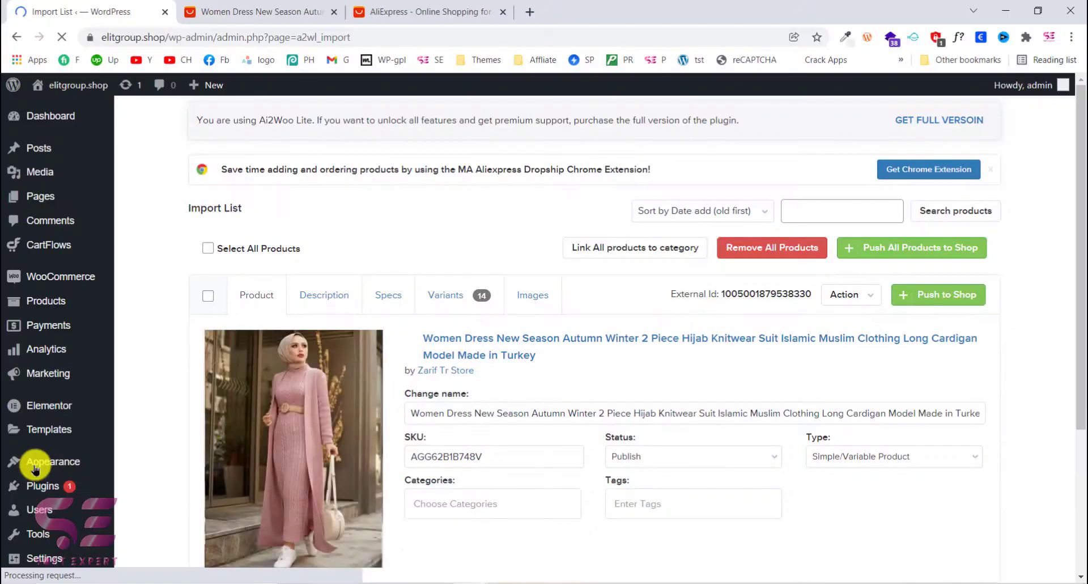
Review the women's dress entry in the import list, checking its available status and product type options.
scroll(447, 391, "down", 2)
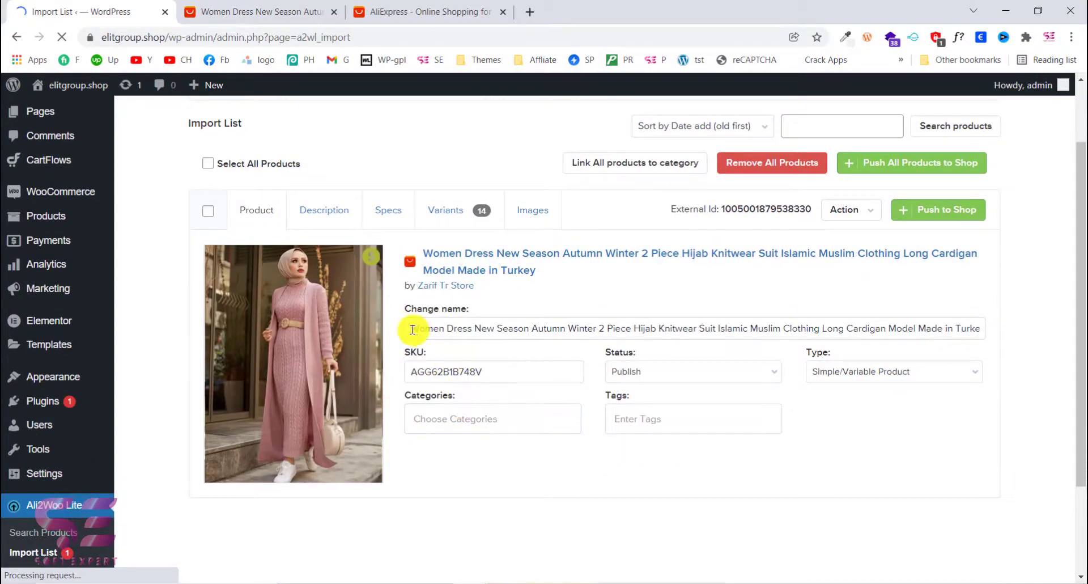
scroll(595, 311, "down", 2)
left_click(663, 271)
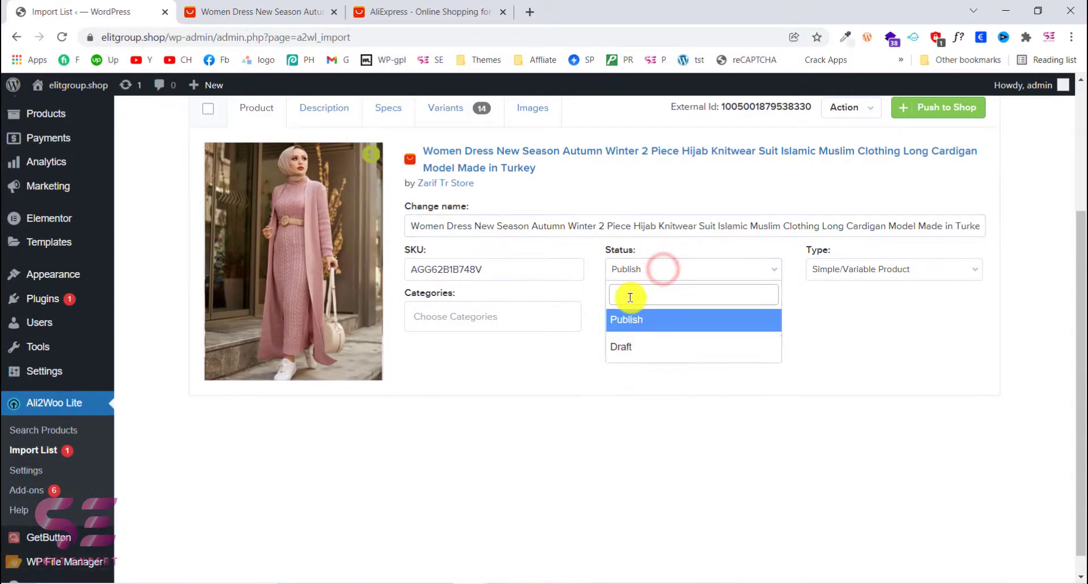
left_click(661, 266)
left_click(861, 268)
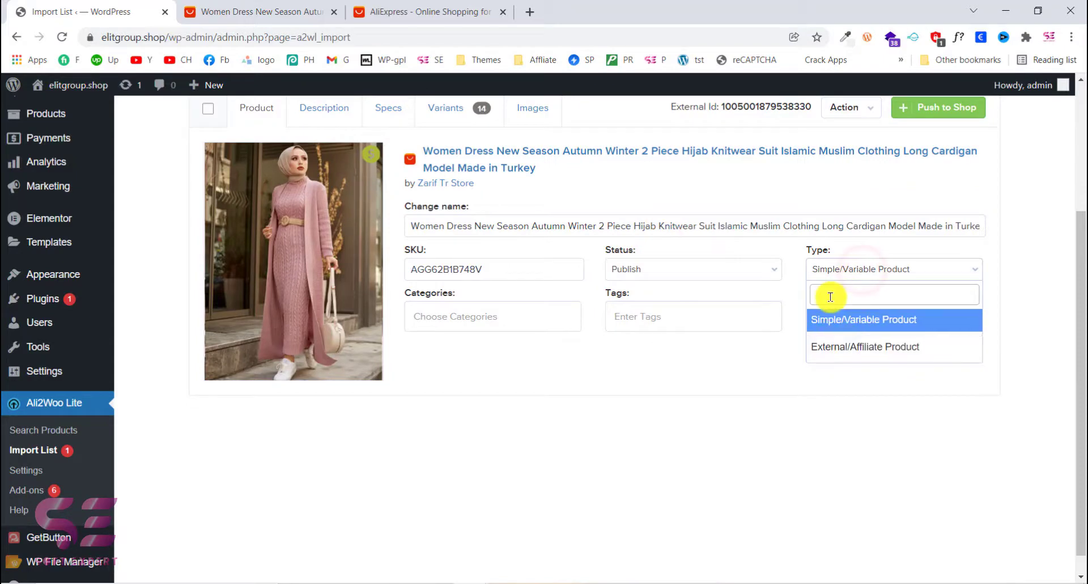
left_click(833, 271)
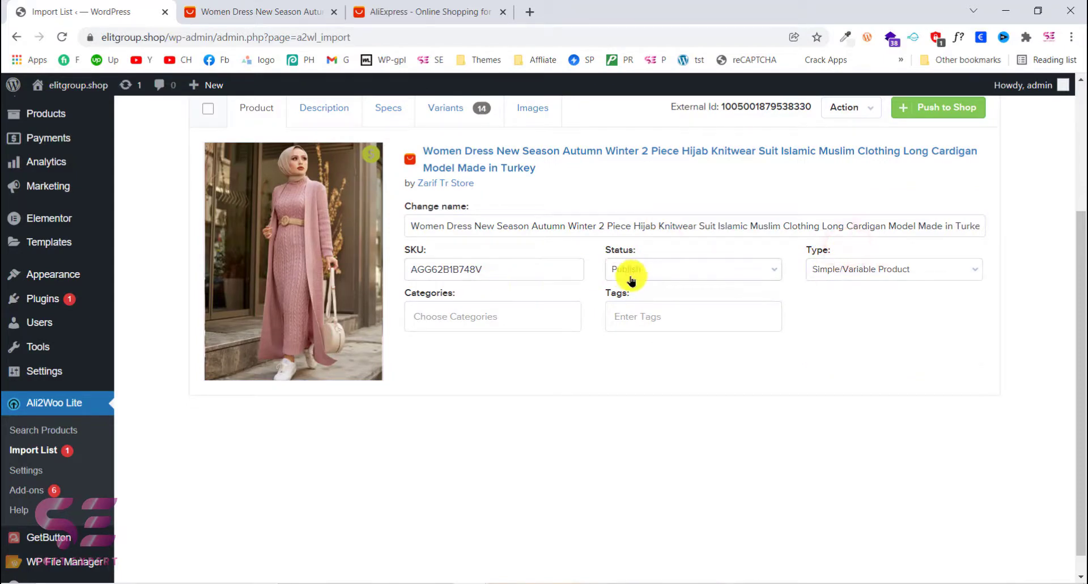
scroll(450, 289, "up", 1)
key("ctrl+minus")
key("ctrl+0")
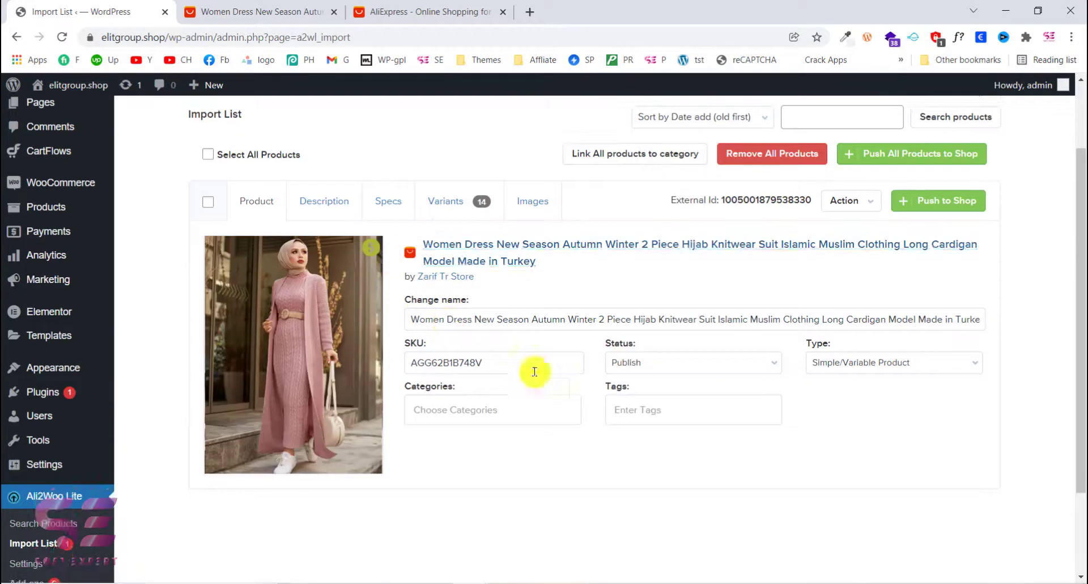
Push the women's dress from the import list to the shop and open the store's product list.
left_click(938, 200)
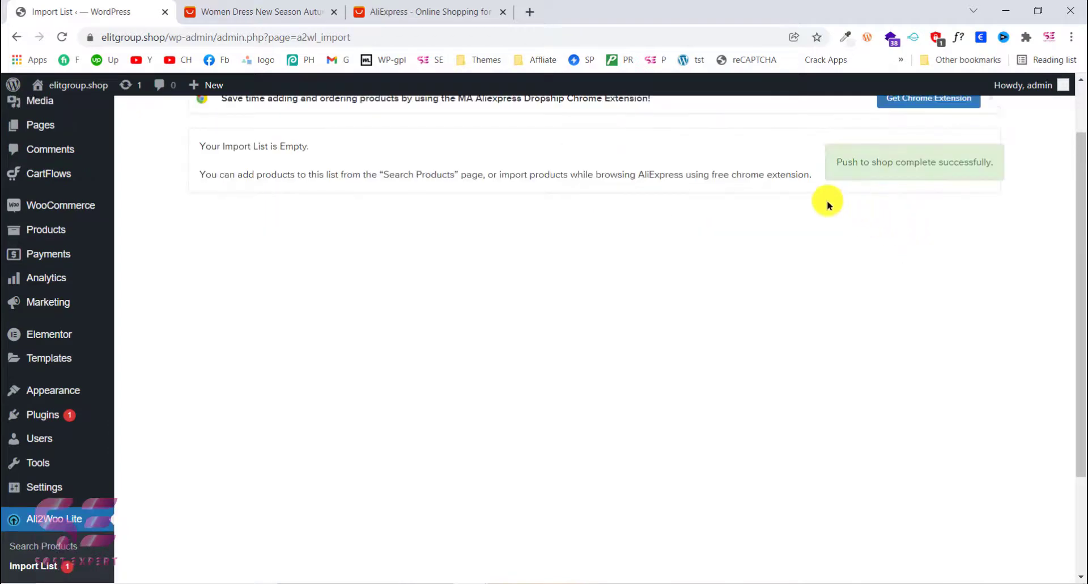
scroll(275, 271, "up", 1)
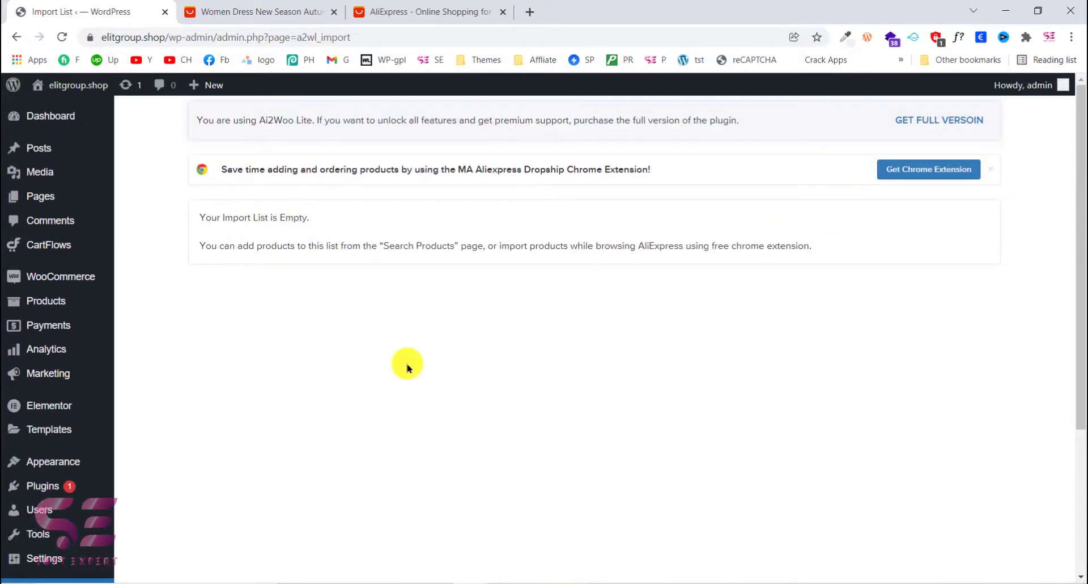
left_click(63, 303)
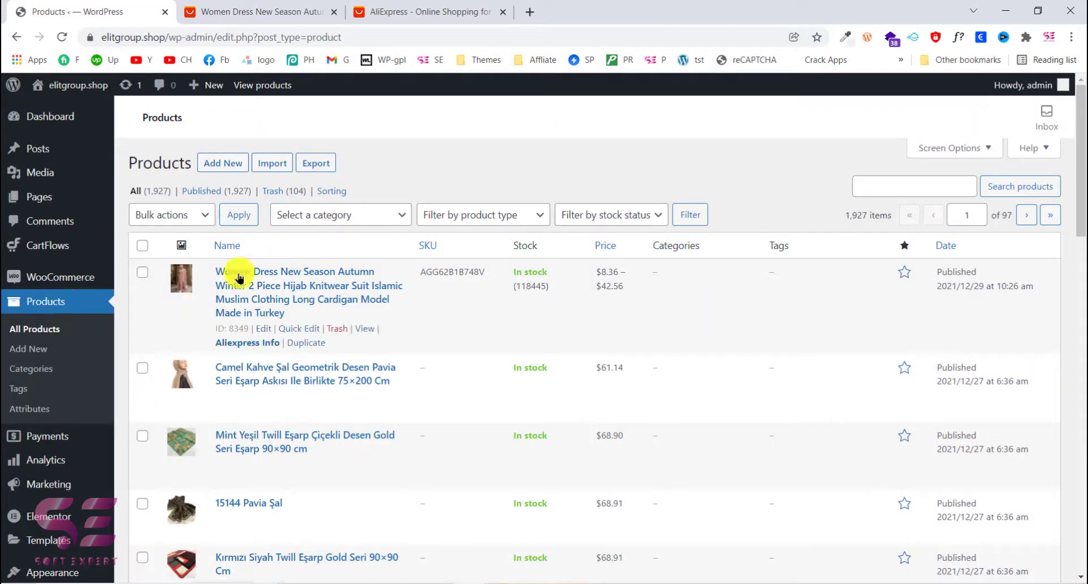
Examine the dress's AliExpress product page, including its price, colour options and purchase section.
left_click(260, 11)
scroll(493, 308, "down", 4)
left_click(528, 390)
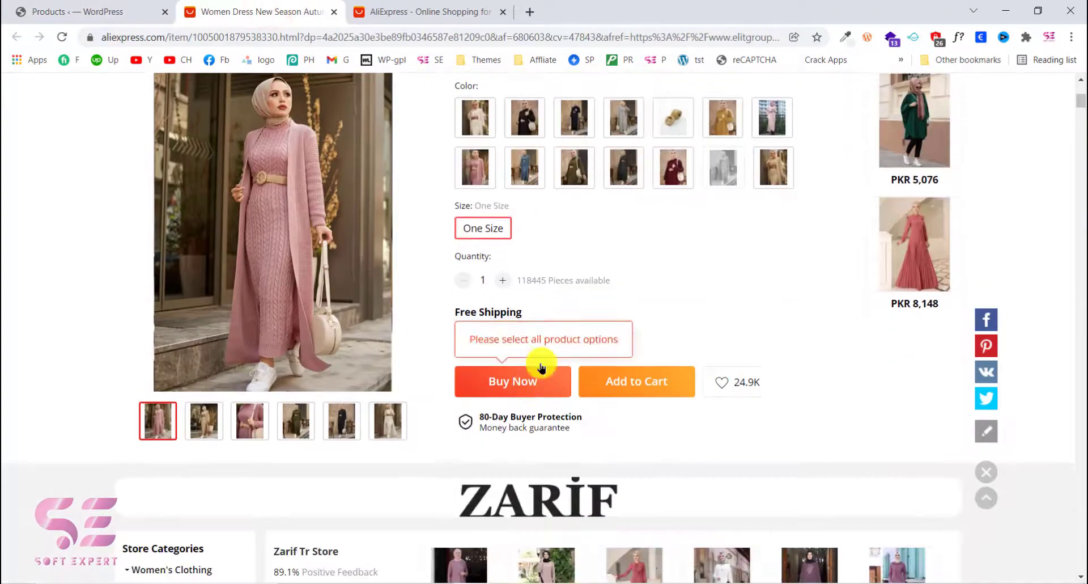
scroll(528, 389, "up", 6)
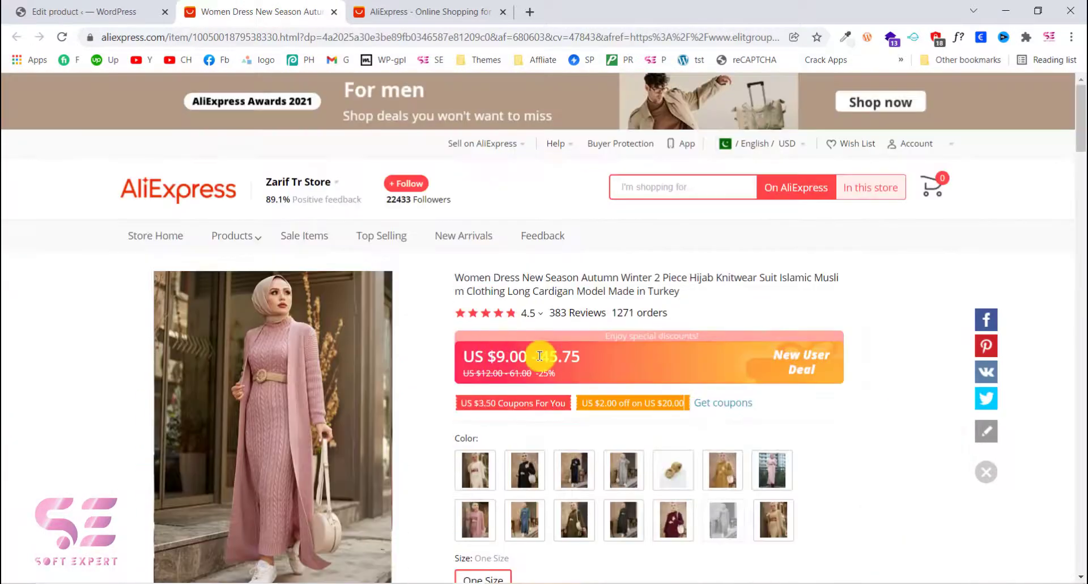
scroll(534, 356, "down", 7)
left_click(567, 354)
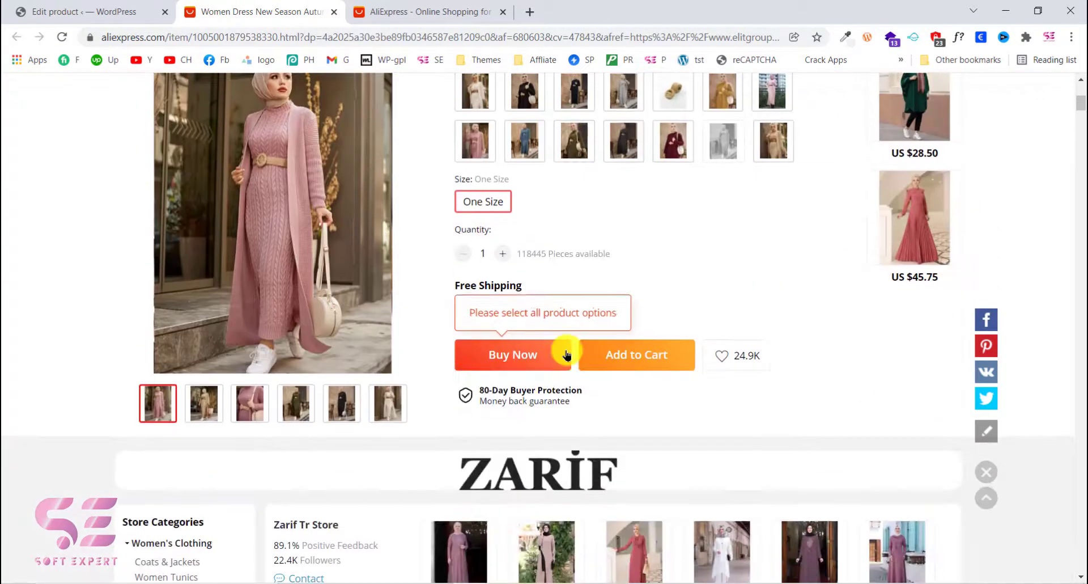
scroll(627, 466, "down", 4)
scroll(627, 466, "up", 10)
Return to the imported dress's edit page in WordPress and look through its product details.
left_click(85, 10)
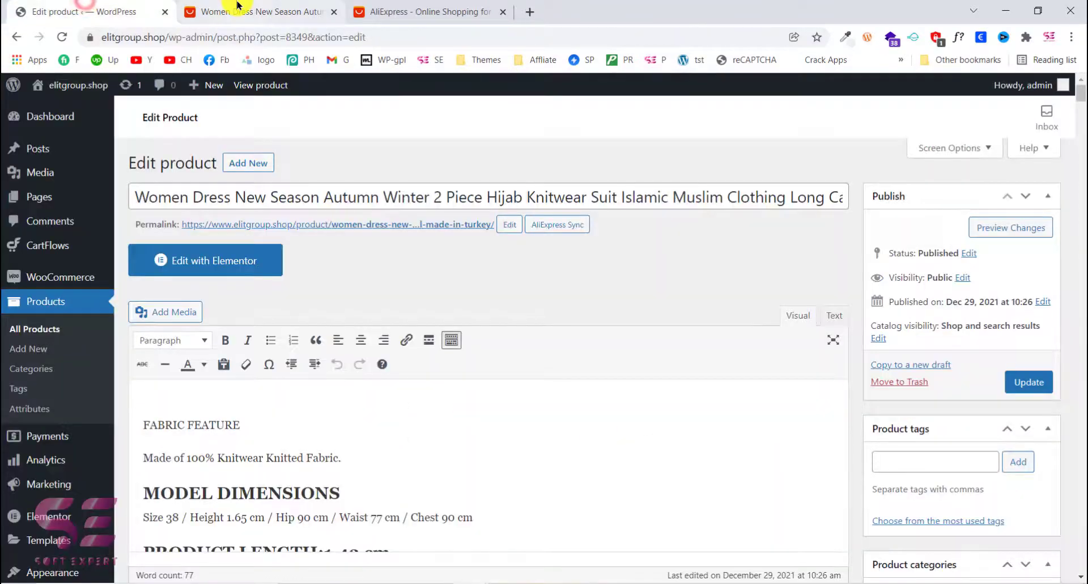
scroll(603, 352, "down", 15)
scroll(602, 353, "down", 15)
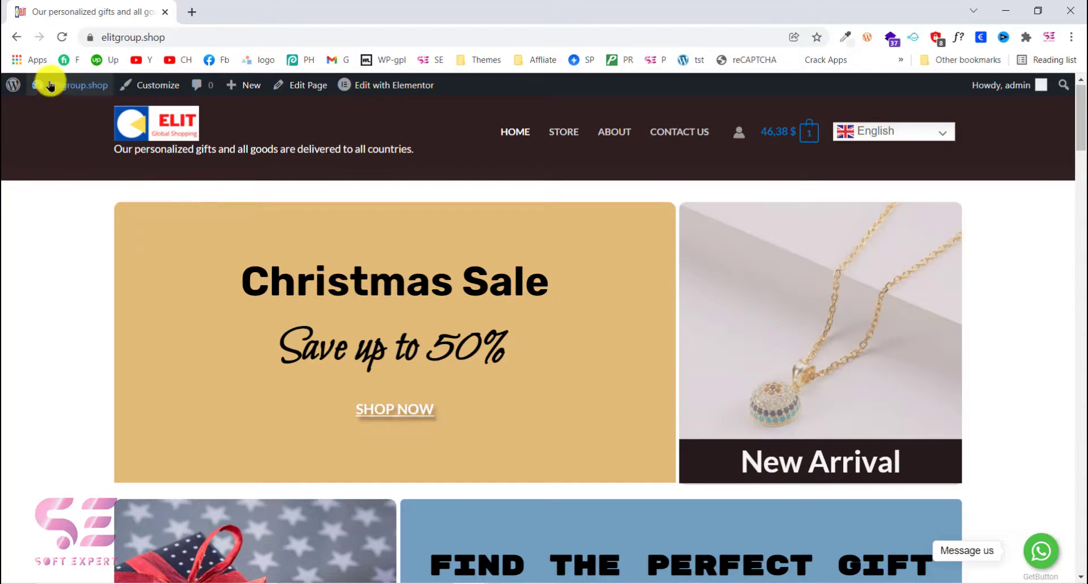
Open the site's WordPress dashboard and display the list of existing products.
mouse_move(50, 85)
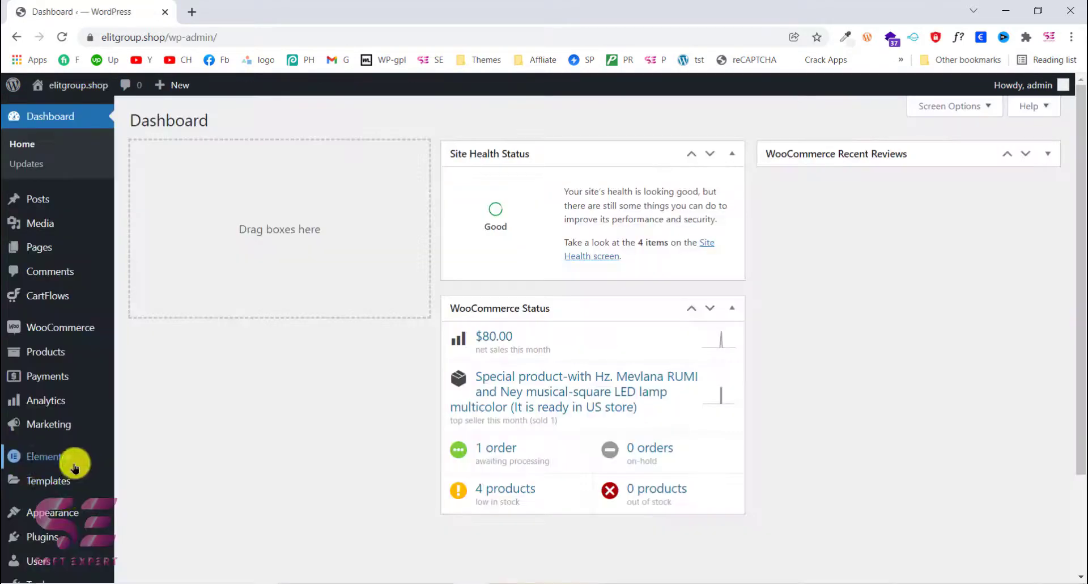
mouse_move(47, 354)
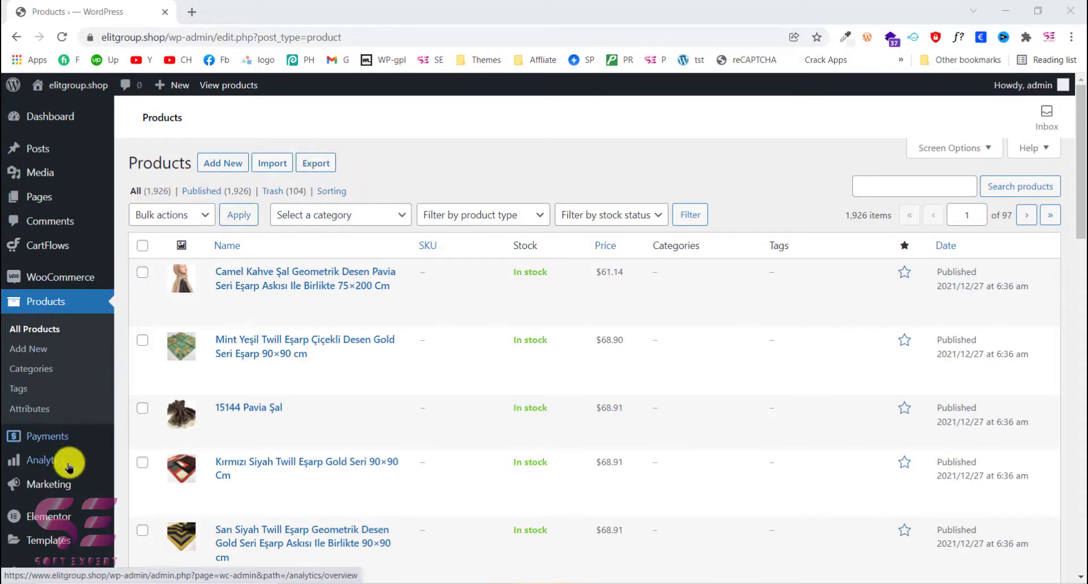
Search the plugin directory for ali2woo, and install and activate AliExpress Dropshipping with Ali2Woo Lite.
scroll(68, 461, "down", 3)
mouse_move(19, 432)
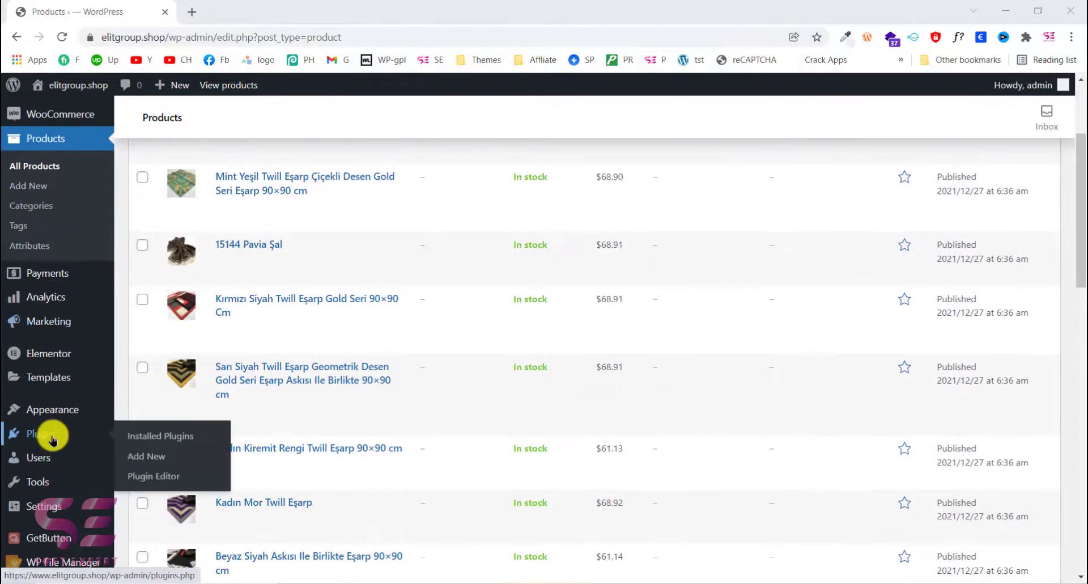
left_click(144, 459)
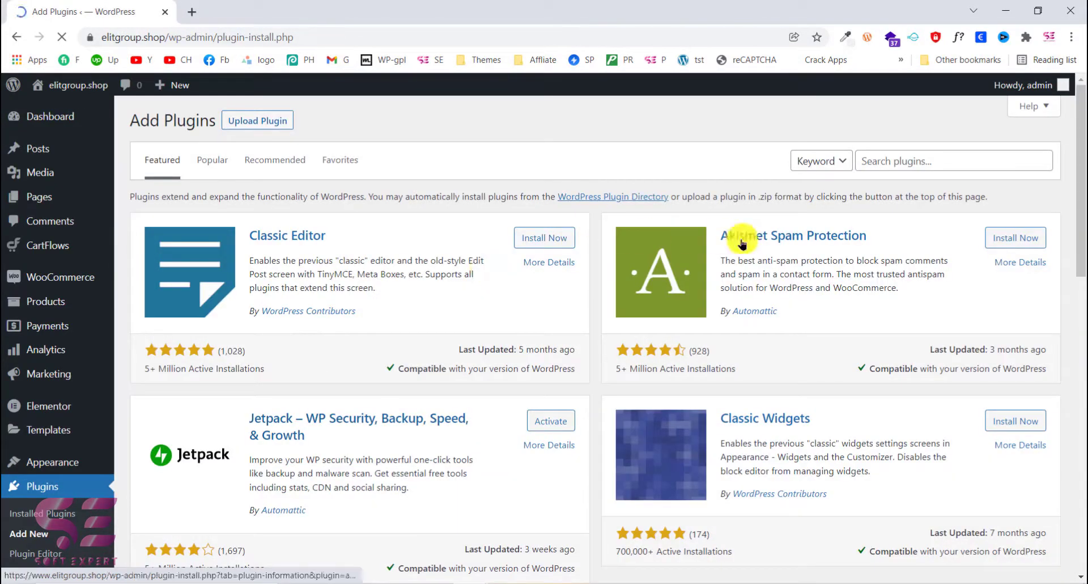
type("ali2woo")
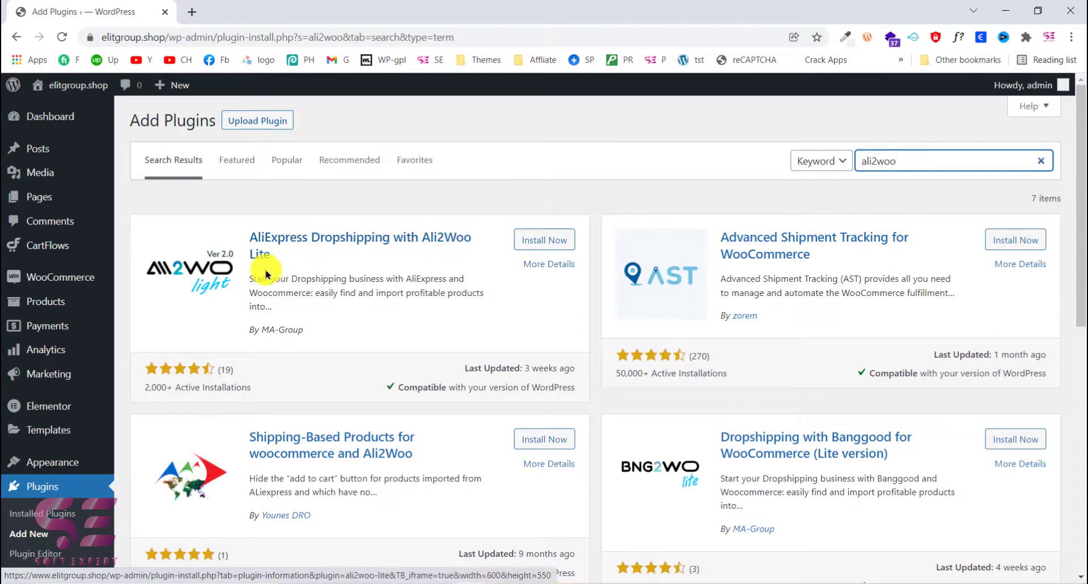
left_click(555, 244)
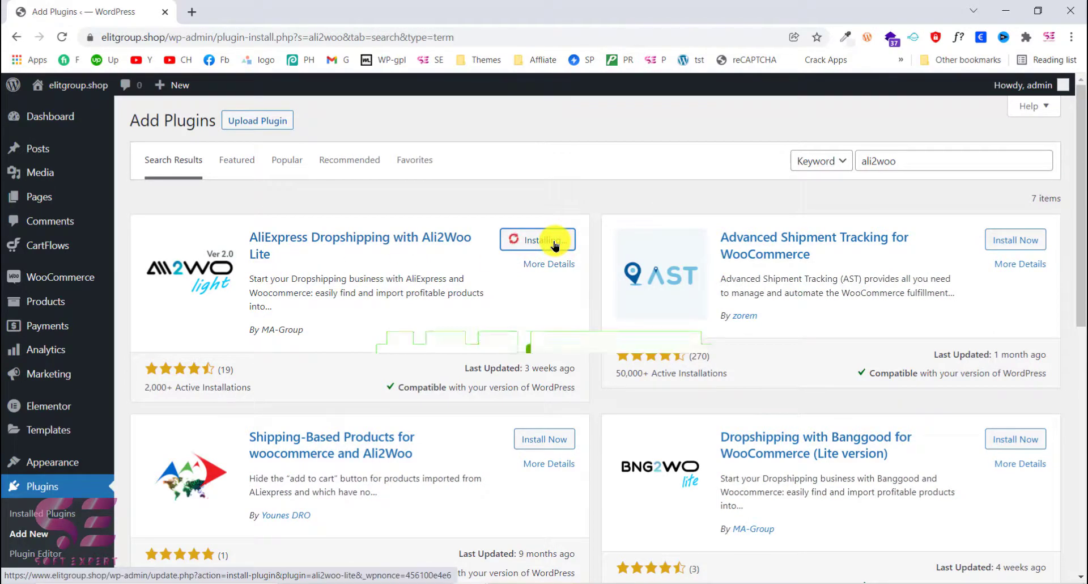
left_click(553, 241)
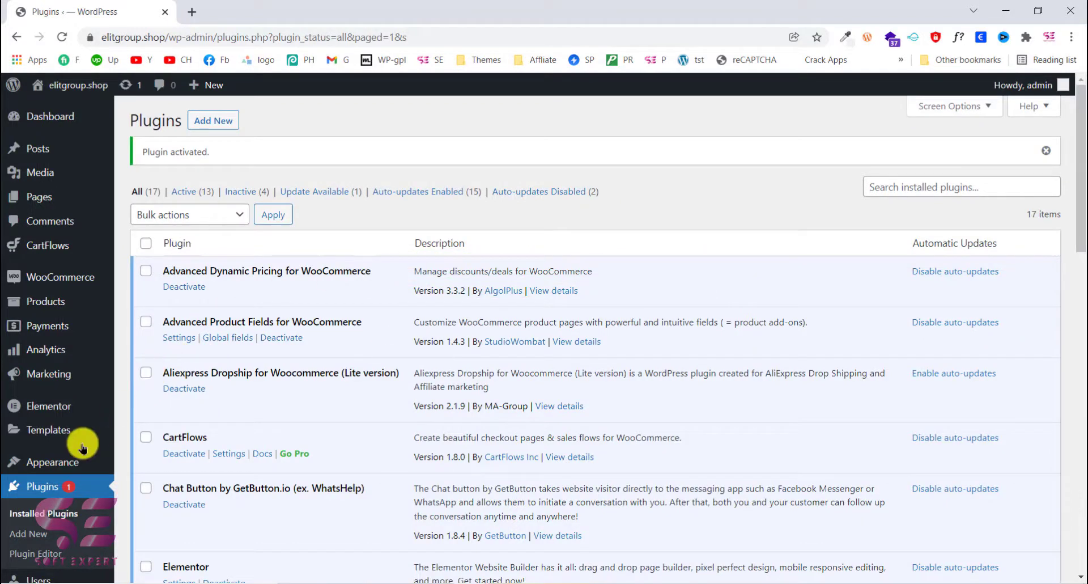
Open the Ali2Woo Lite product search page.
scroll(80, 440, "down", 5)
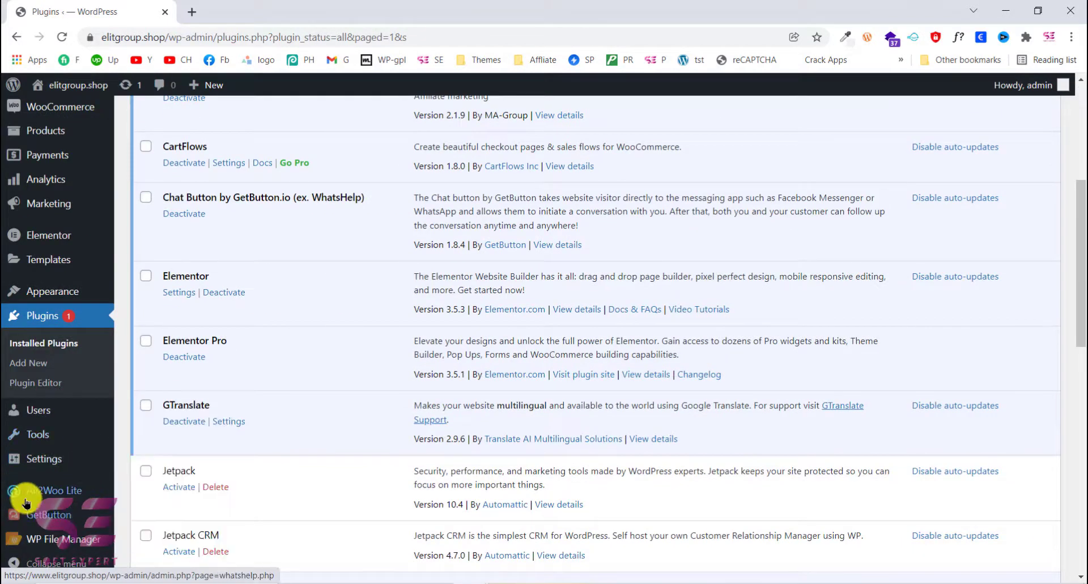
mouse_move(59, 490)
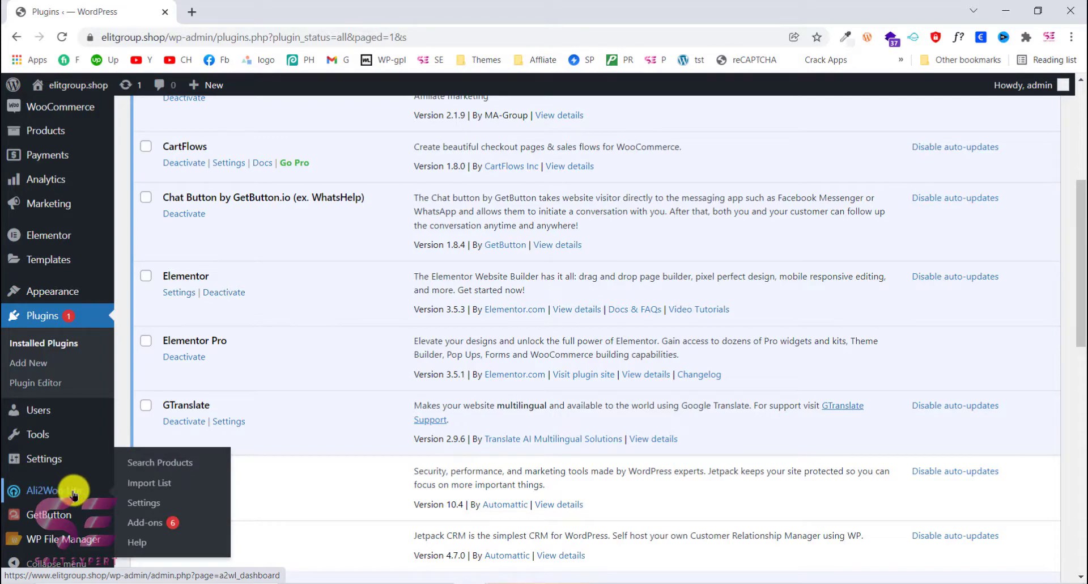
left_click(73, 494)
Open aliexpress.com in a new browser tab.
left_click(189, 17)
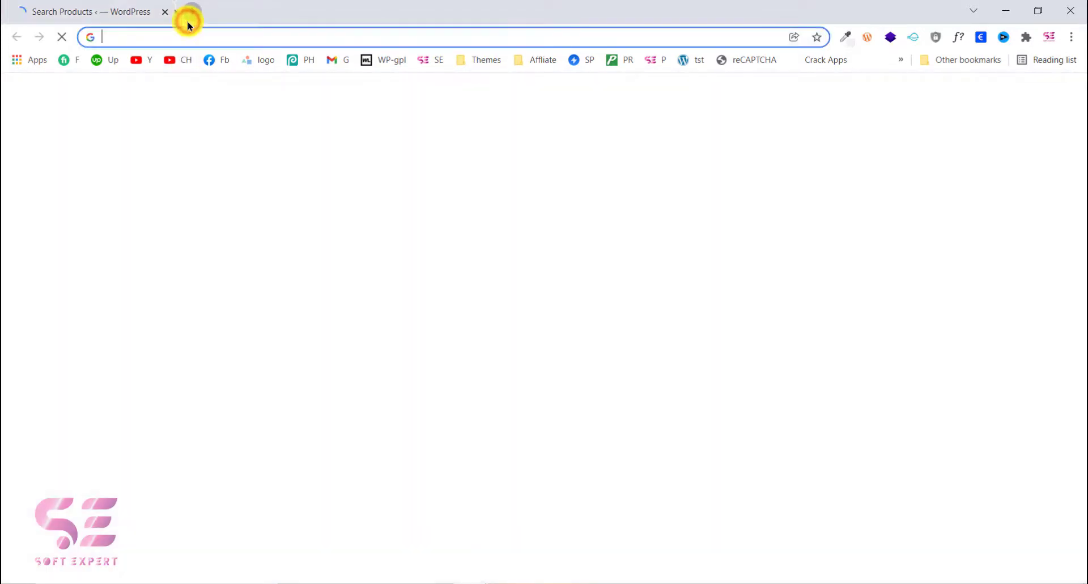
type("aliexpress.com")
key("Return")
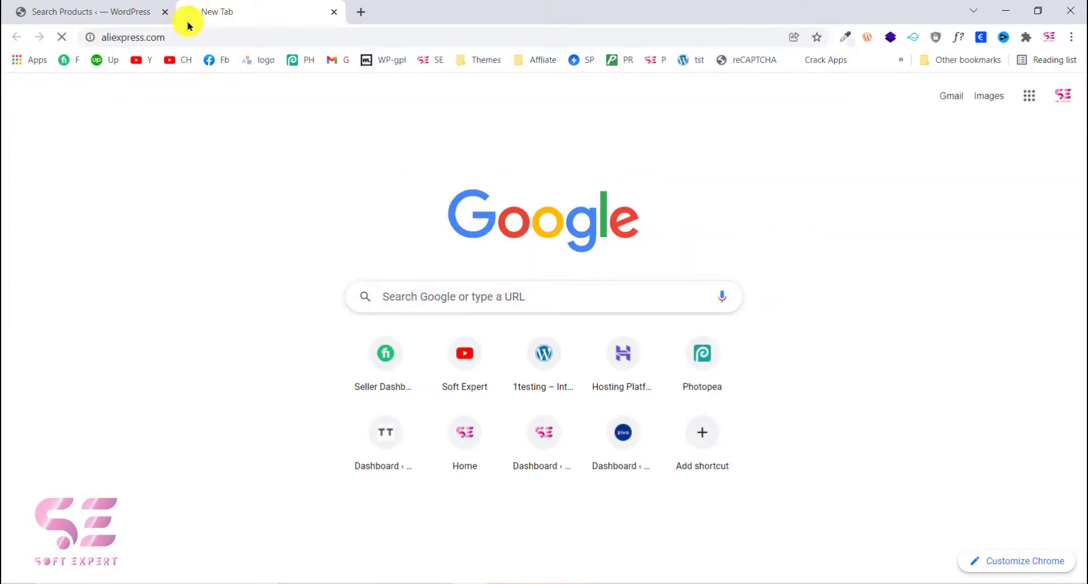
Return to Ali2Woo Lite and search for products with the keyword hijab in the Women's Clothing category.
left_click(141, 19)
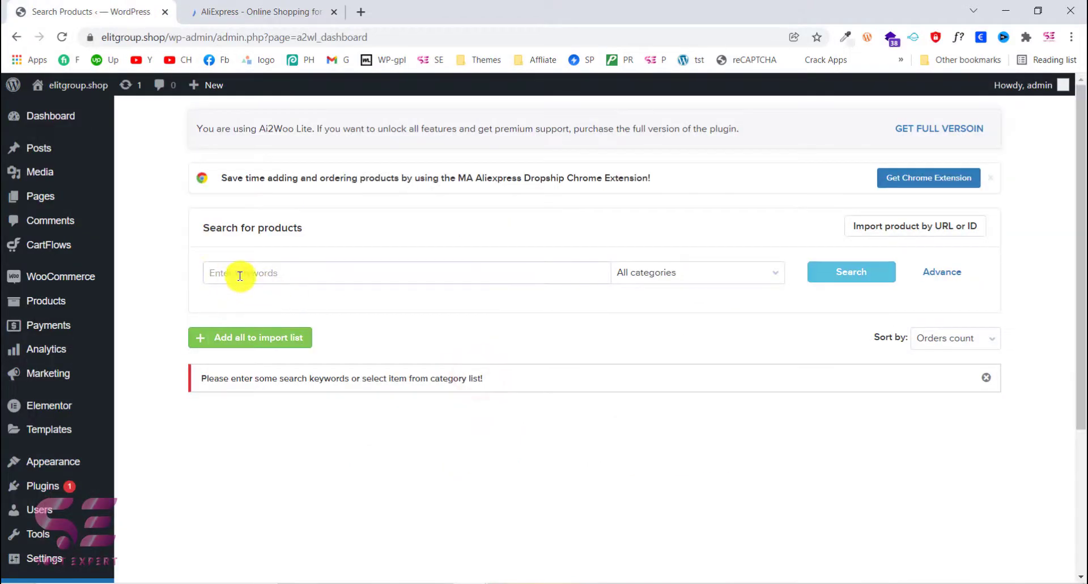
left_click(745, 273)
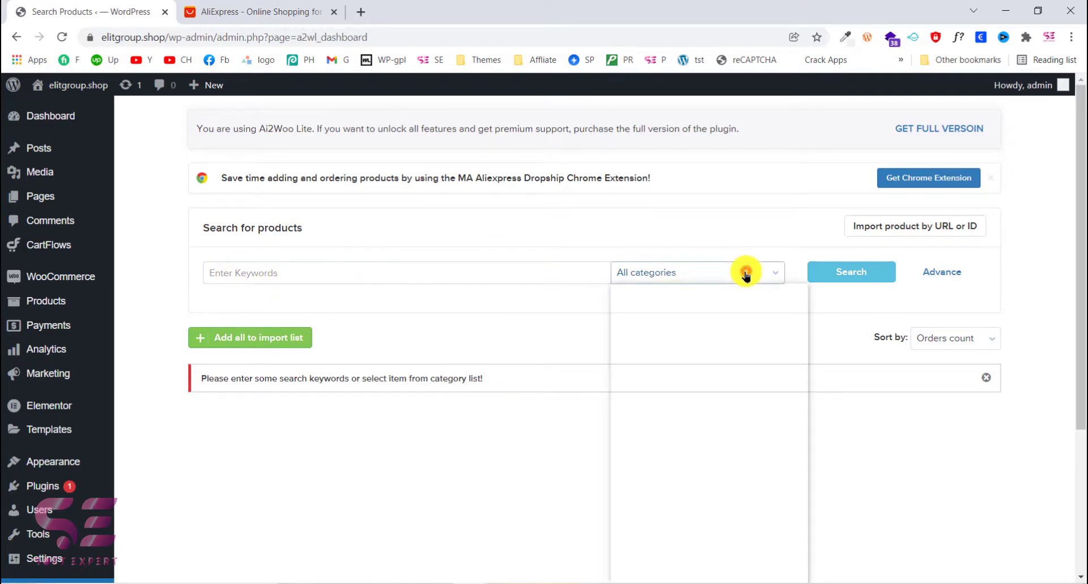
left_click(745, 276)
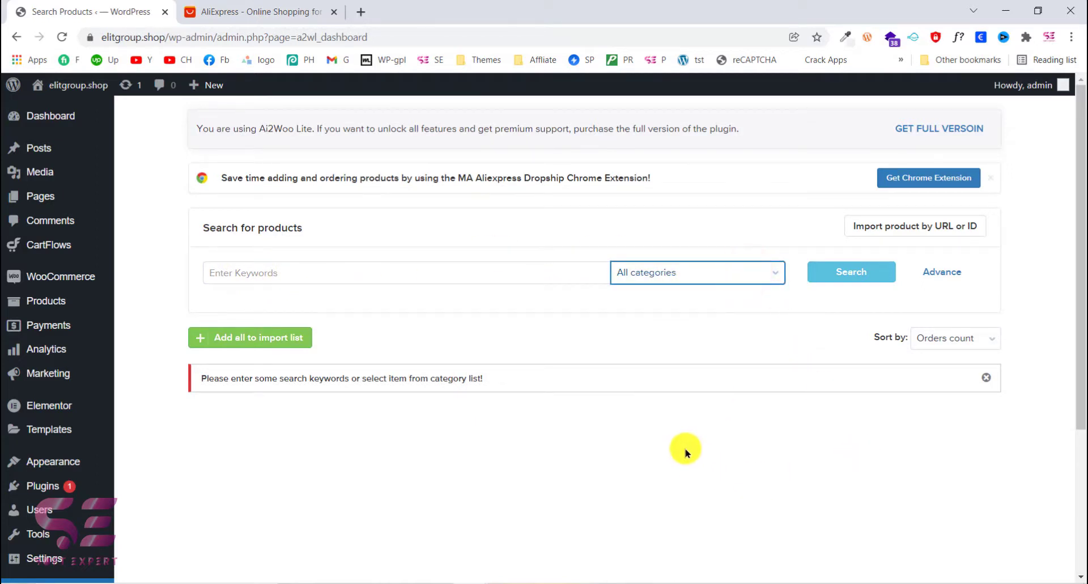
left_click(357, 273)
type("hijab")
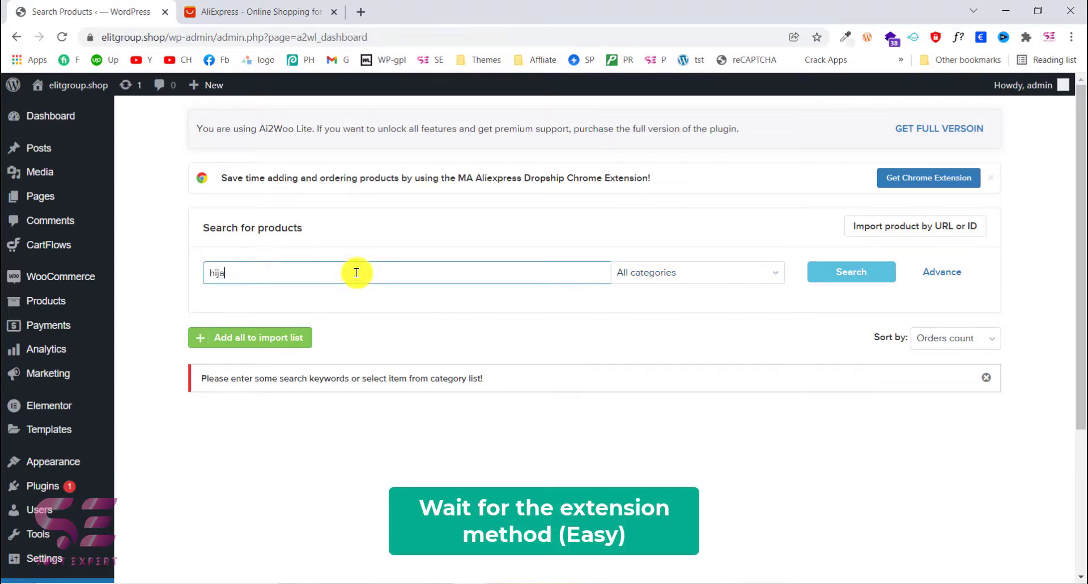
left_click(693, 268)
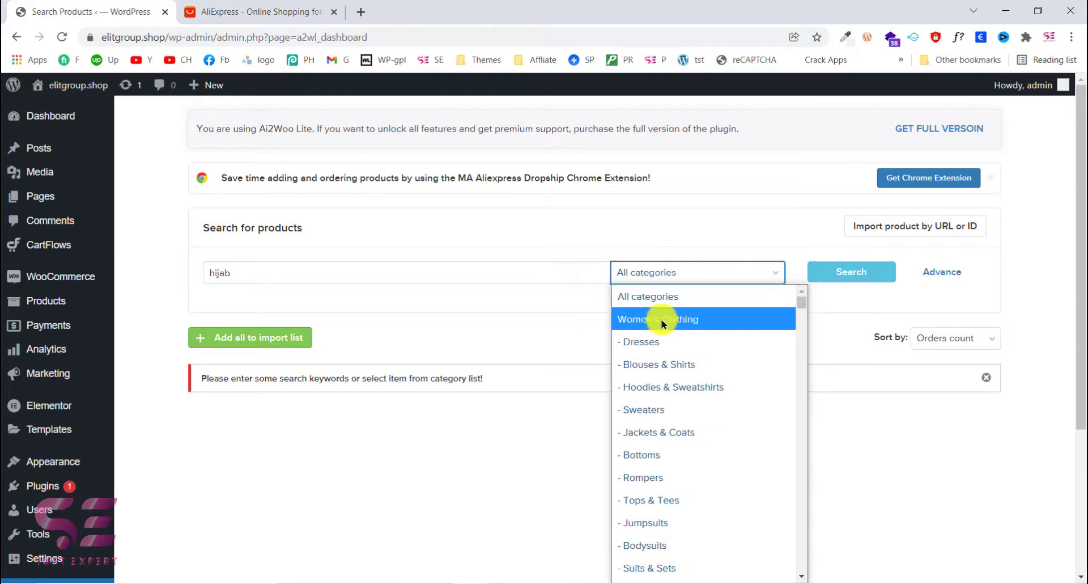
left_click(646, 301)
left_click(845, 283)
Look through the hijab product results and check the AliExpress home page before returning to the results.
scroll(669, 292, "down", 2)
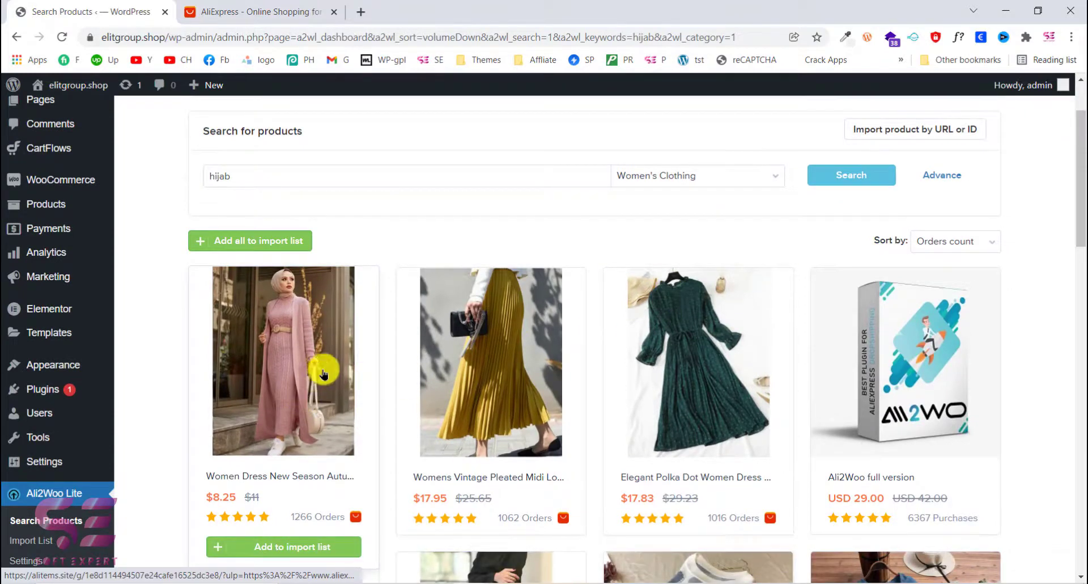
scroll(364, 379, "down", 2)
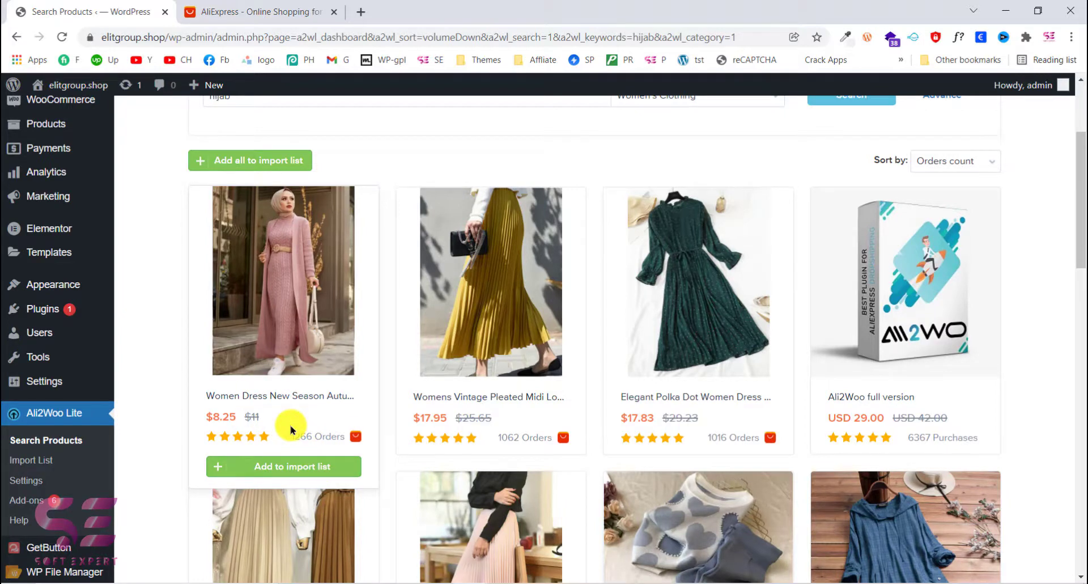
scroll(315, 337, "up", 3)
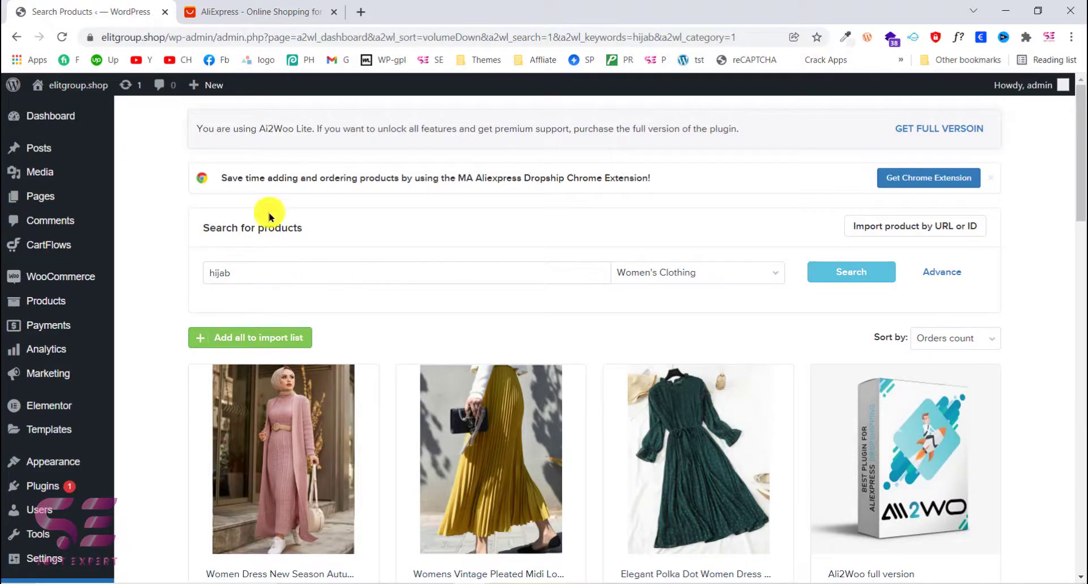
key("ctrl+Tab")
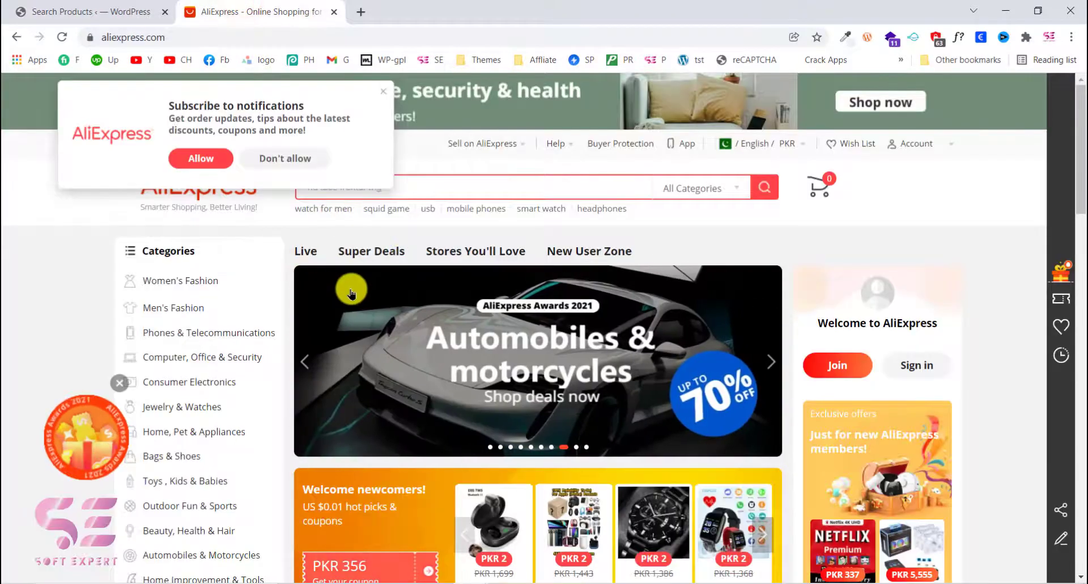
left_click(105, 12)
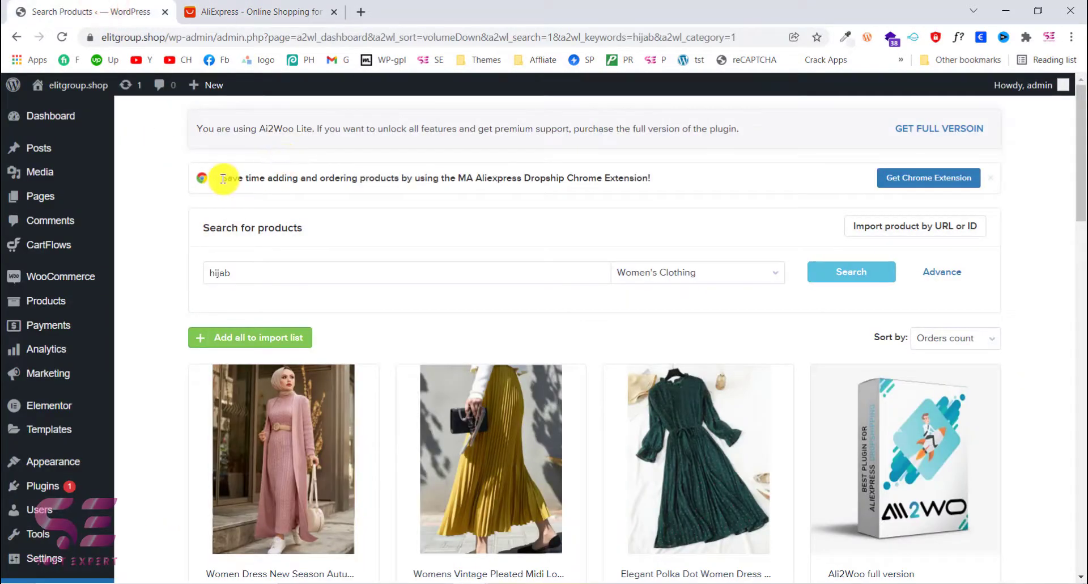
Read the notice about the MA Aliexpress Dropship Chrome Extension above the product search.
left_click_drag(222, 178, 408, 177)
left_click(410, 179)
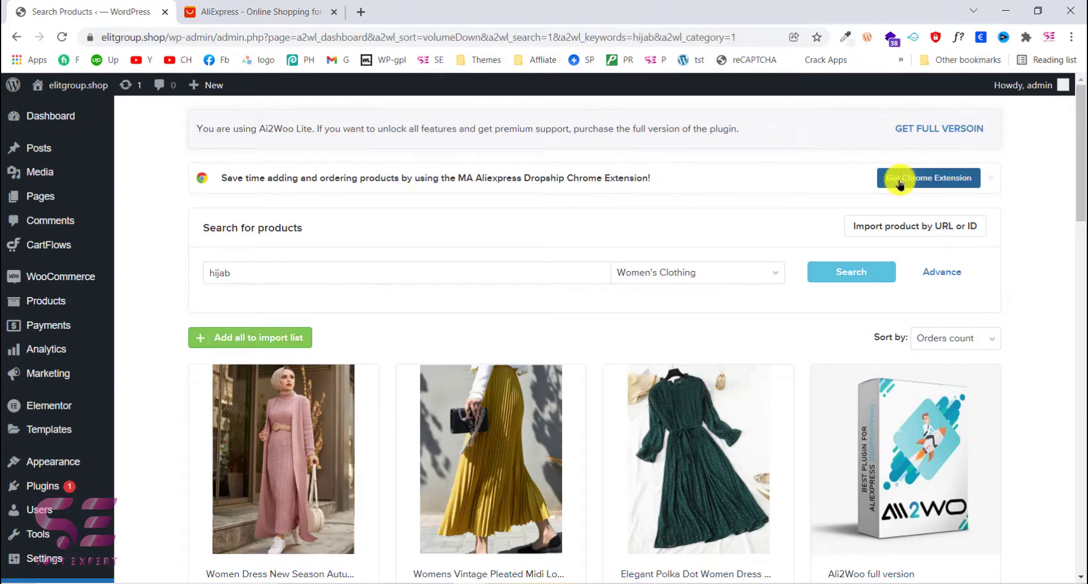
Open the first hijab result, the pink women's dress, on AliExpress, review its price and options, and dismiss the notification request.
left_click(225, 11)
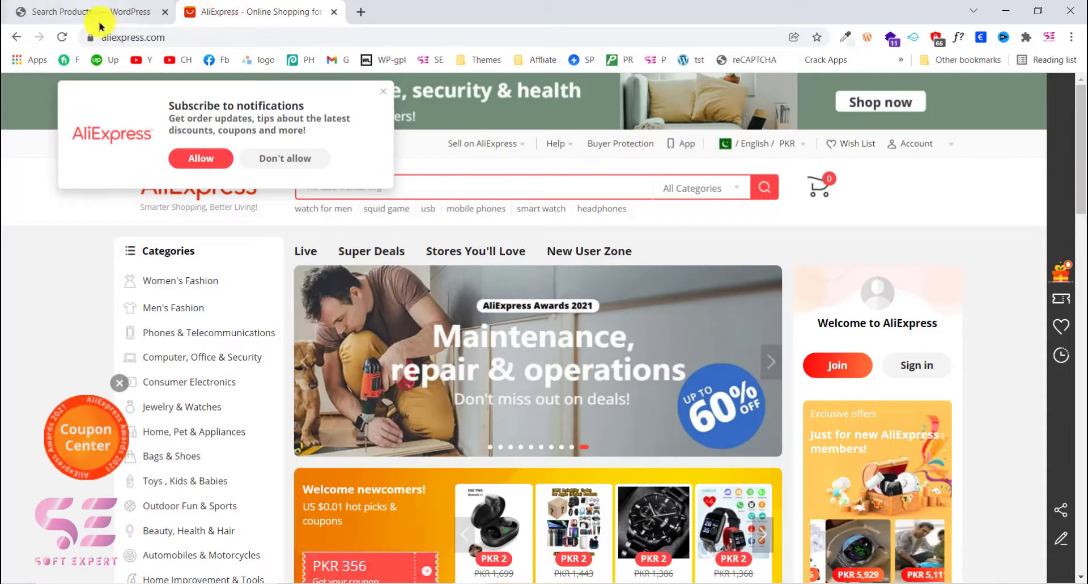
left_click(85, 11)
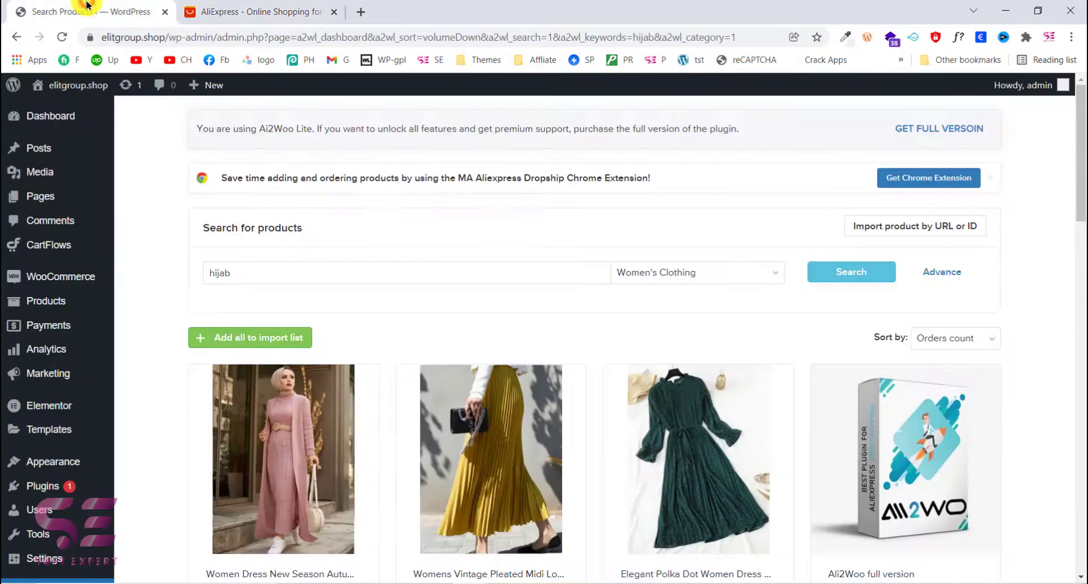
scroll(311, 362, "down", 2)
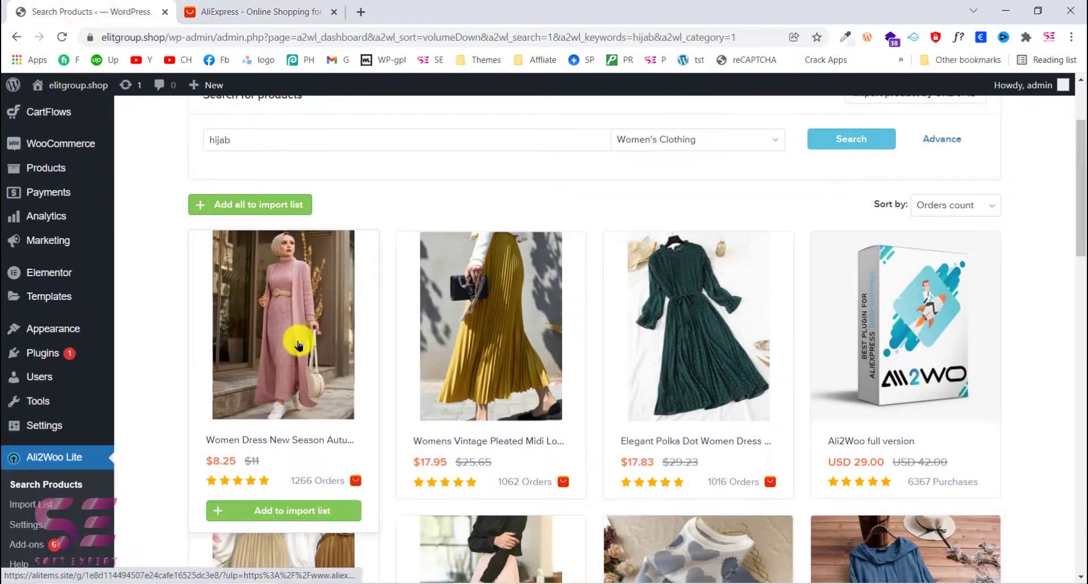
left_click(237, 363)
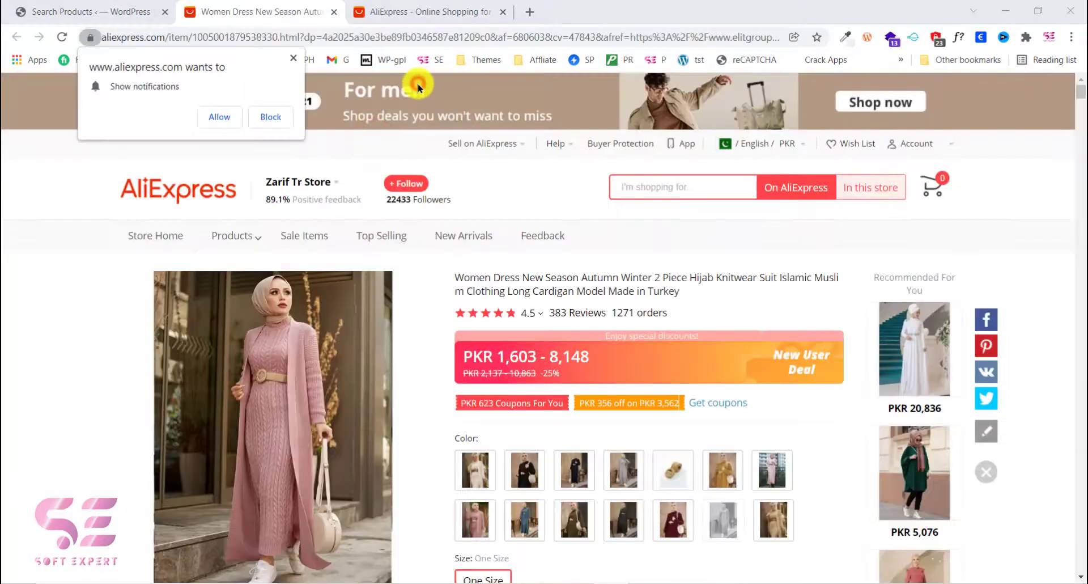
scroll(465, 266, "down", 3)
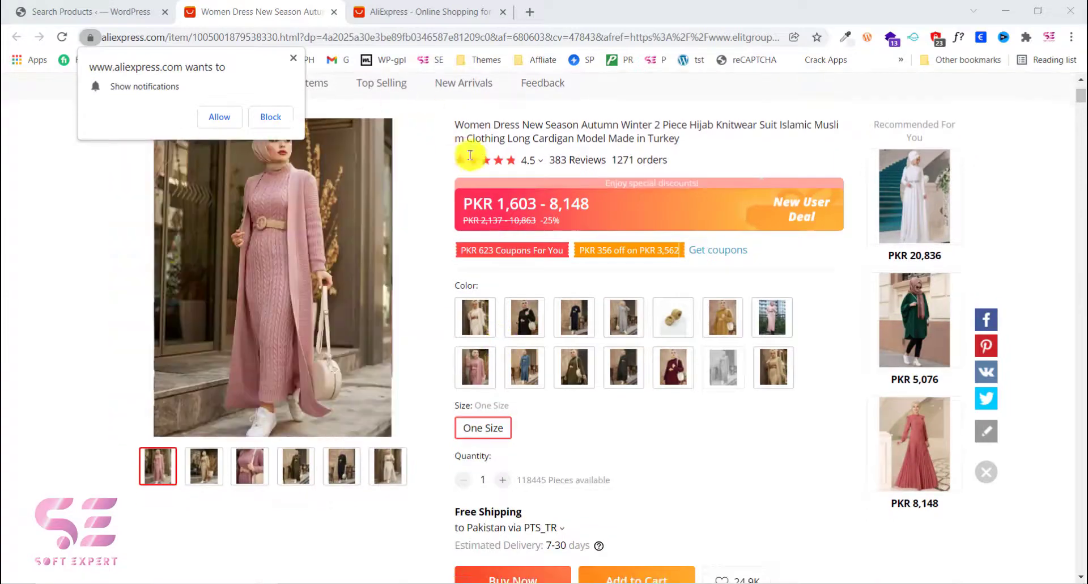
scroll(425, 309, "down", 1)
scroll(286, 165, "up", 2)
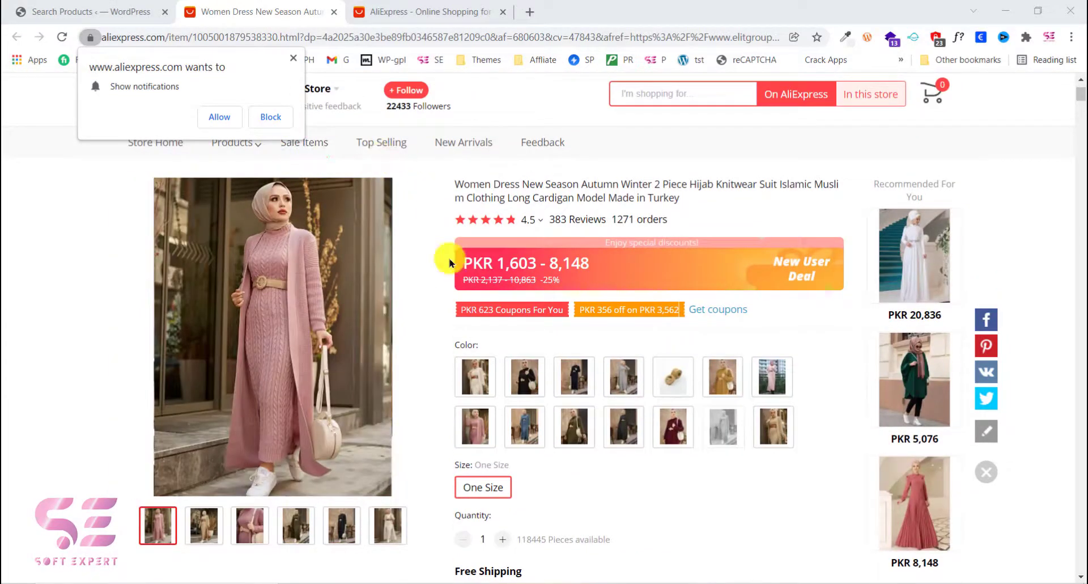
left_click(296, 59)
Return to the plugin's search results and add the first product, the pink women's dress, to the import list.
left_click(142, 11)
mouse_move(354, 349)
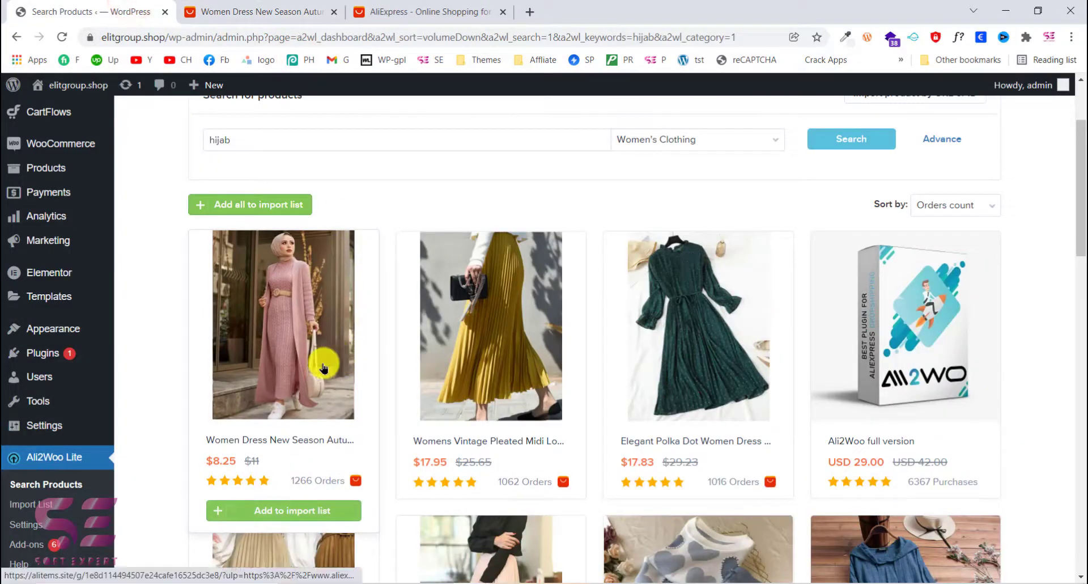
scroll(323, 367, "down", 1)
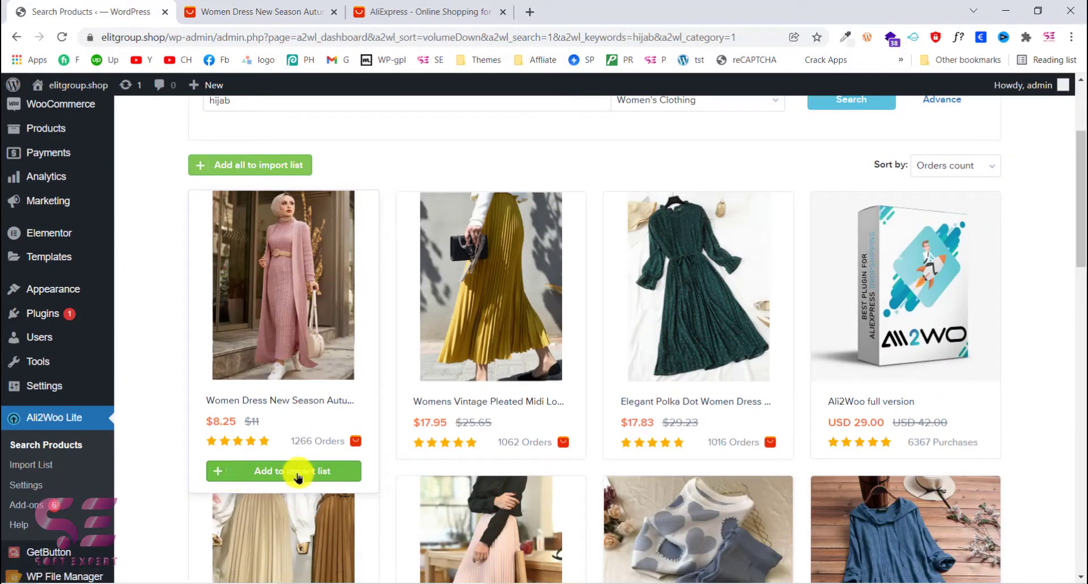
left_click(315, 475)
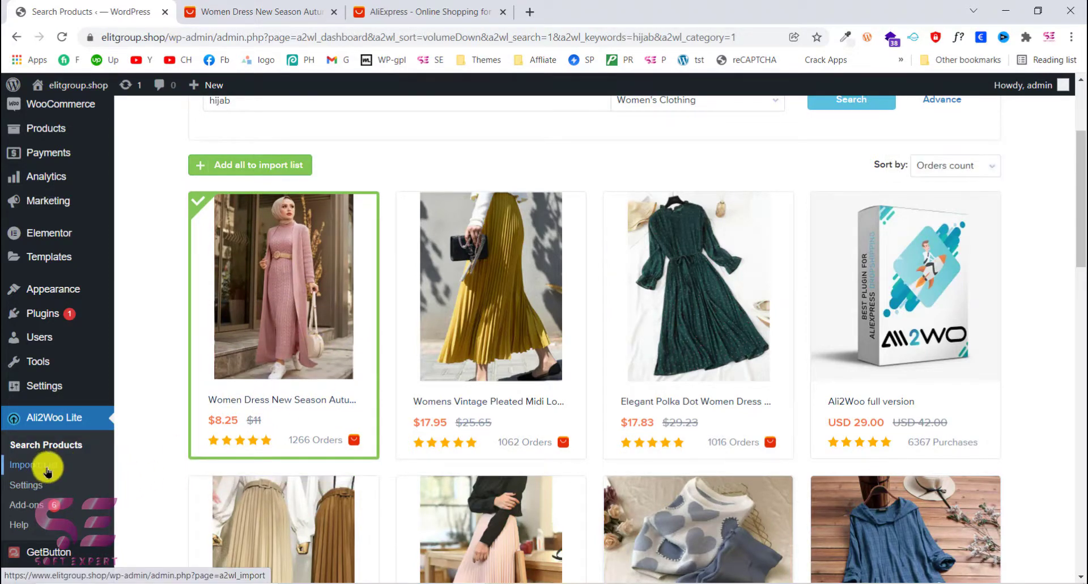
Open the import list and review the dress's name and status options, keeping Simple/Variable Product as its type.
left_click(34, 465)
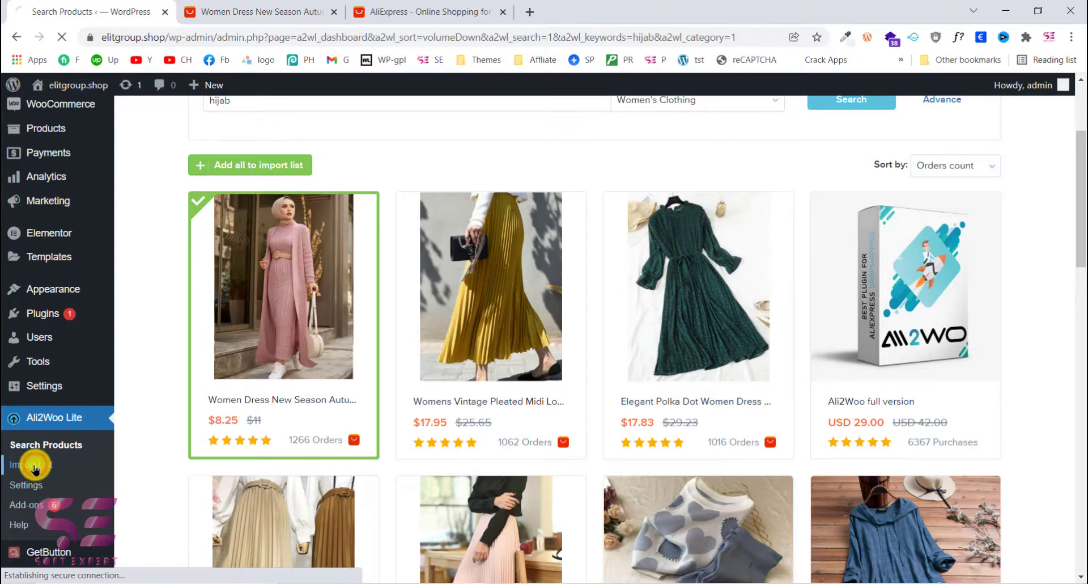
scroll(430, 326, "down", 2)
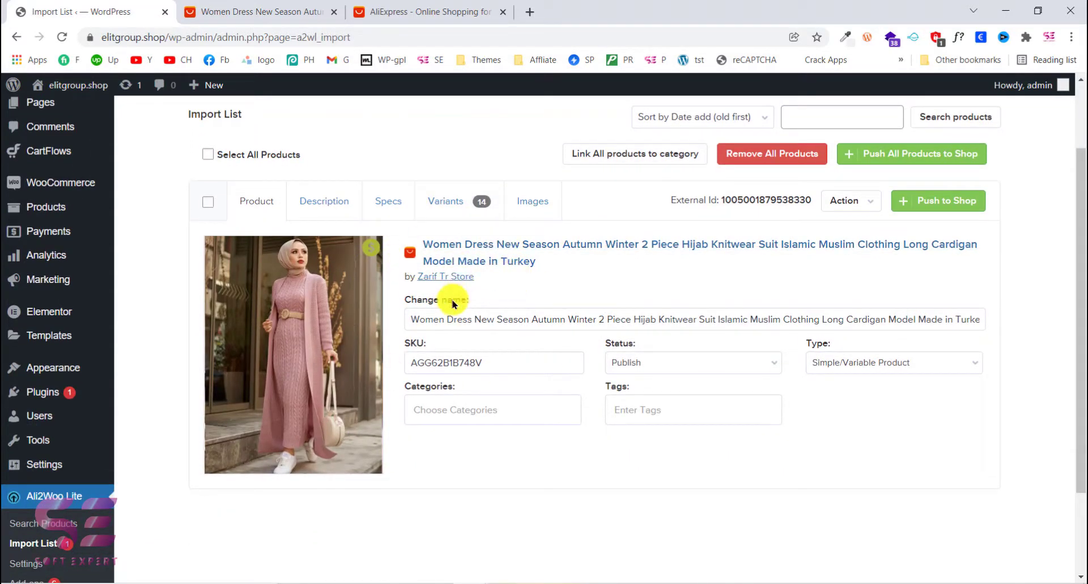
left_click(456, 317)
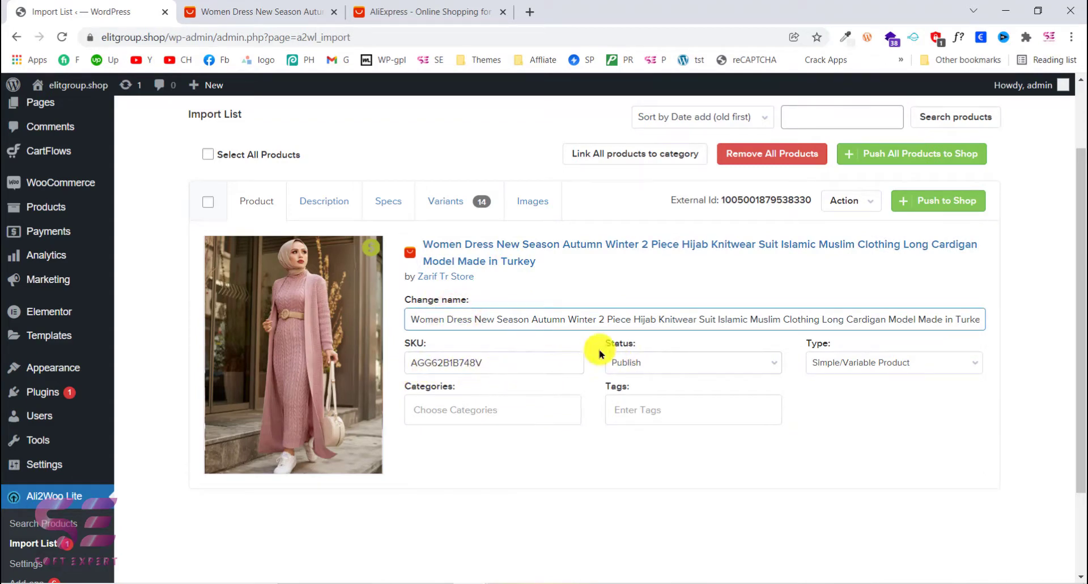
left_click(665, 369)
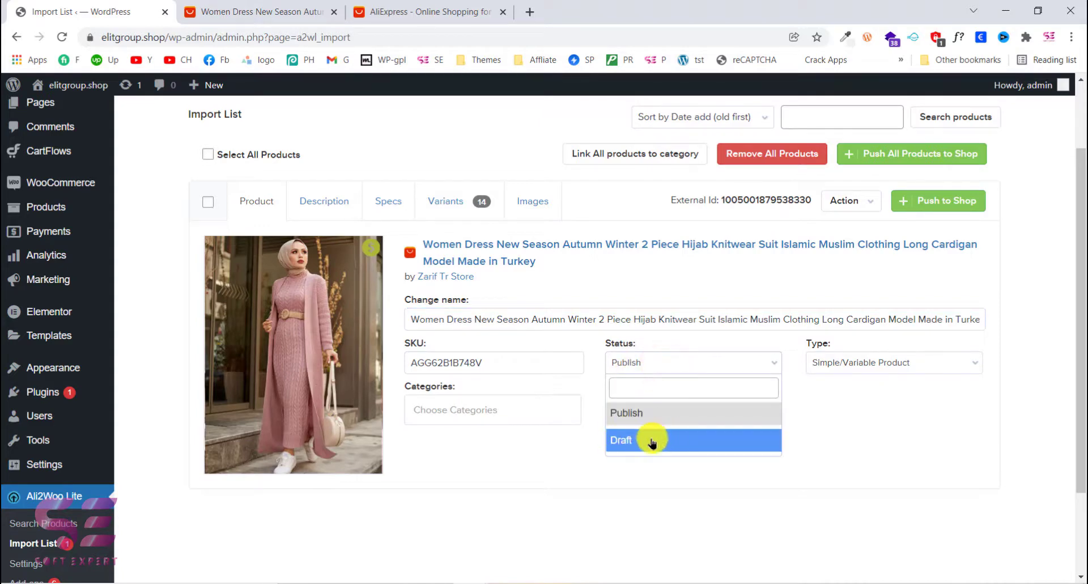
left_click(734, 338)
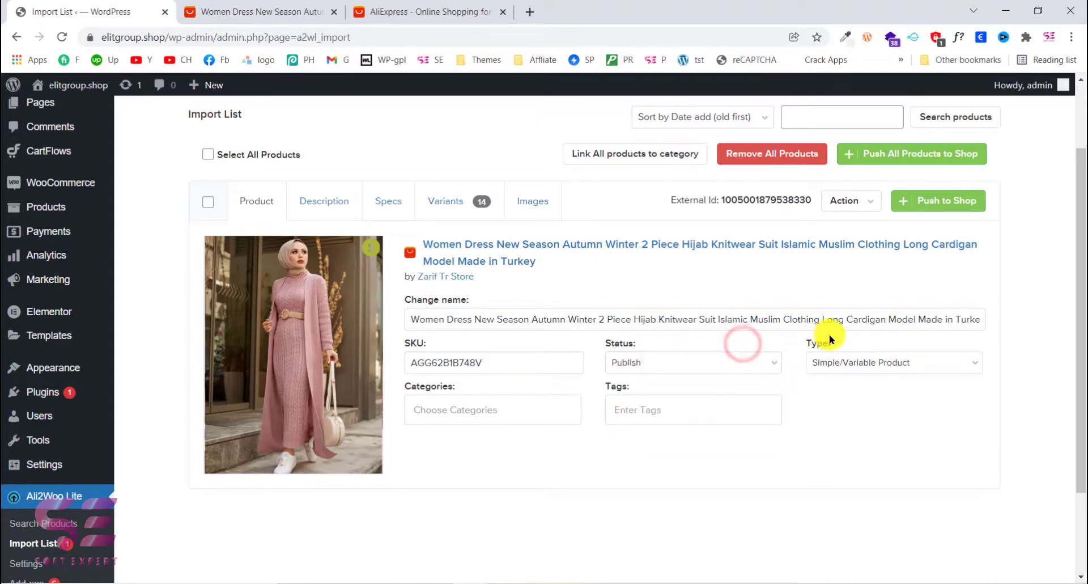
left_click(875, 363)
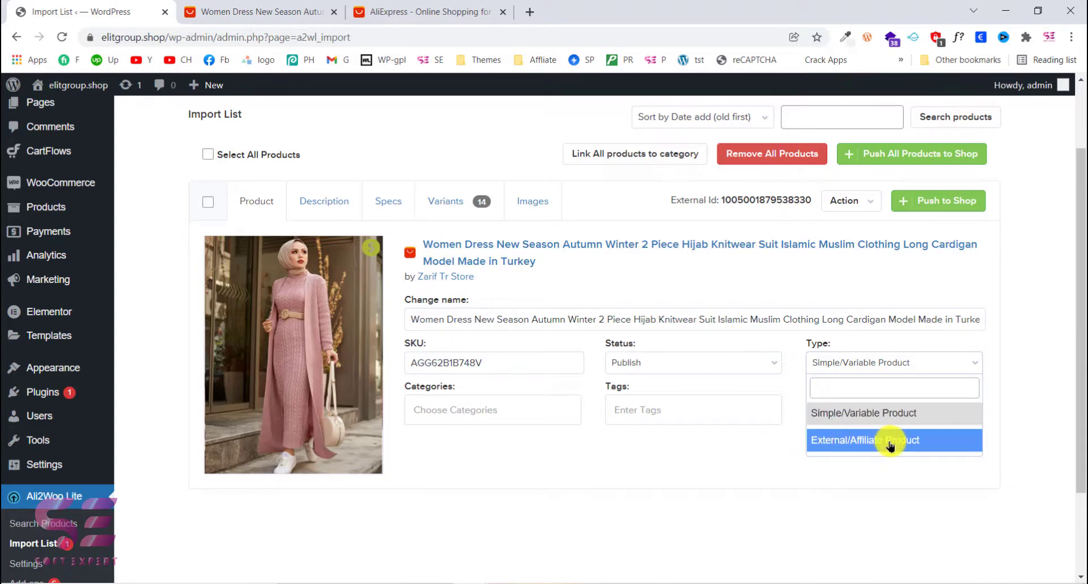
left_click(862, 417)
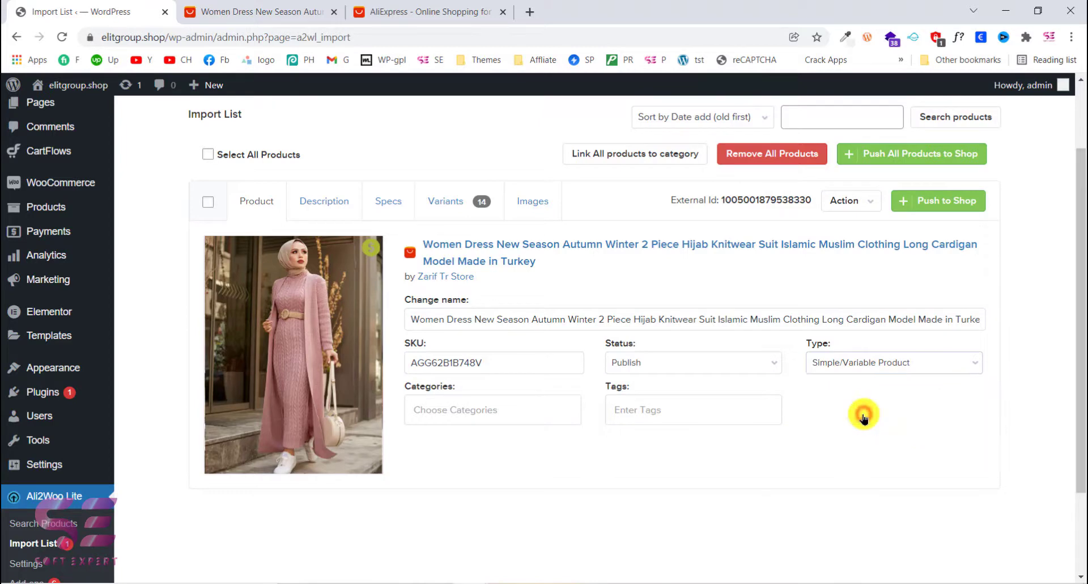
Look through the available categories and the tags field for the dress in the import list.
scroll(498, 527, "down", 1)
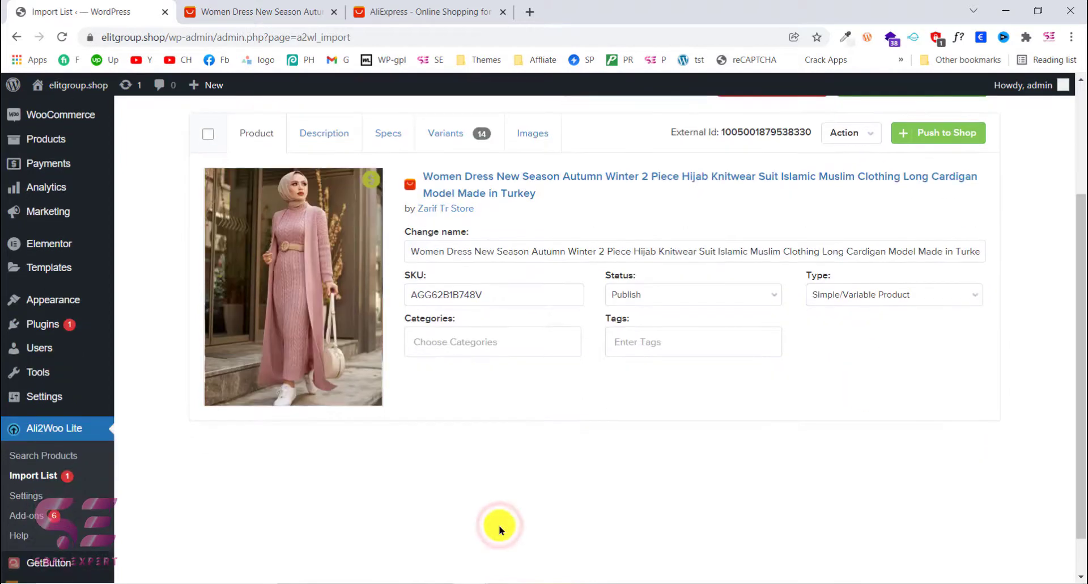
left_click(481, 341)
scroll(469, 287, "down", 2)
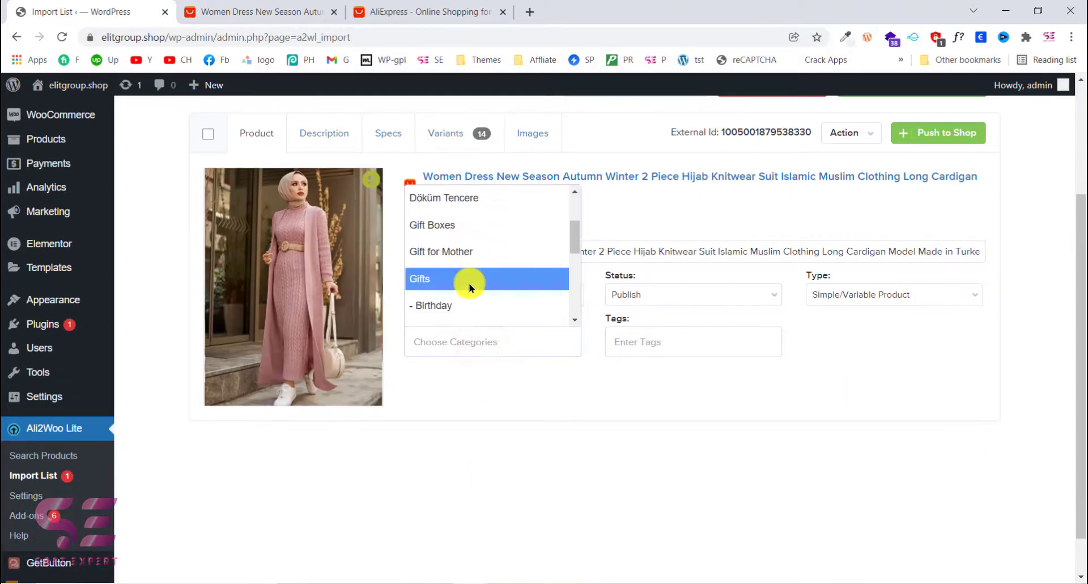
scroll(469, 286, "down", 3)
scroll(469, 285, "down", 1)
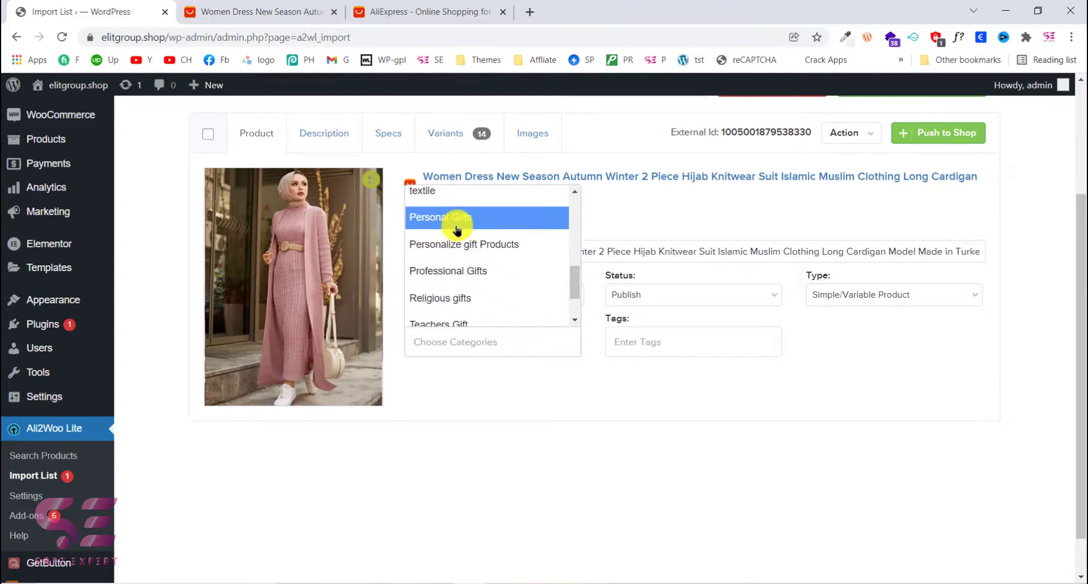
scroll(457, 227, "down", 1)
scroll(457, 278, "up", 8)
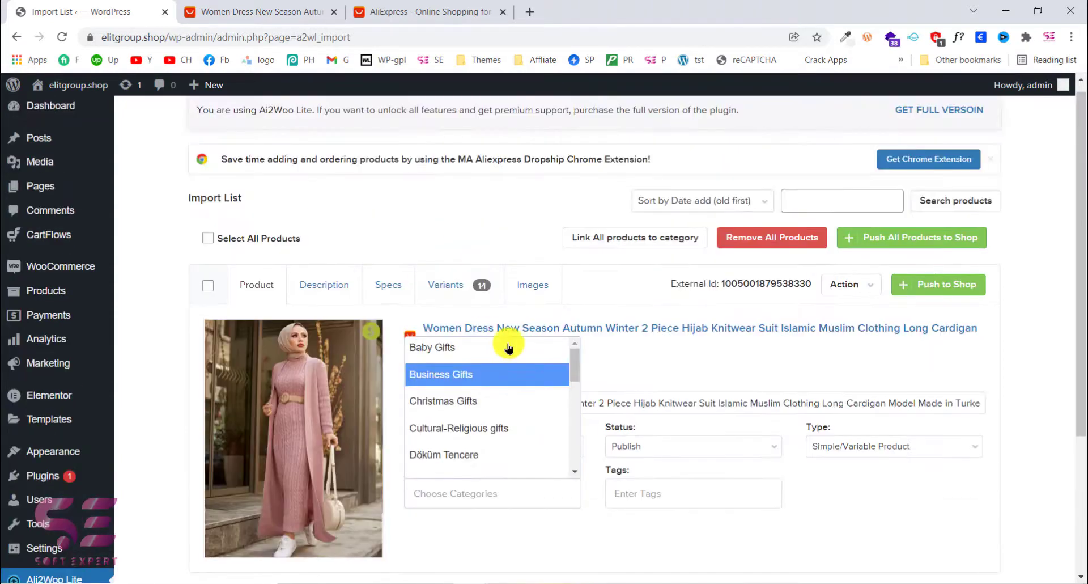
left_click(642, 493)
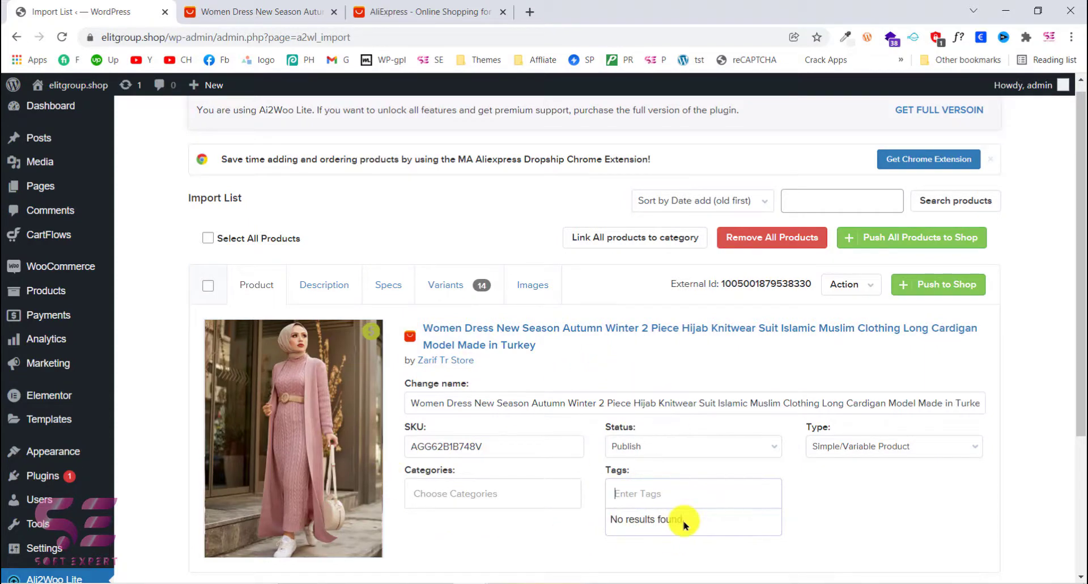
scroll(849, 470, "down", 2)
scroll(814, 432, "down", 1)
scroll(816, 432, "up", 3)
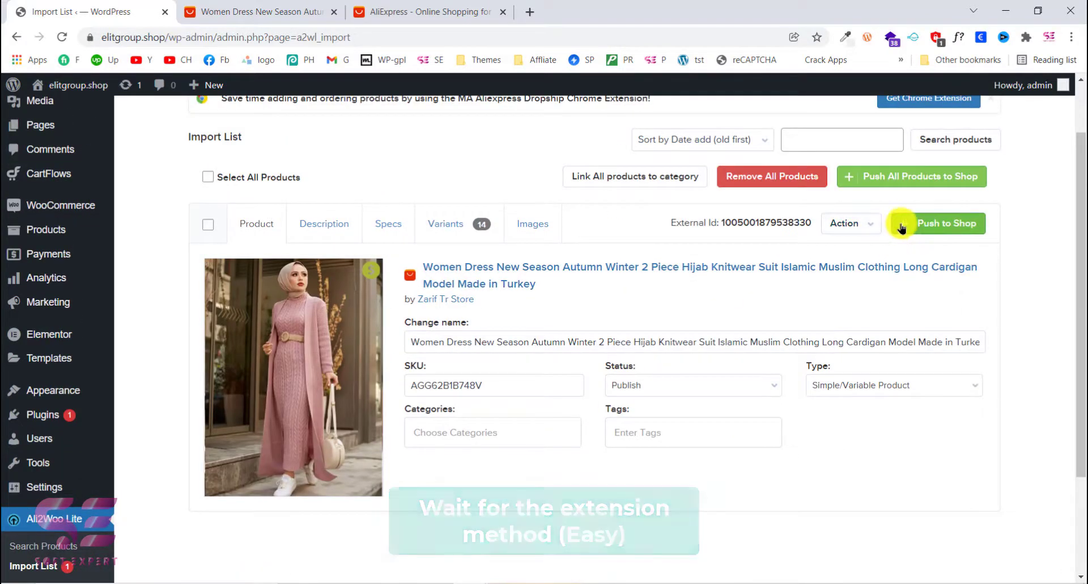
Push the dress to the shop and open the store's list of all products.
left_click(901, 226)
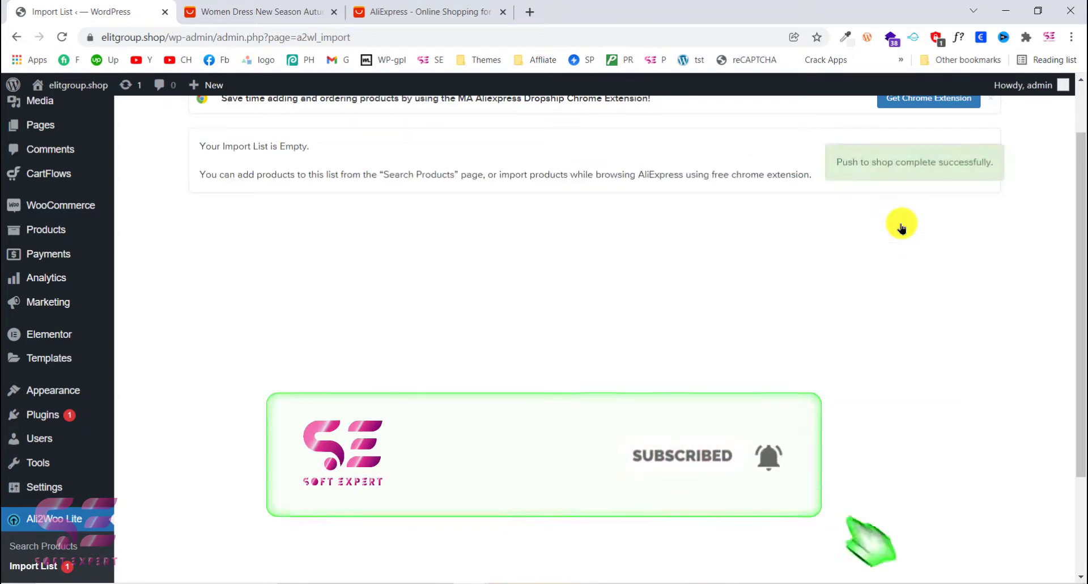
scroll(827, 204, "up", 1)
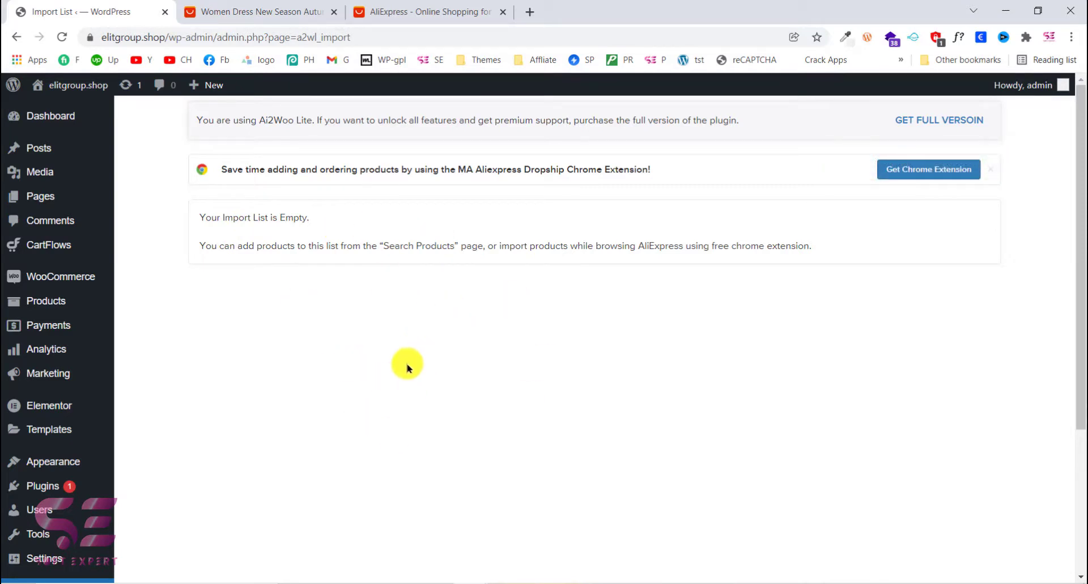
left_click(65, 306)
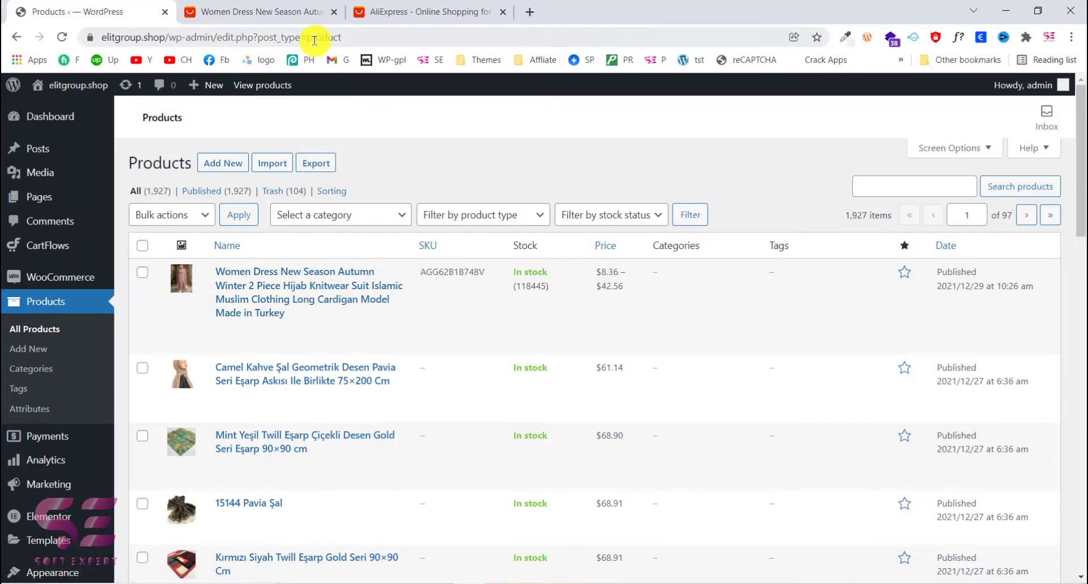
Compare the imported dress's price with its AliExpress page, and open the imported product for editing.
left_click(271, 8)
scroll(479, 234, "down", 1)
left_click_drag(496, 225, 595, 221)
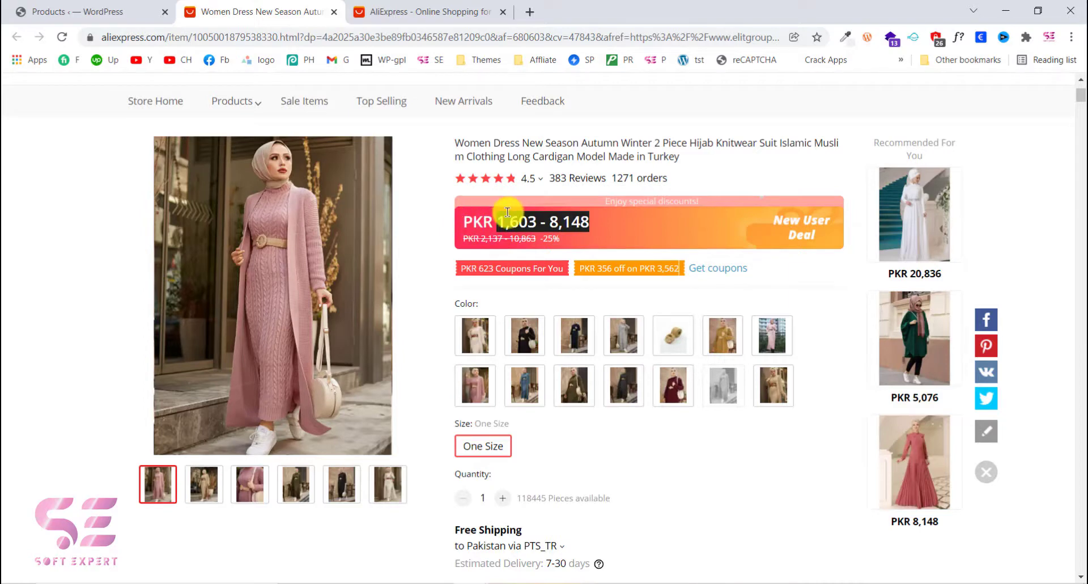
left_click(131, 11)
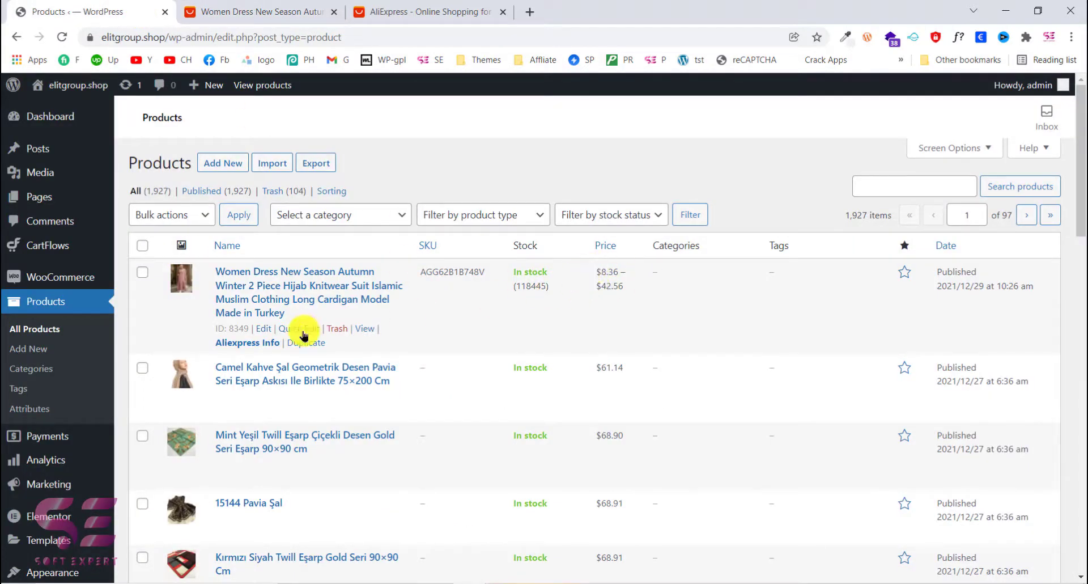
left_click(264, 329)
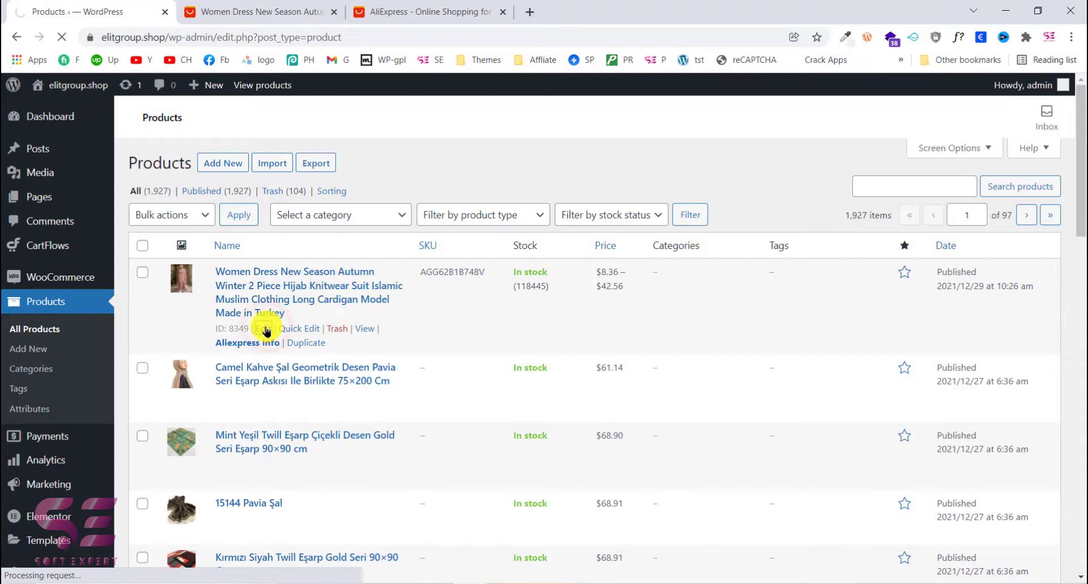
Set the AliExpress page's currency to USD (US Dollar) and check the dress's price in dollars.
left_click(287, 10)
scroll(663, 183, "up", 3)
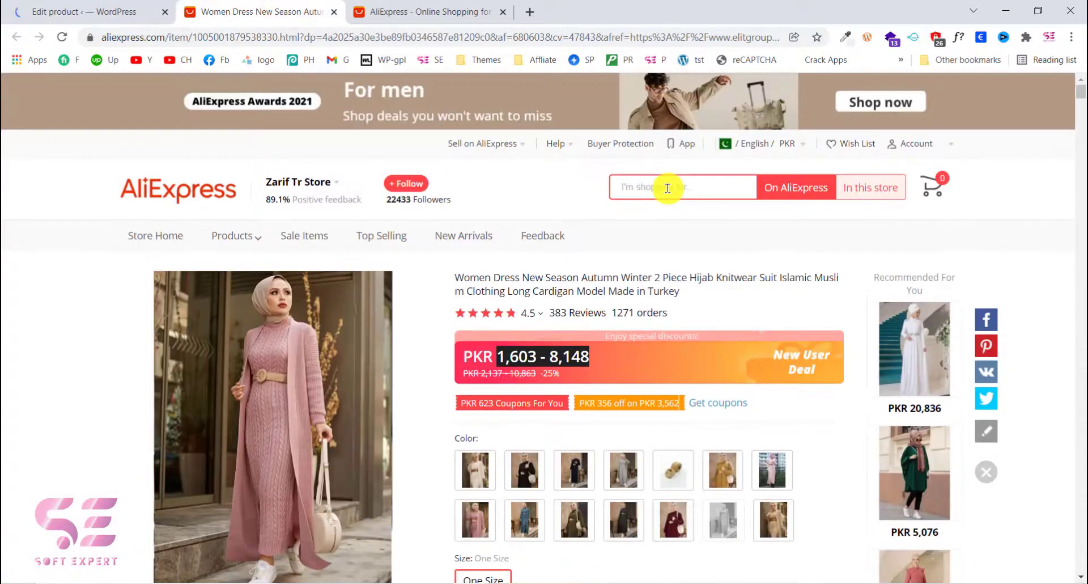
left_click(801, 149)
left_click(693, 294)
left_click(682, 343)
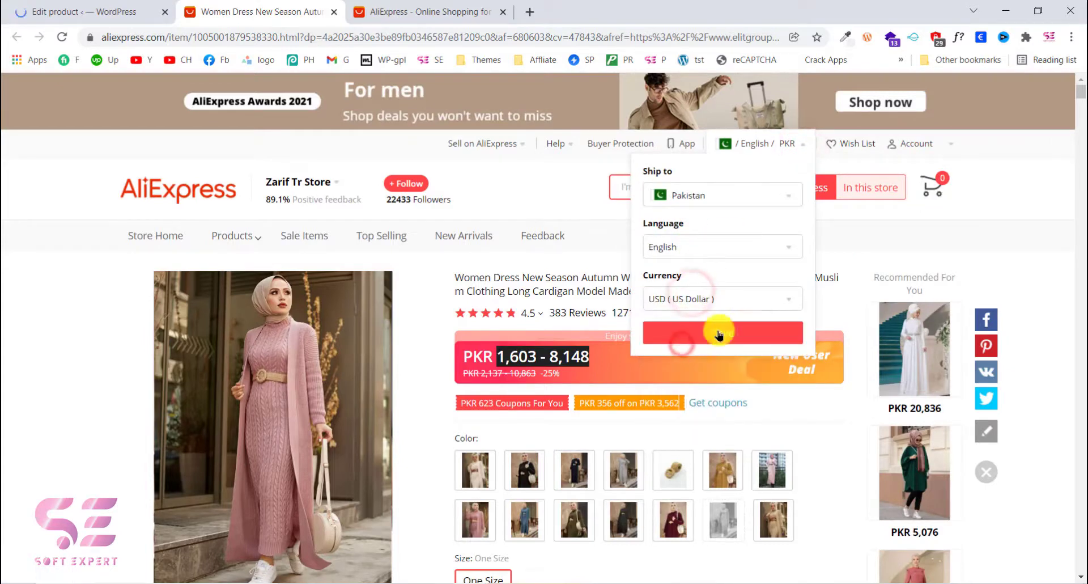
left_click(719, 332)
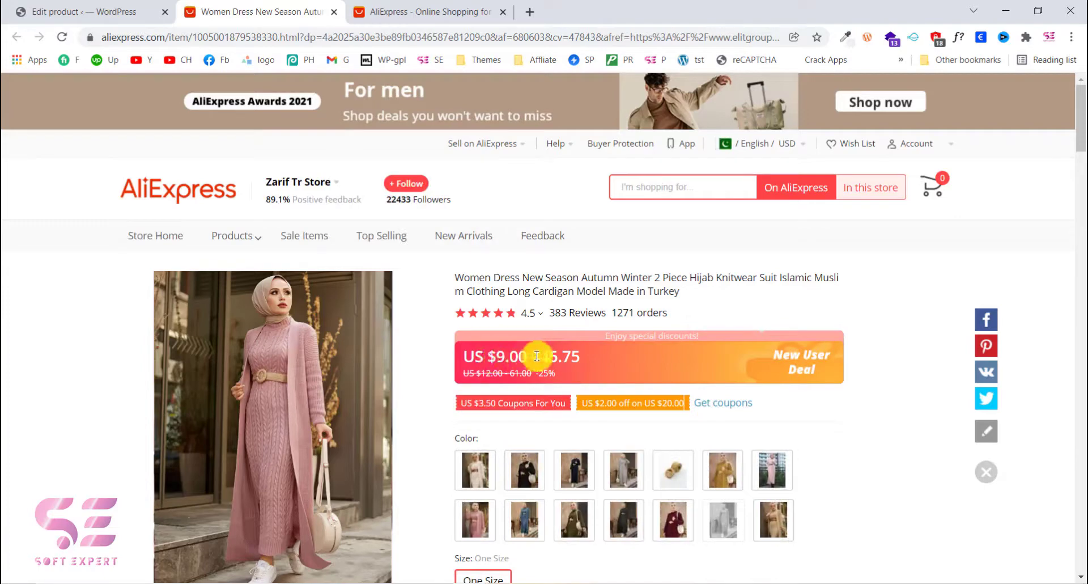
scroll(497, 358, "down", 1)
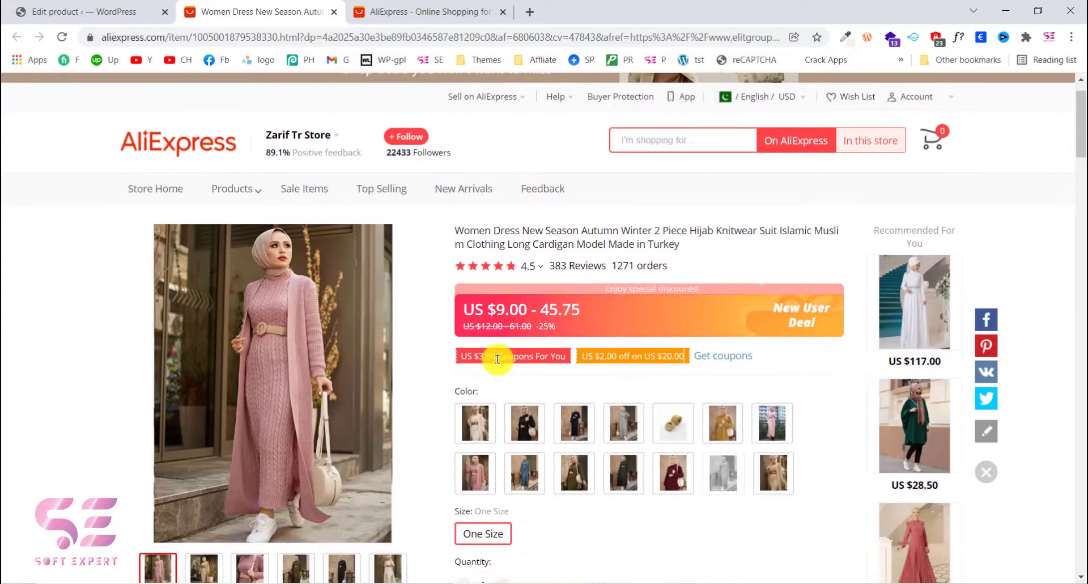
scroll(566, 355, "down", 1)
Return to the imported dress's edit page and look through its description images, product image and general product data.
key("ctrl+shift+Tab")
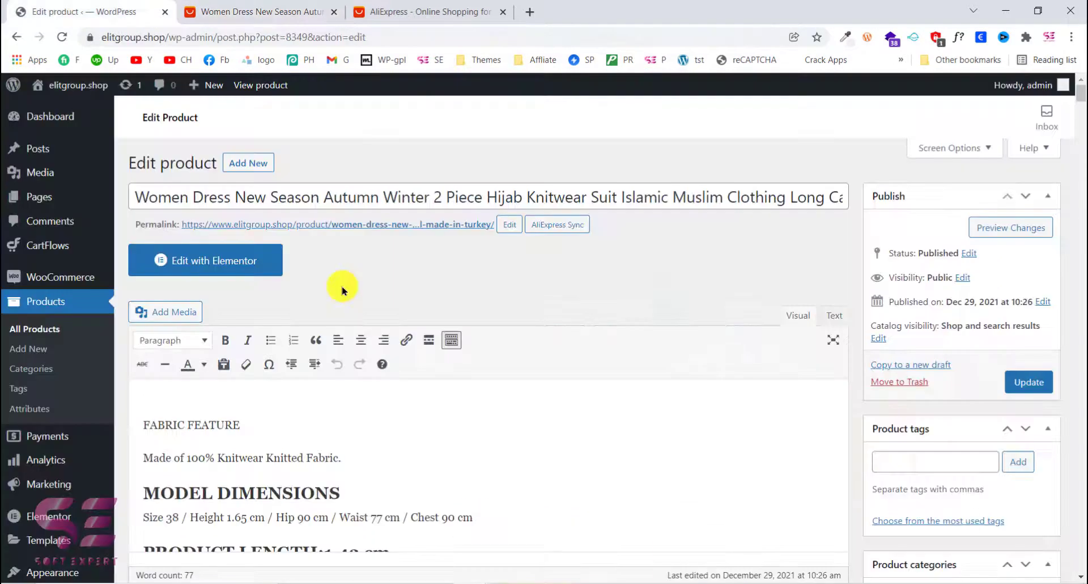
scroll(347, 287, "down", 5)
scroll(604, 354, "down", 20)
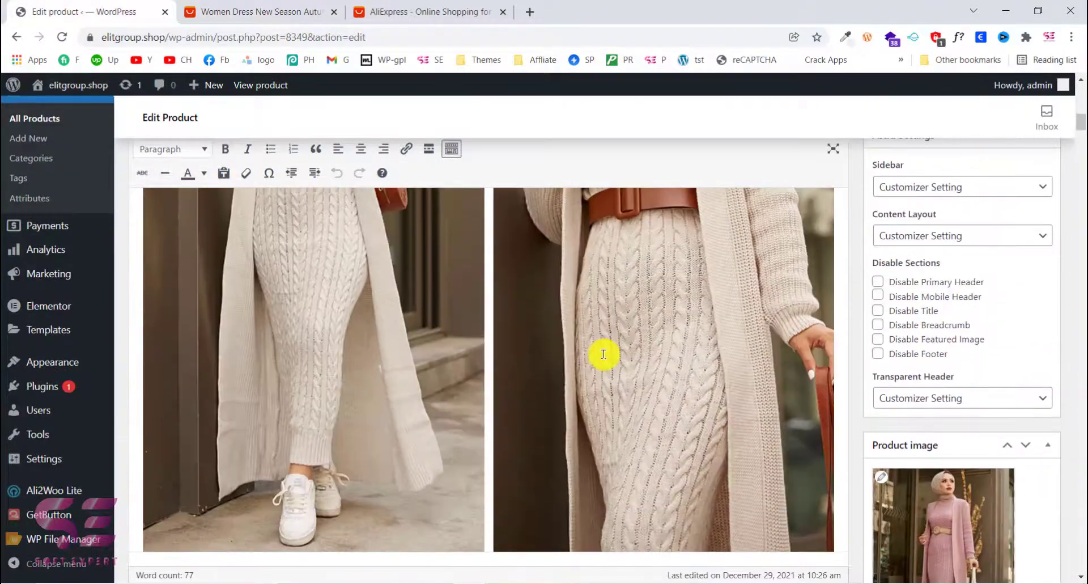
scroll(603, 354, "down", 20)
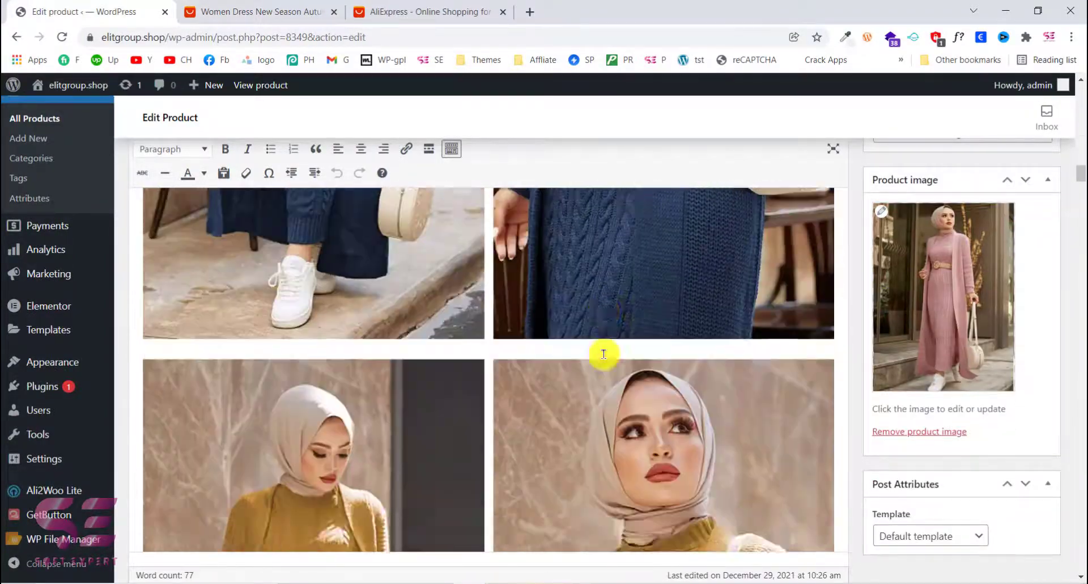
scroll(929, 425, "down", 10)
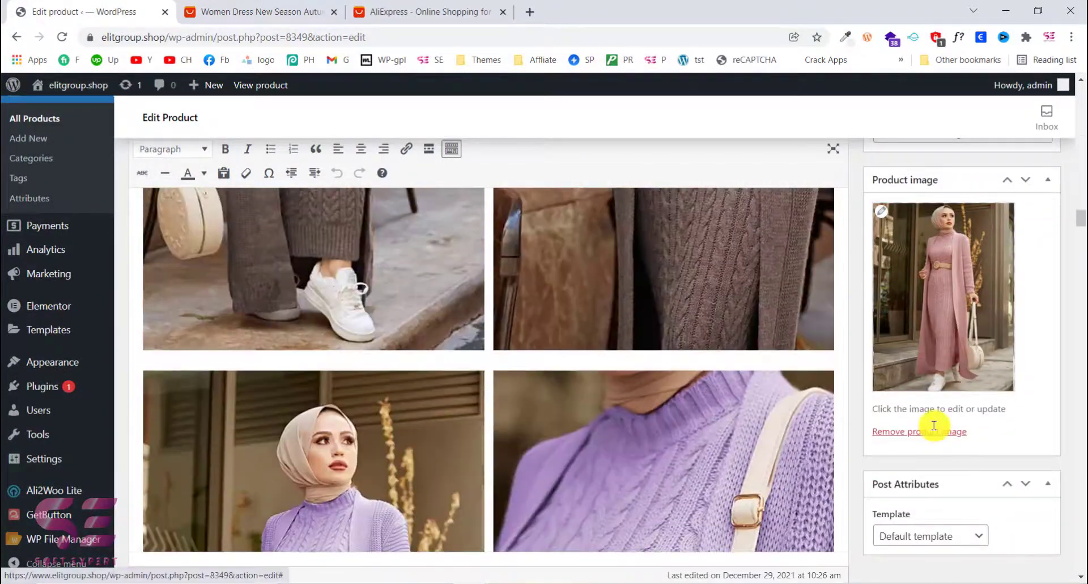
left_click_drag(1079, 223, 1081, 553)
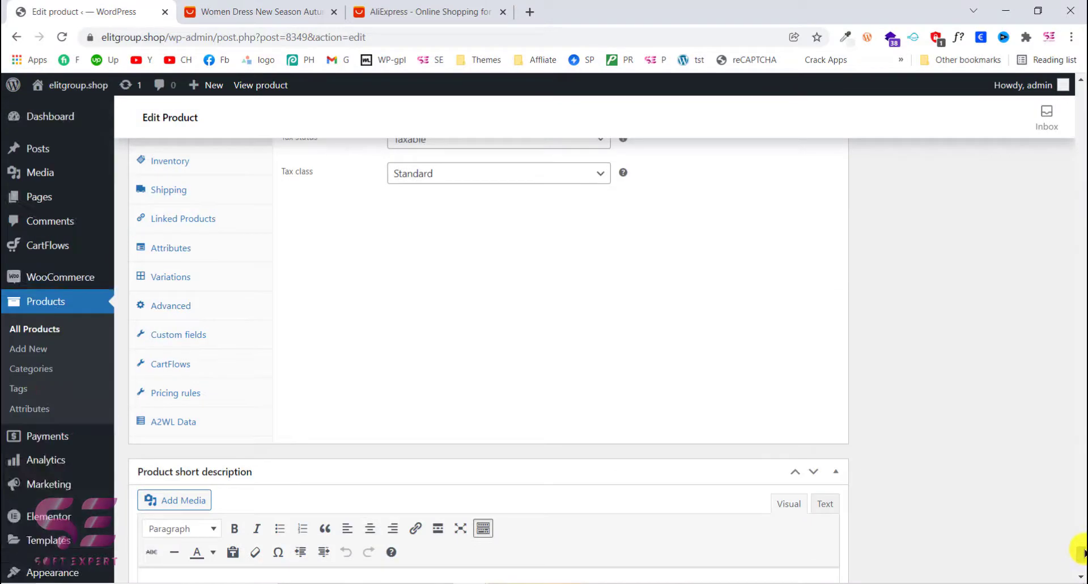
scroll(650, 335, "up", 4)
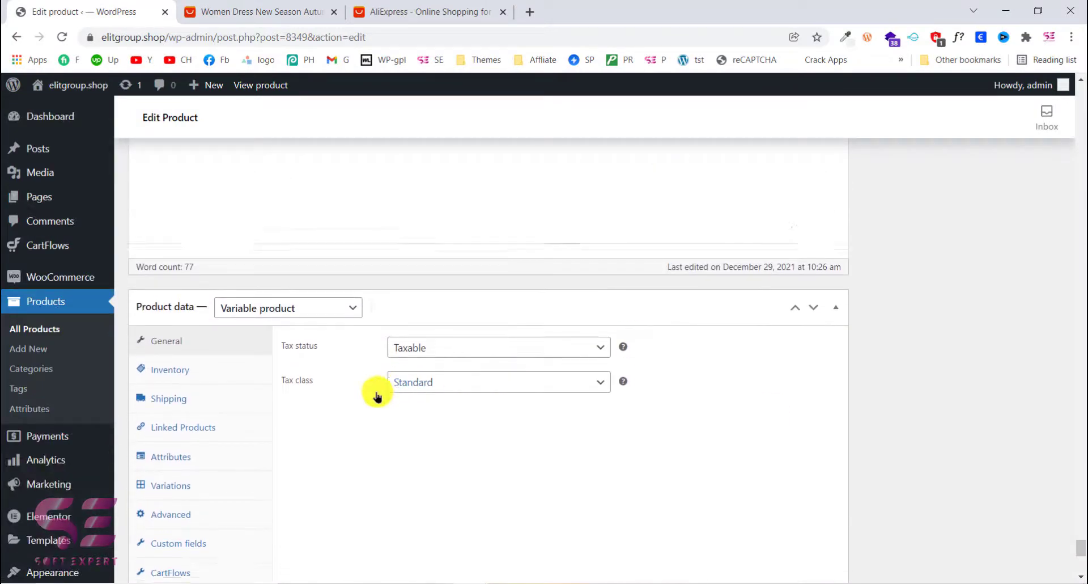
scroll(286, 256, "down", 2)
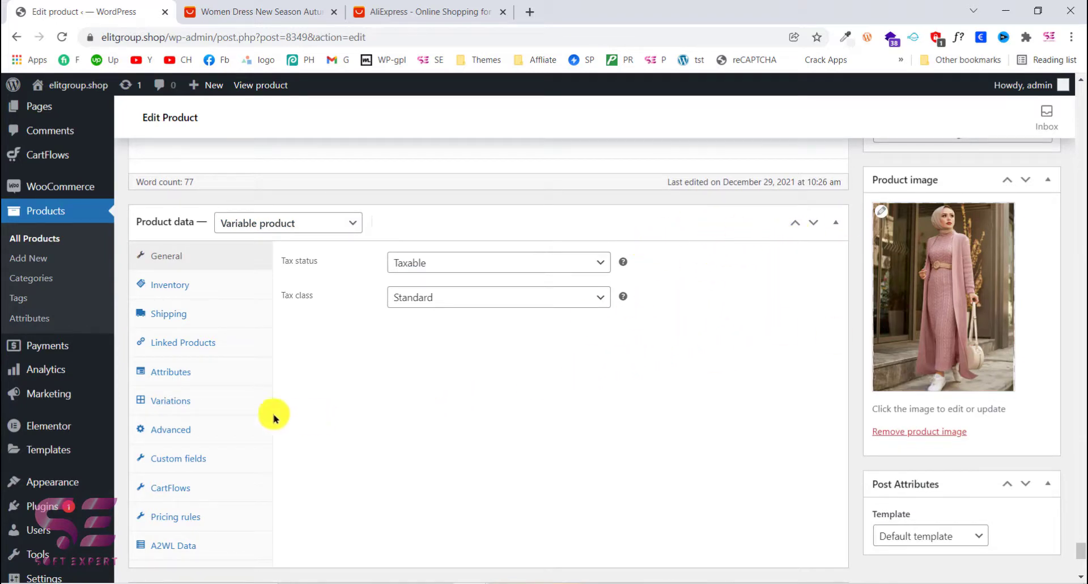
Examine the imported dress's colour and size variations and its pricing rules.
left_click(201, 404)
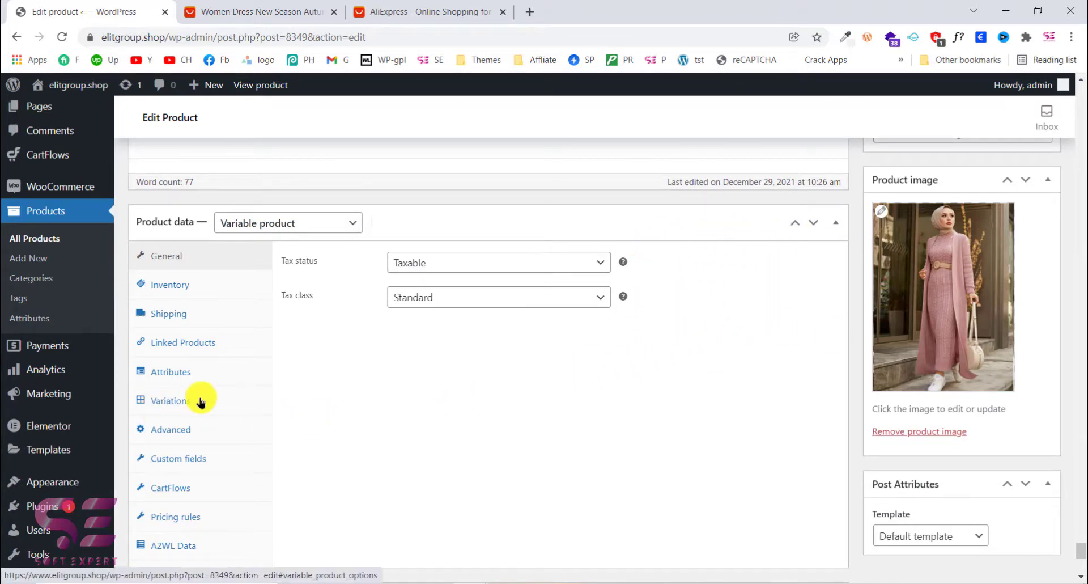
scroll(324, 356, "down", 2)
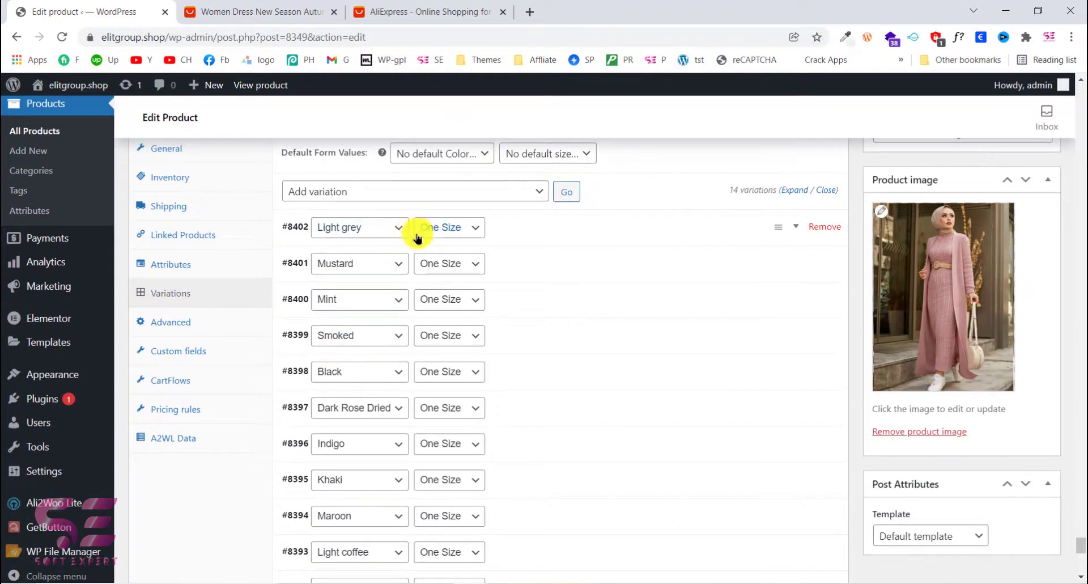
scroll(401, 493, "down", 3)
scroll(401, 496, "down", 2)
scroll(397, 493, "up", 5)
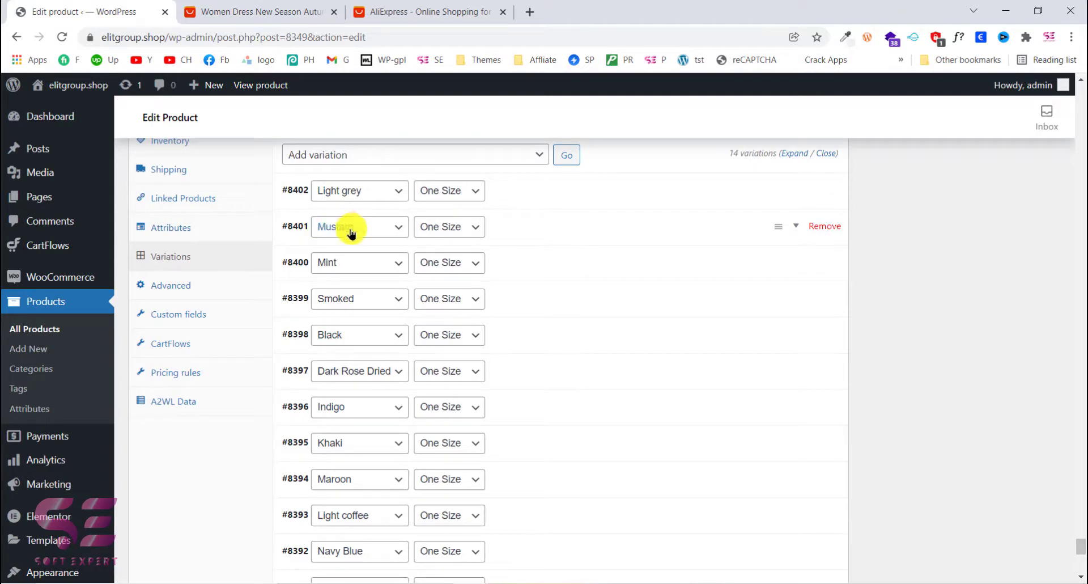
scroll(396, 187, "up", 2)
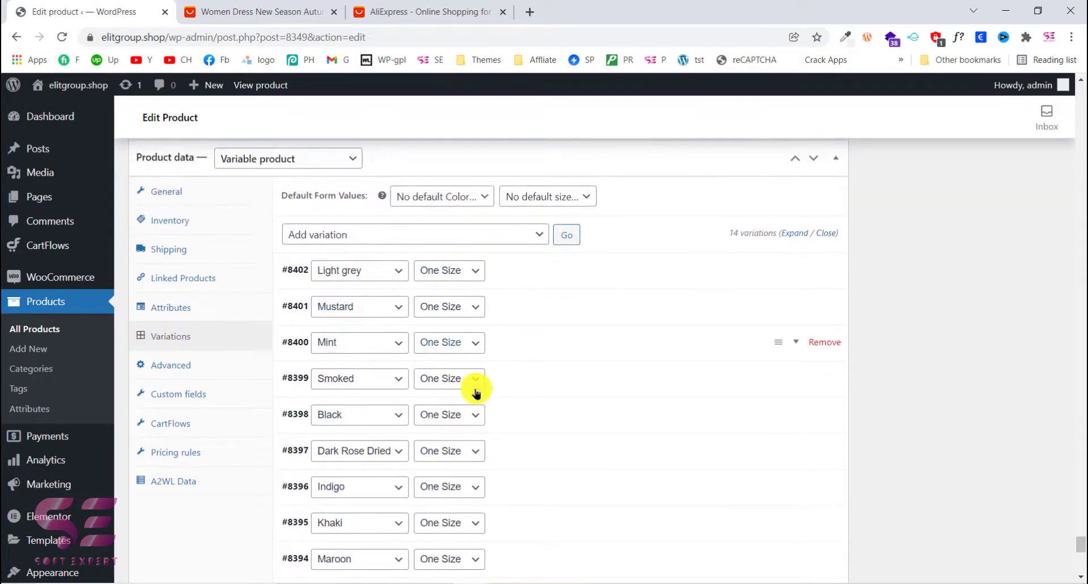
left_click(271, 446)
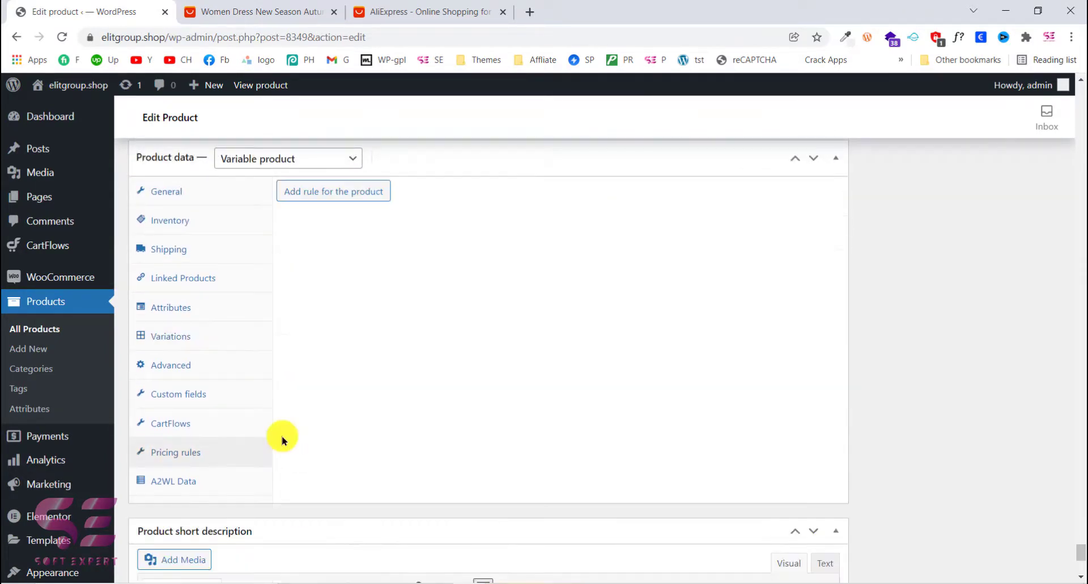
scroll(279, 437, "up", 6)
scroll(282, 436, "down", 3)
scroll(283, 436, "up", 15)
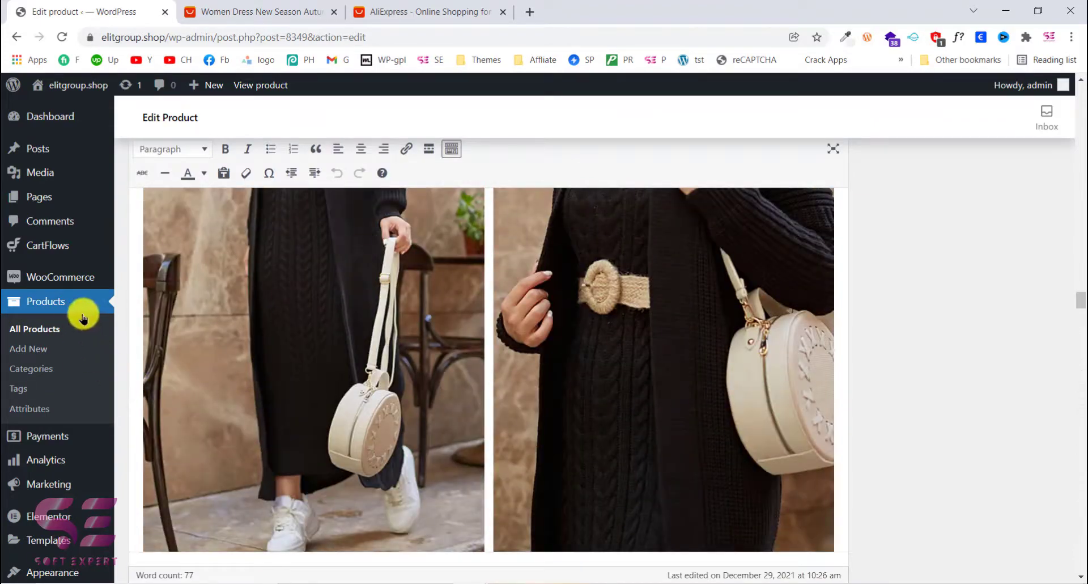
Open the Aliexpress Dropship extension's Chrome Web Store page from Ali2Woo Lite and enable the extension.
scroll(45, 487, "down", 4)
left_click(46, 490)
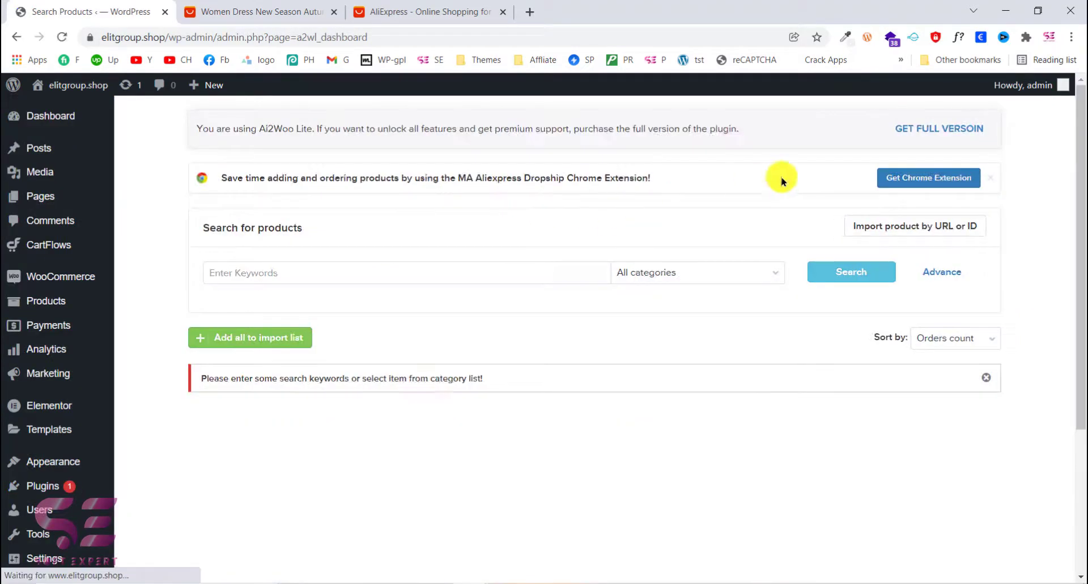
left_click(936, 180)
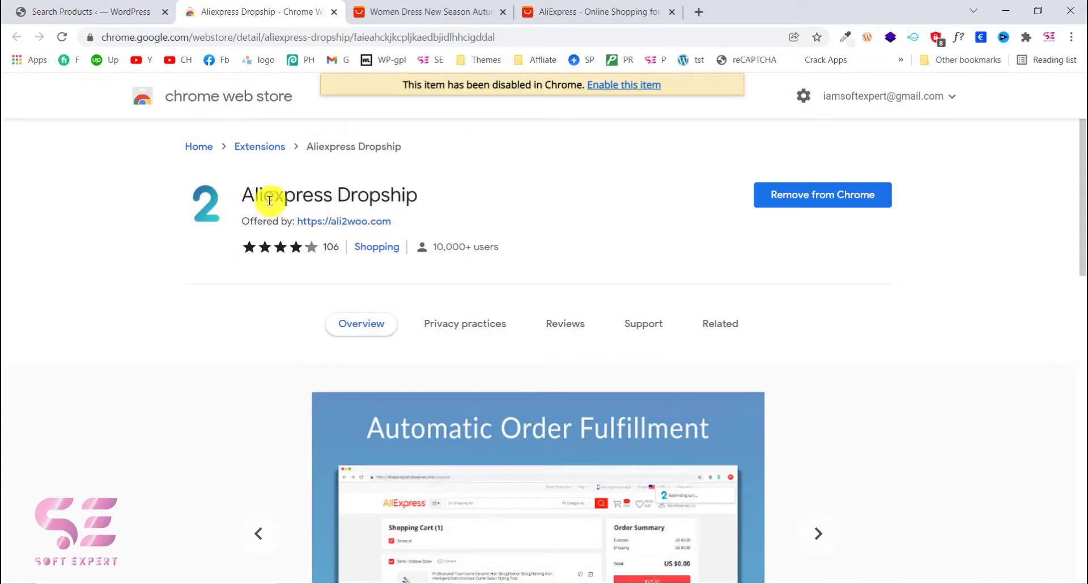
left_click_drag(244, 195, 406, 187)
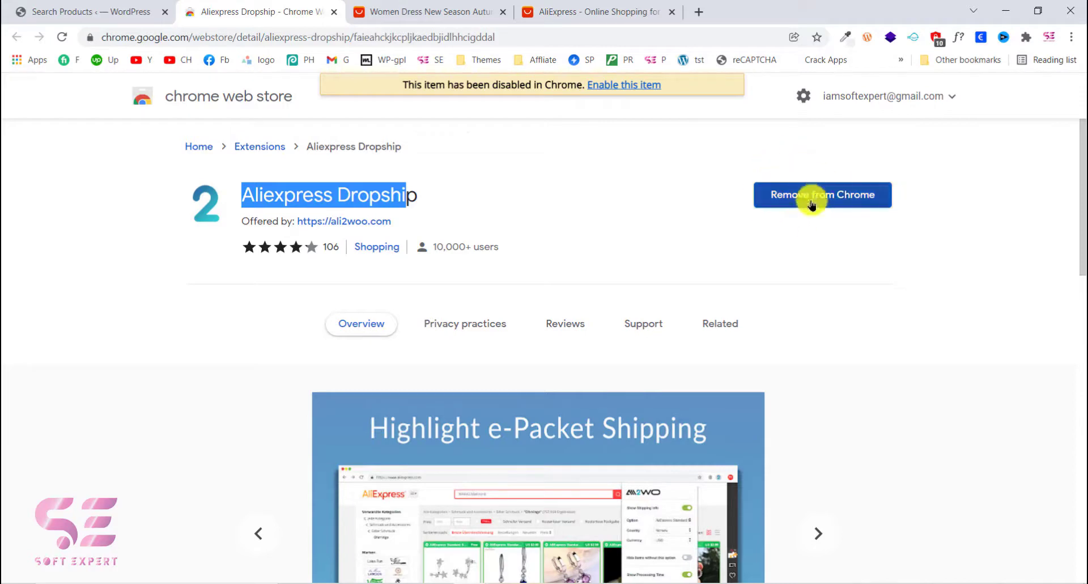
left_click(602, 87)
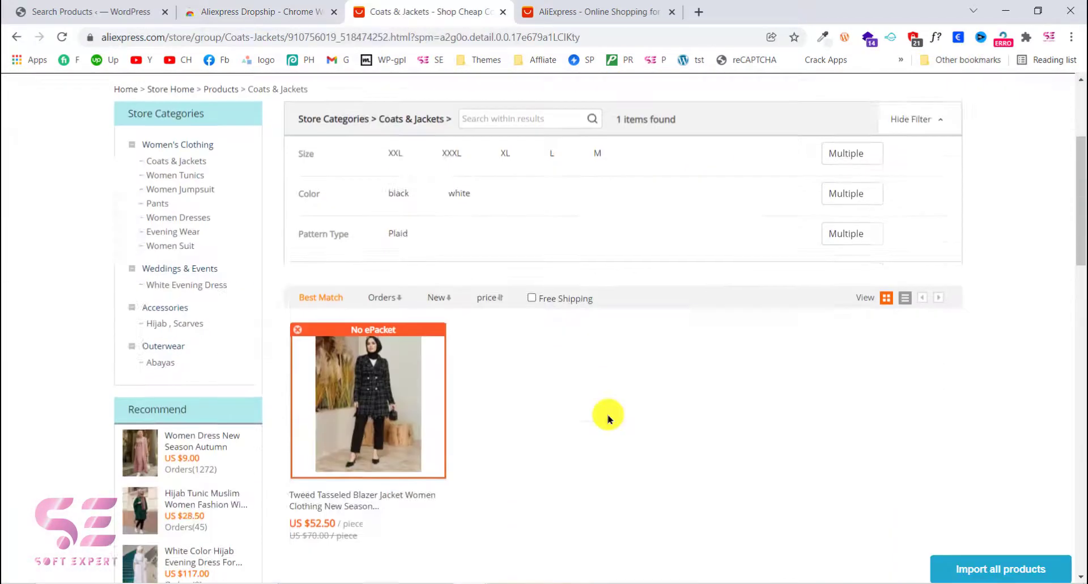
Try to import the Tweed Tasseled Blazer Jacket from the AliExpress store's Coats & Jackets category with the extension.
scroll(607, 415, "down", 2)
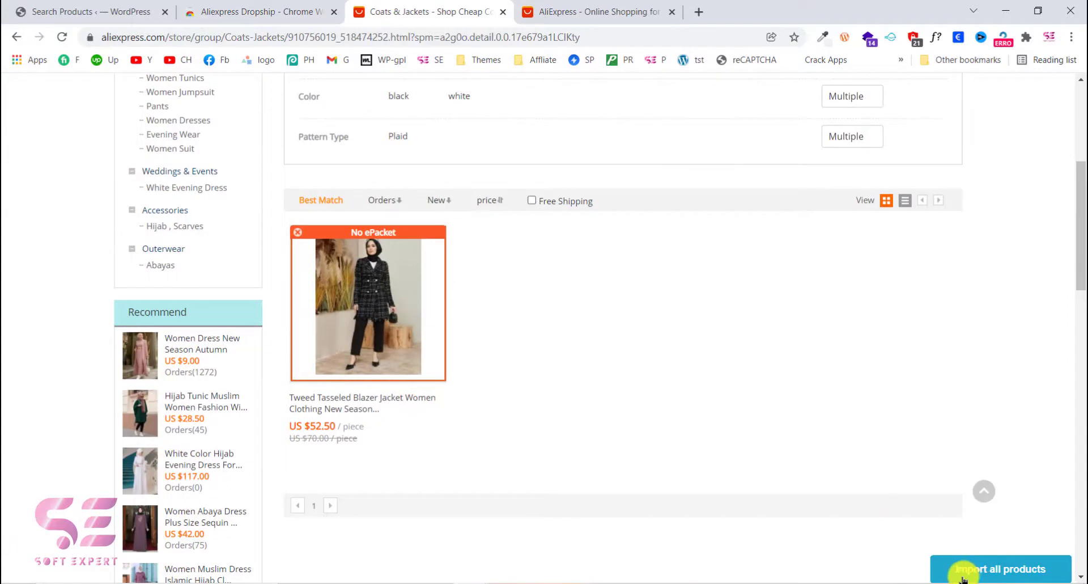
mouse_move(390, 281)
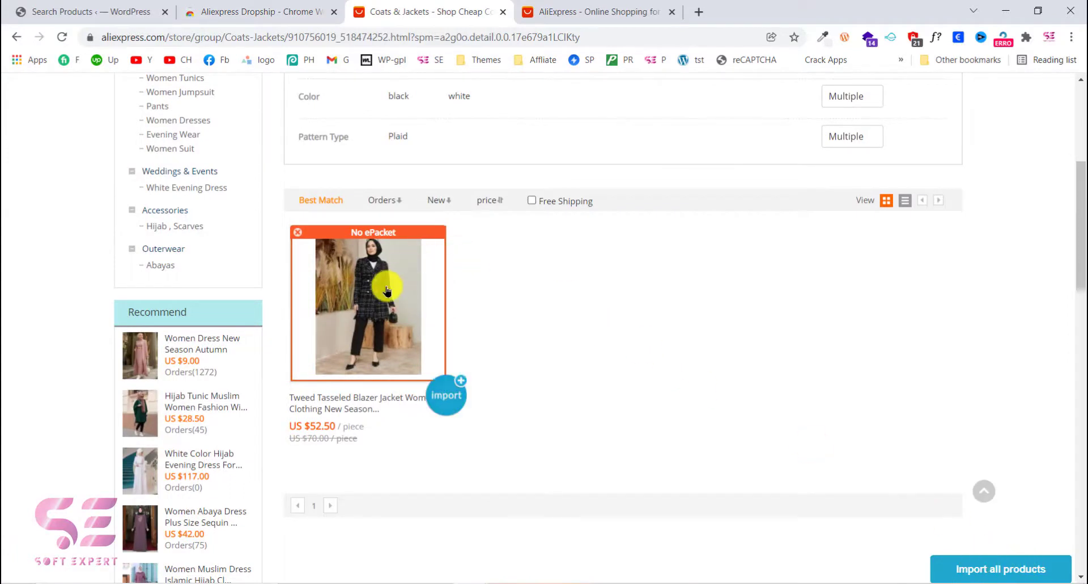
left_click(443, 391)
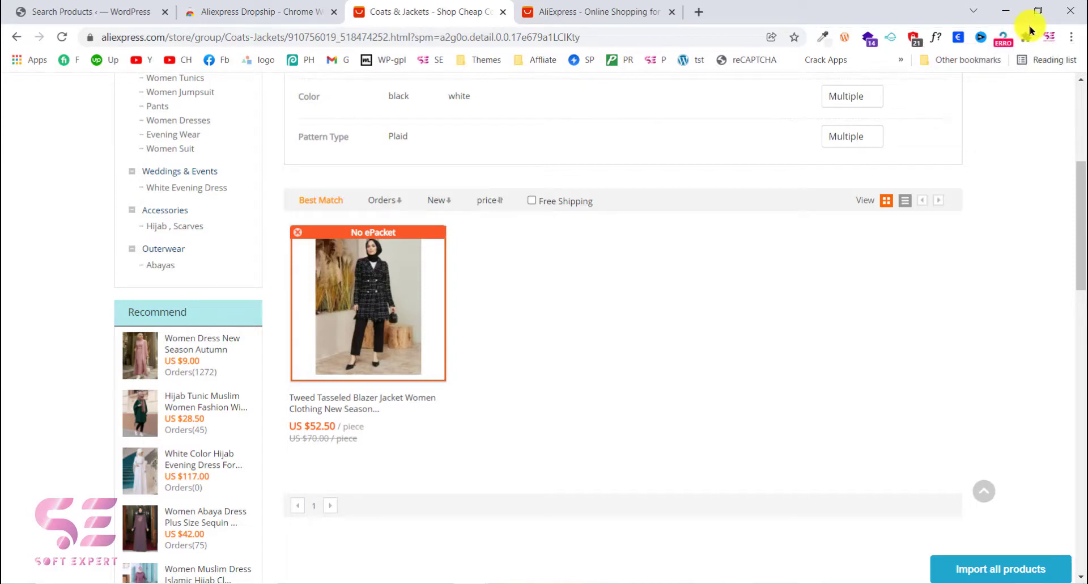
Generate an API key named New key in the Ali2Woo Lite settings and copy its URL.
left_click(45, 3)
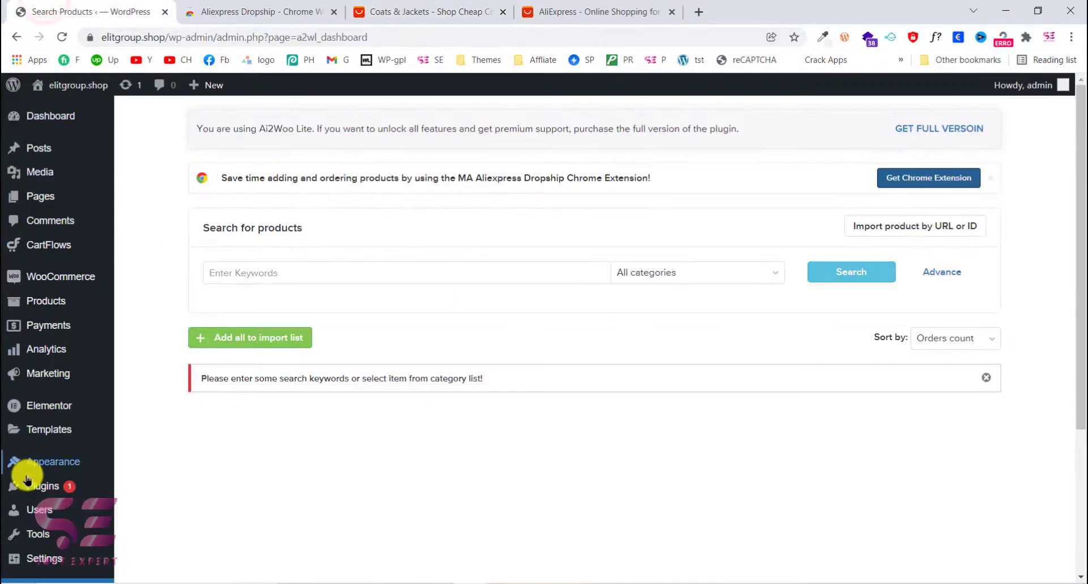
scroll(25, 474, "down", 3)
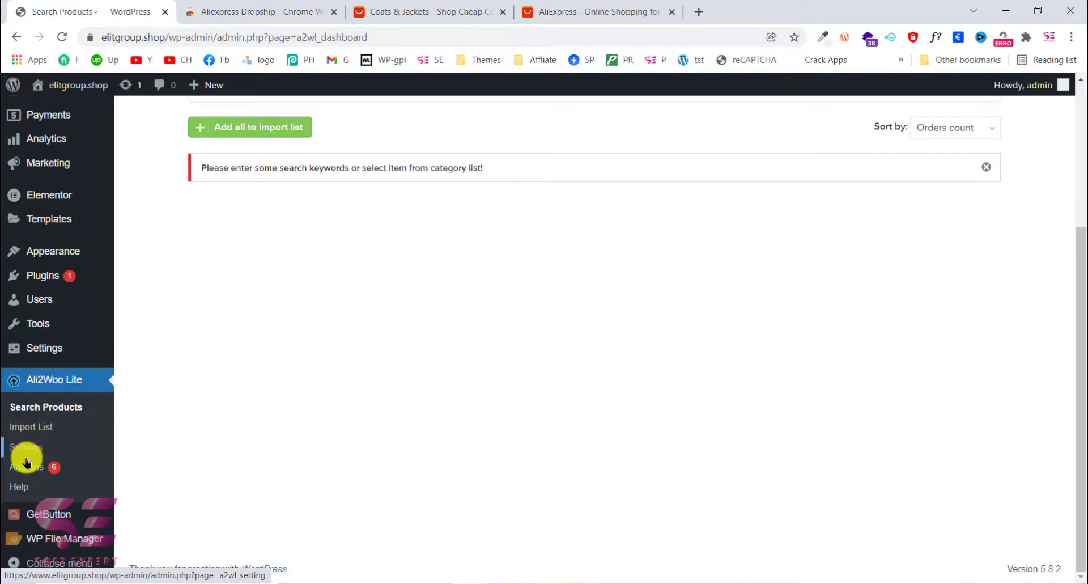
left_click(24, 454)
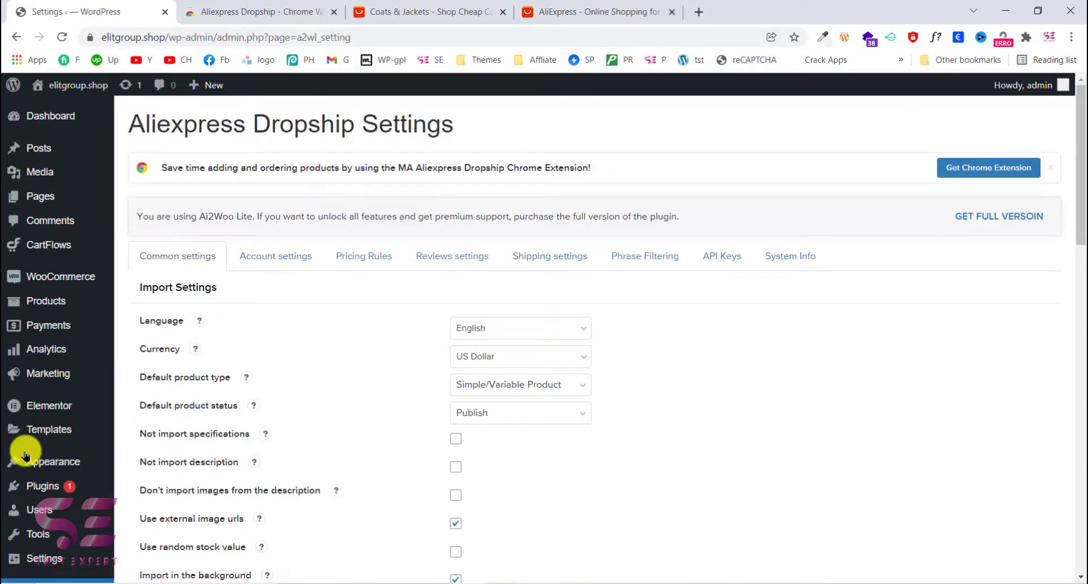
left_click(717, 263)
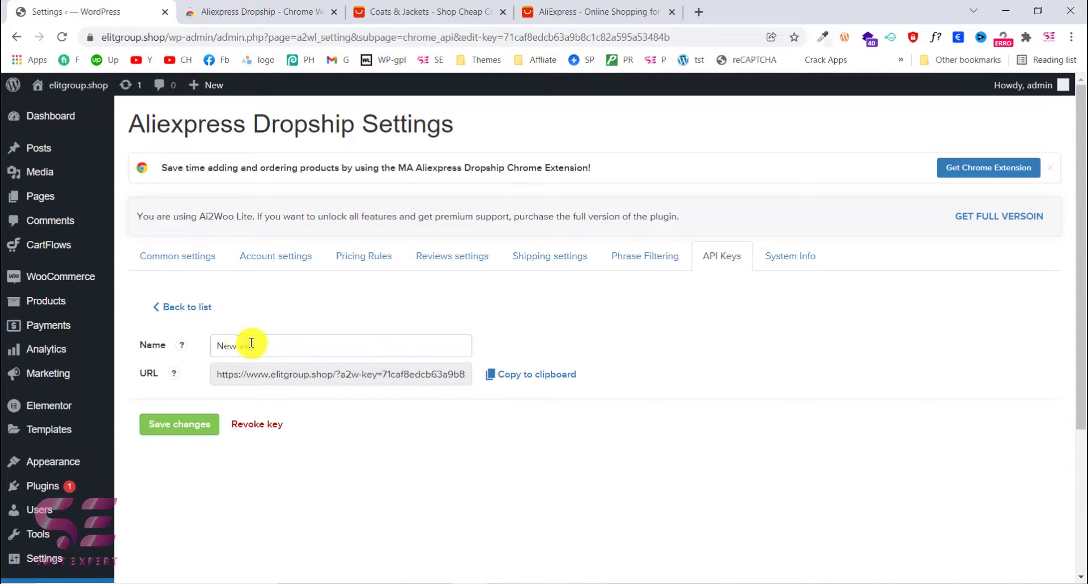
left_click(252, 344)
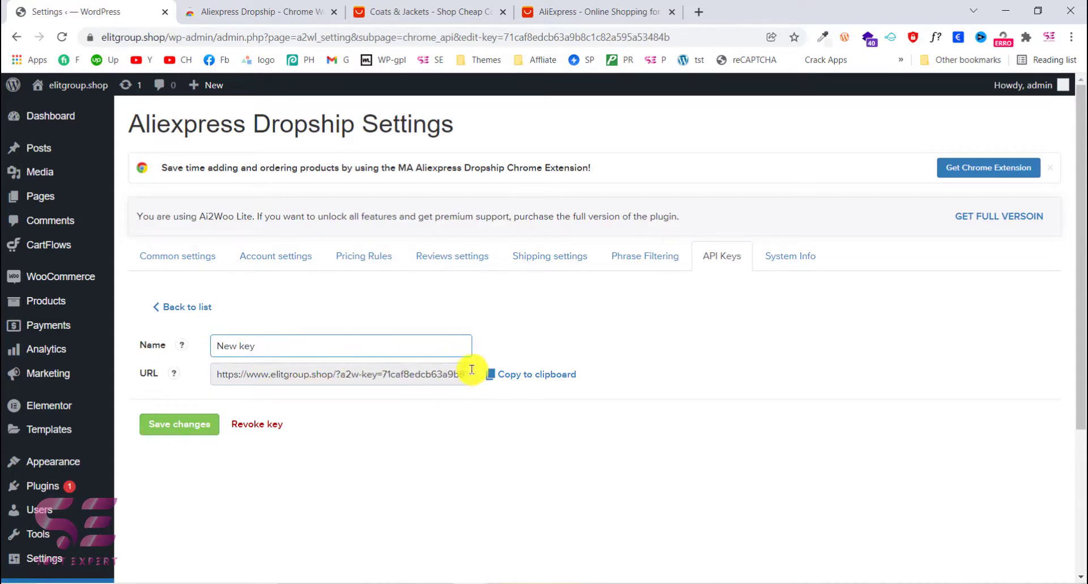
left_click(528, 375)
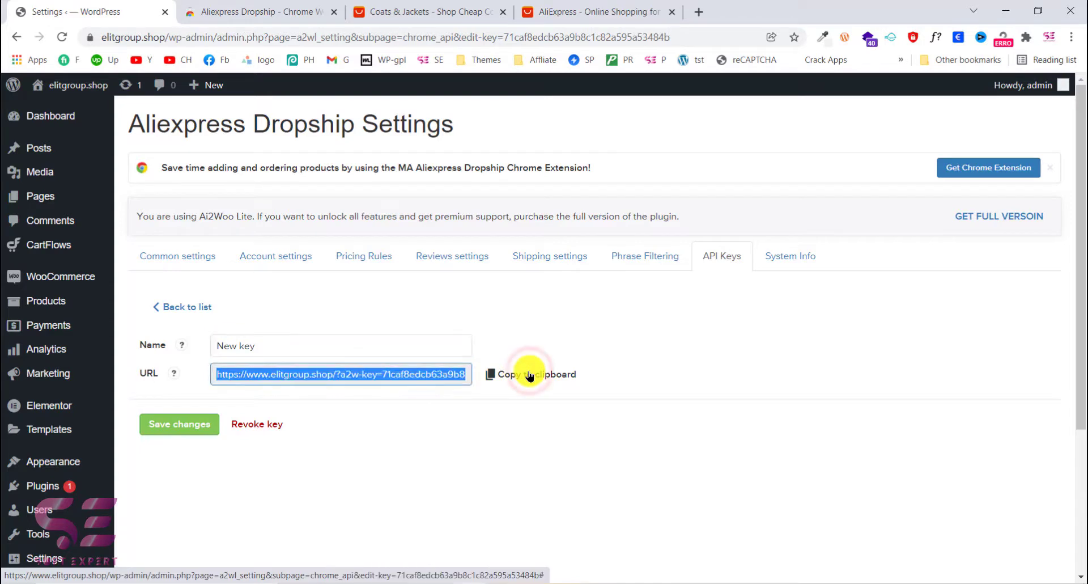
Return to the AliExpress Coats & Jackets page and read the message shown by the Ali2Woo extension.
left_click(441, 6)
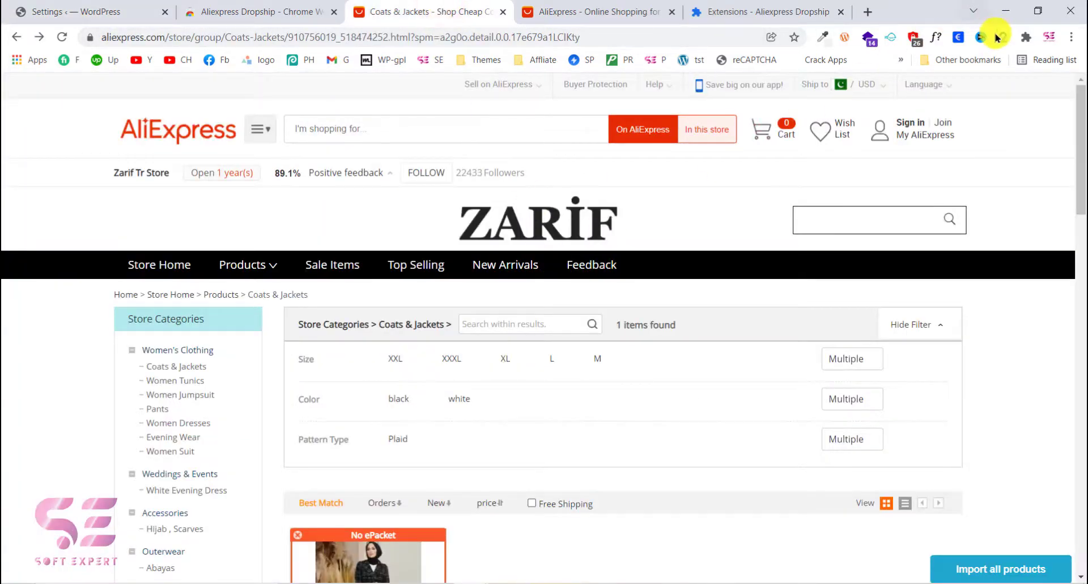
left_click(1002, 38)
left_click_drag(834, 118, 959, 115)
left_click(957, 110)
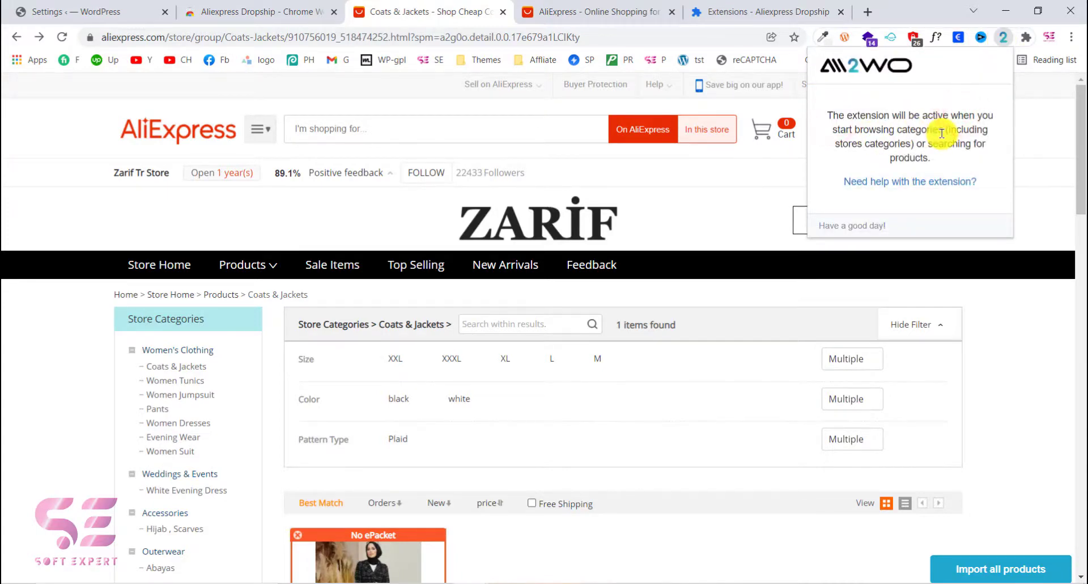
Search all of AliExpress for "hijab".
left_click(476, 126)
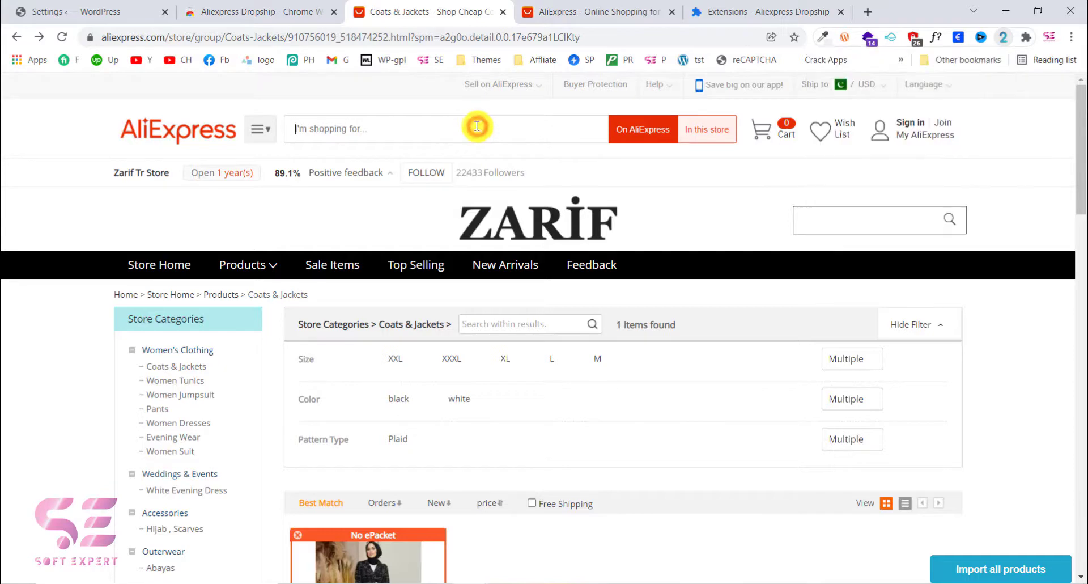
type("hijab")
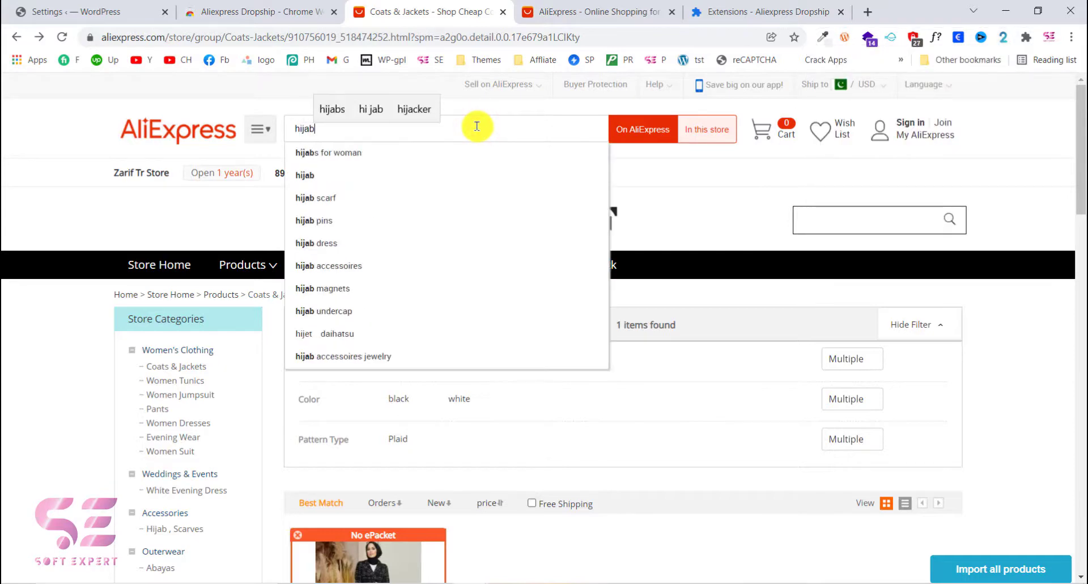
left_click(453, 153)
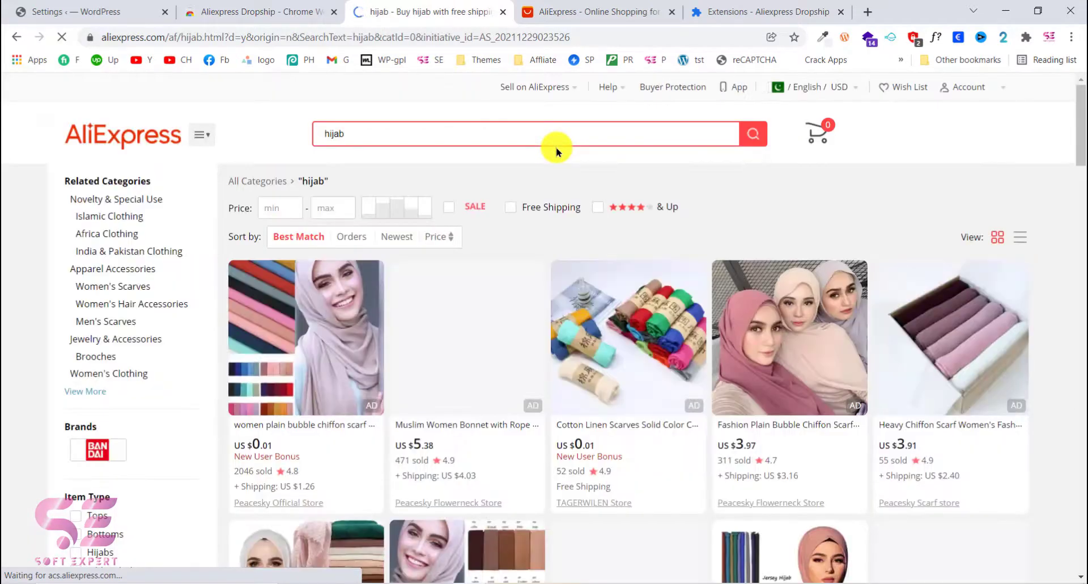
Look through the Ali2Woo extension's shipping options, keep ePacket, and update the extension settings.
left_click(1003, 39)
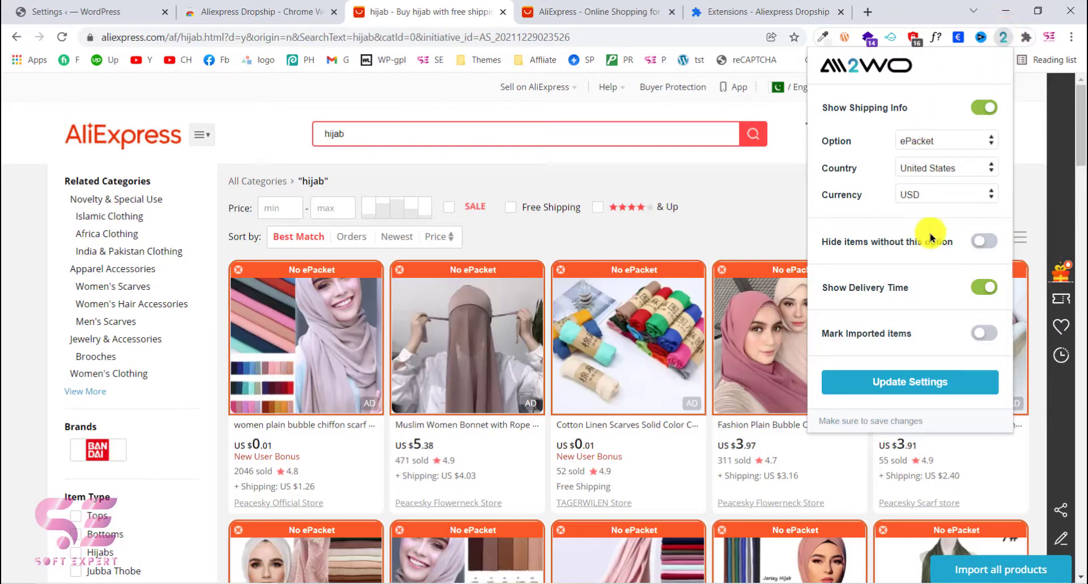
left_click(939, 141)
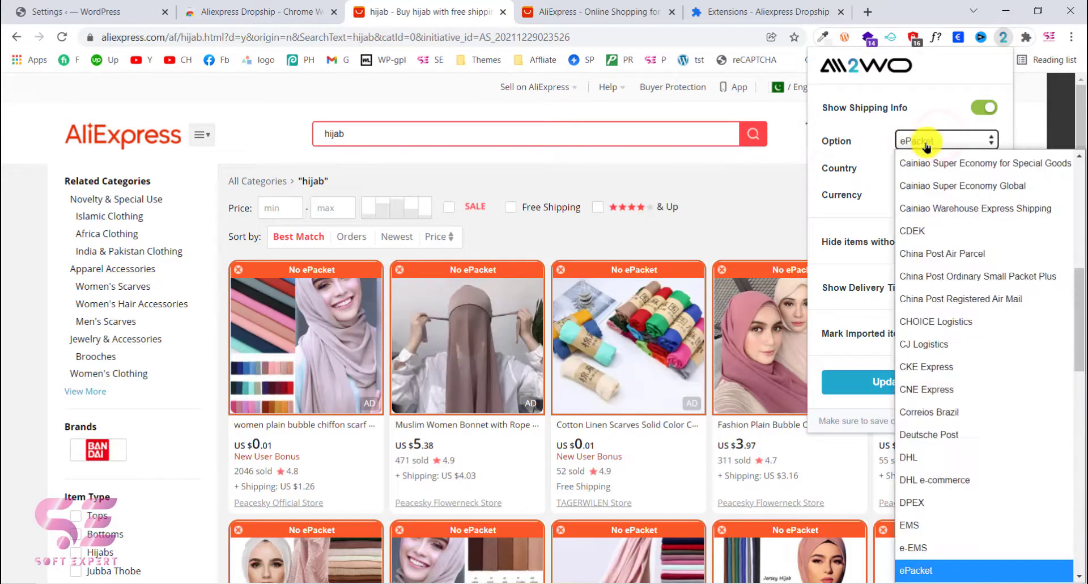
left_click(942, 141)
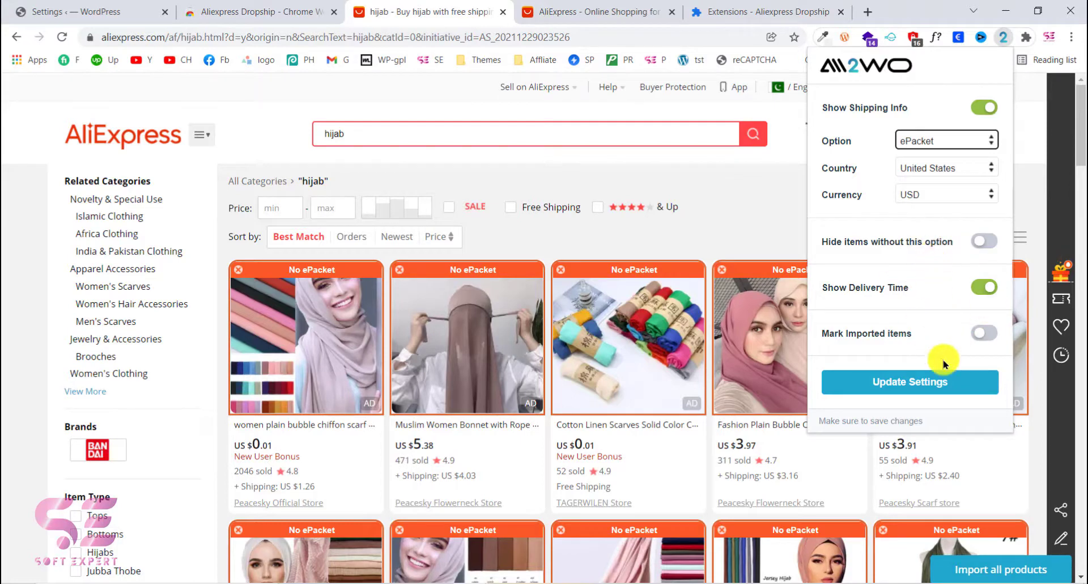
left_click(918, 383)
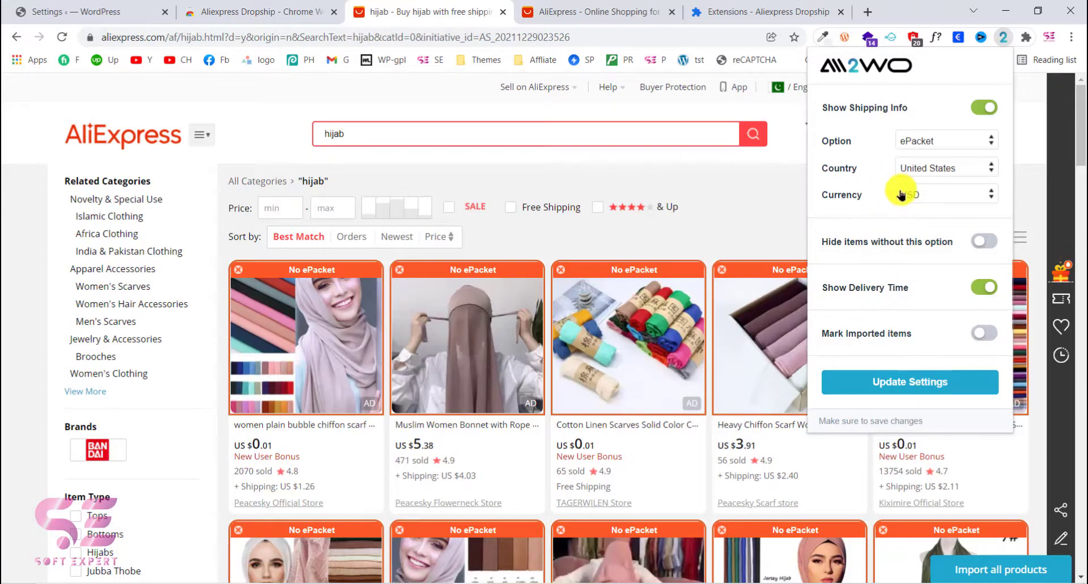
Open the Ali2Woo extension's options, paste the store's API key URL, add the store, and authorize the extension's access to it.
right_click(1004, 40)
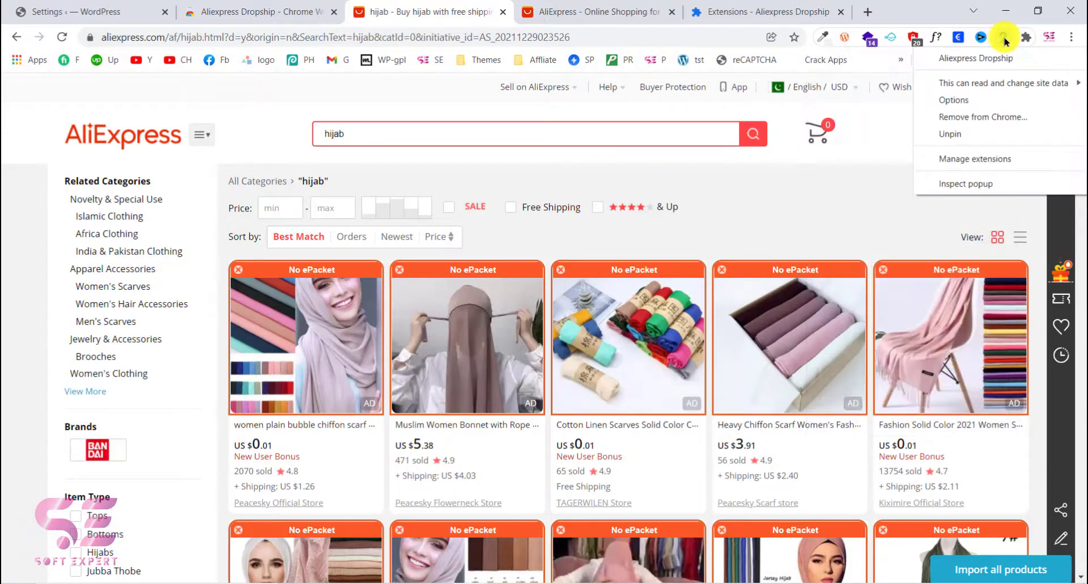
left_click(961, 99)
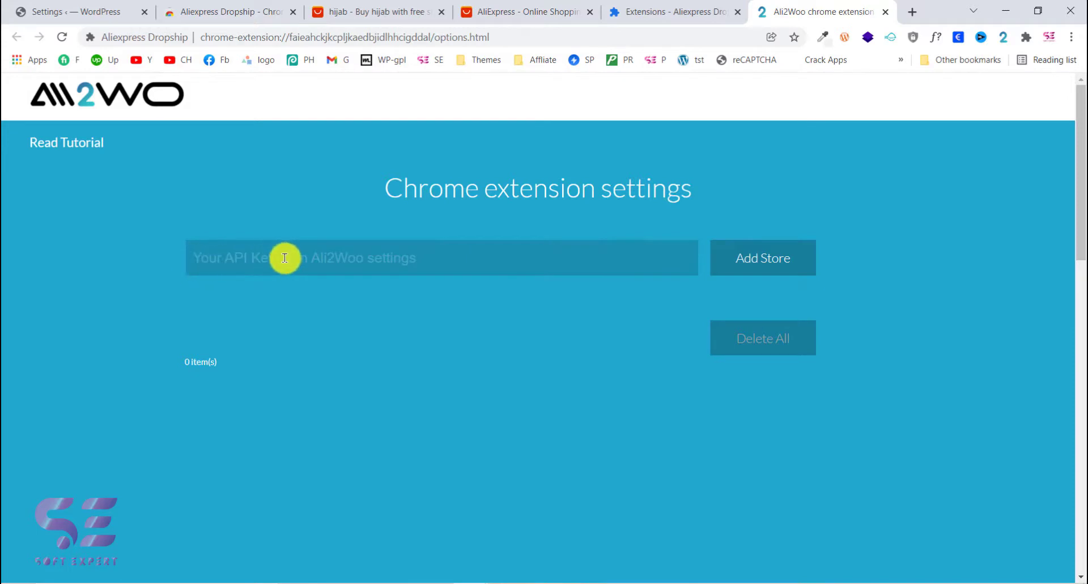
right_click(359, 252)
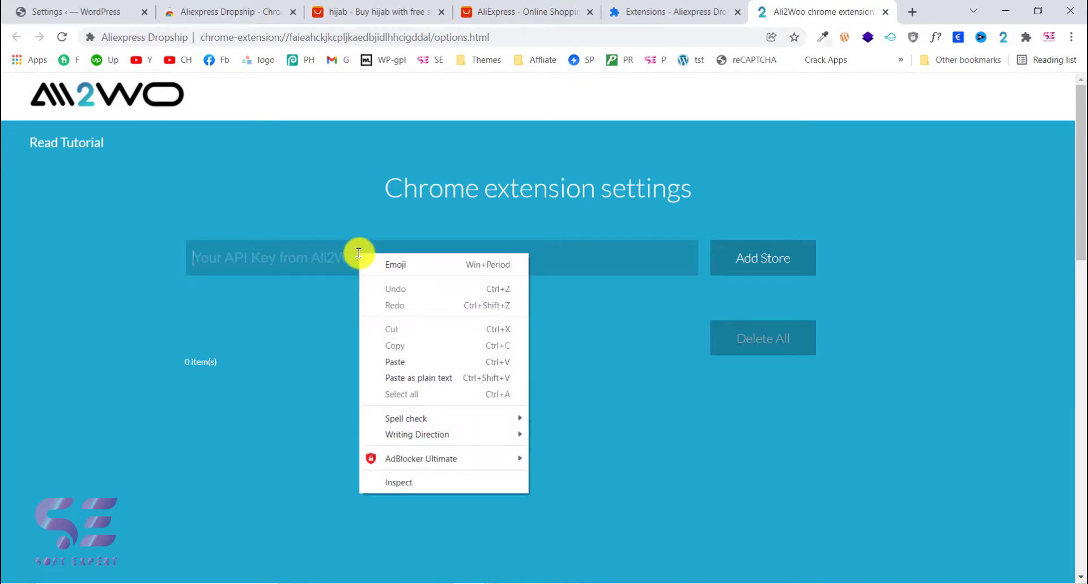
left_click(392, 361)
left_click(789, 258)
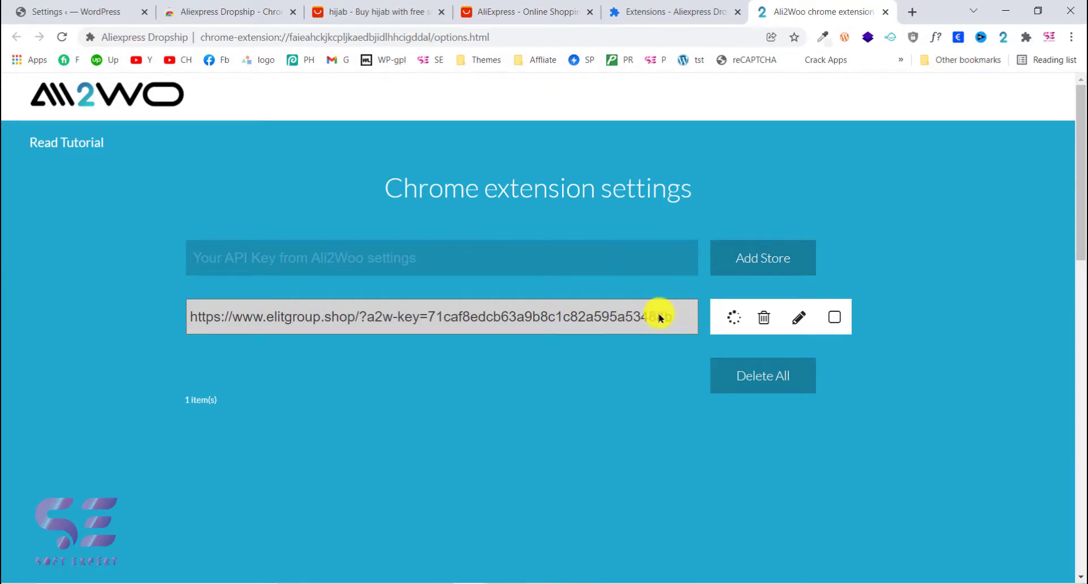
left_click(834, 317)
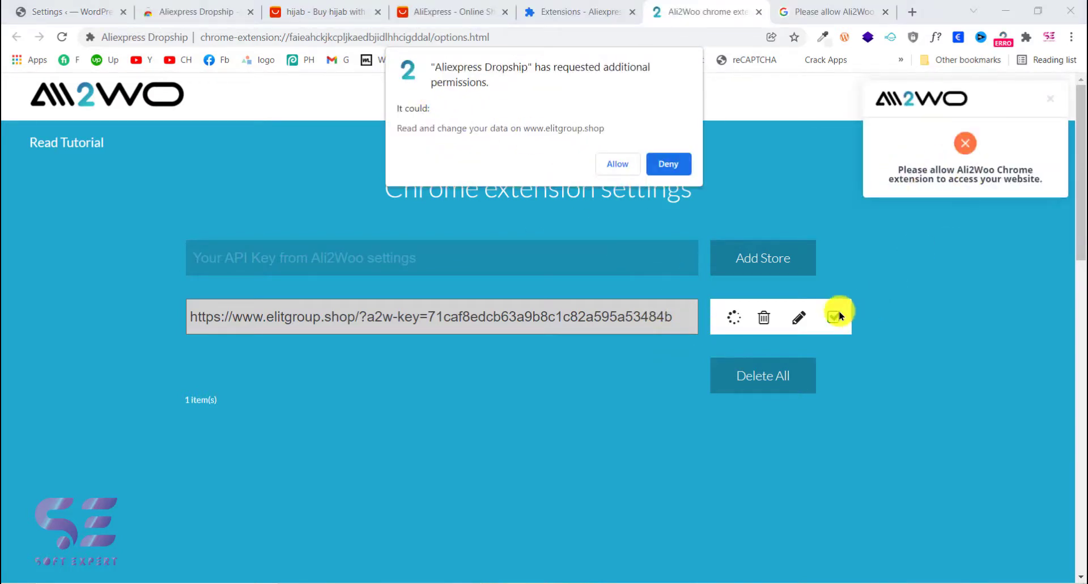
left_click(612, 163)
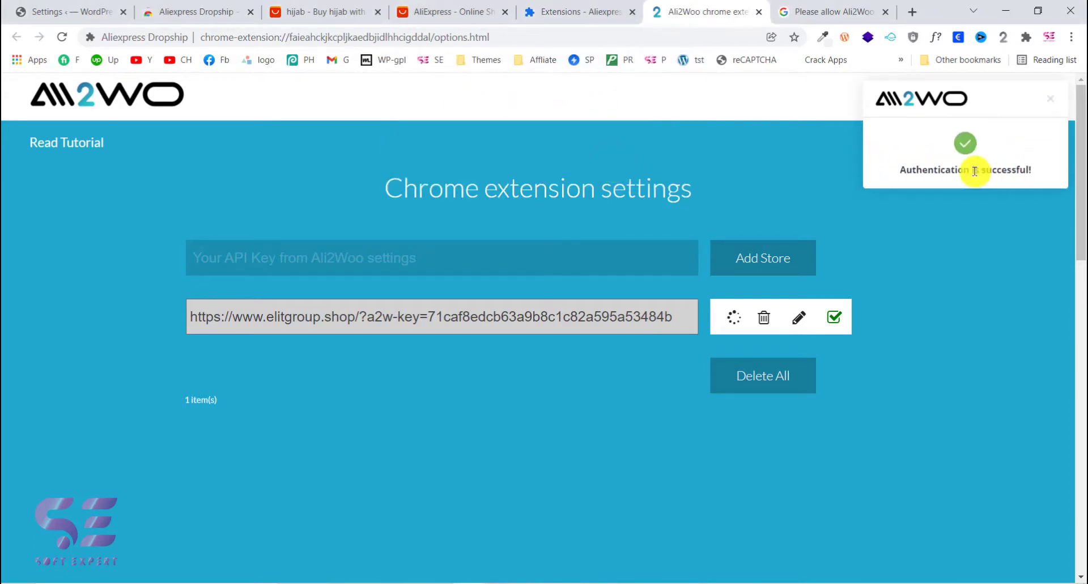
Reload the AliExpress "hijab" results and import the first product, the women plain bubble chiffon scarf.
left_click(334, 8)
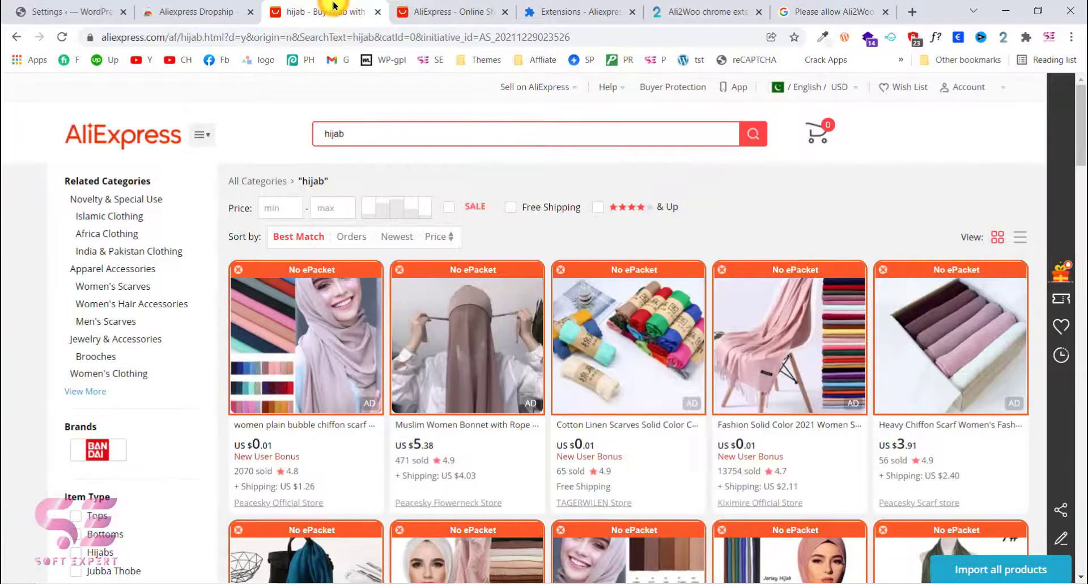
left_click(63, 38)
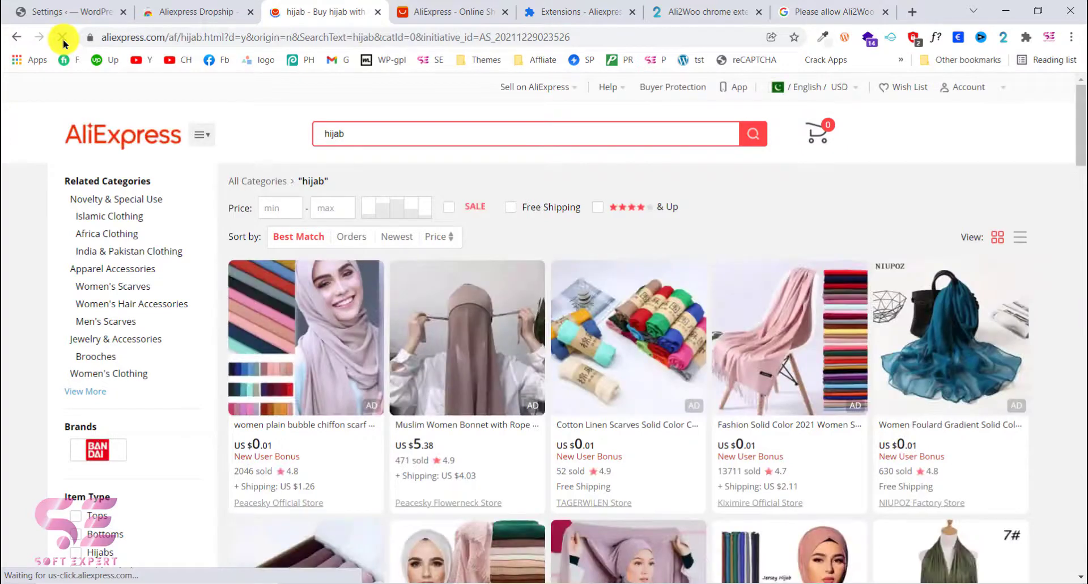
mouse_move(315, 349)
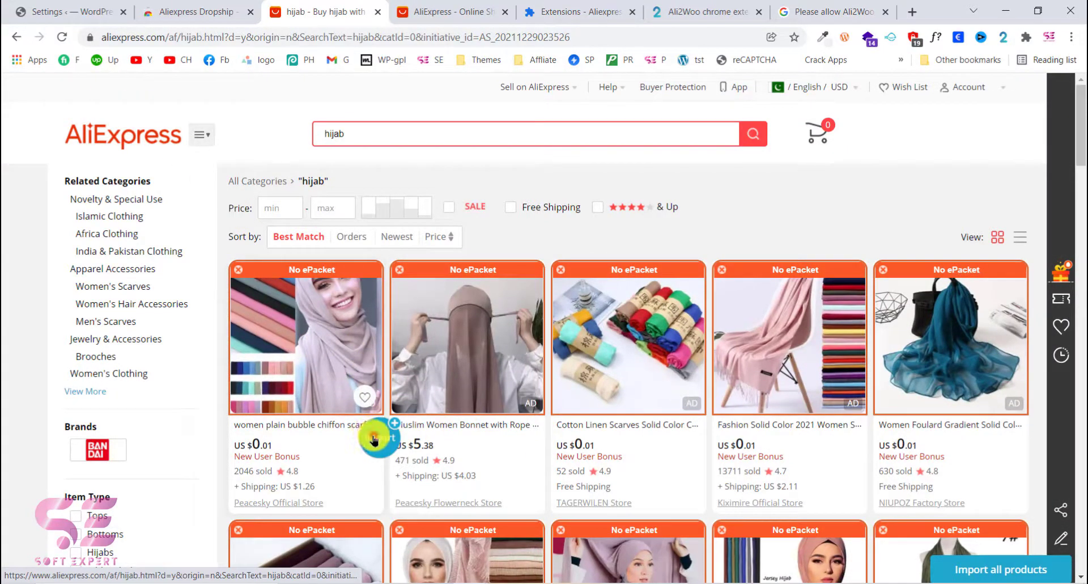
left_click(374, 439)
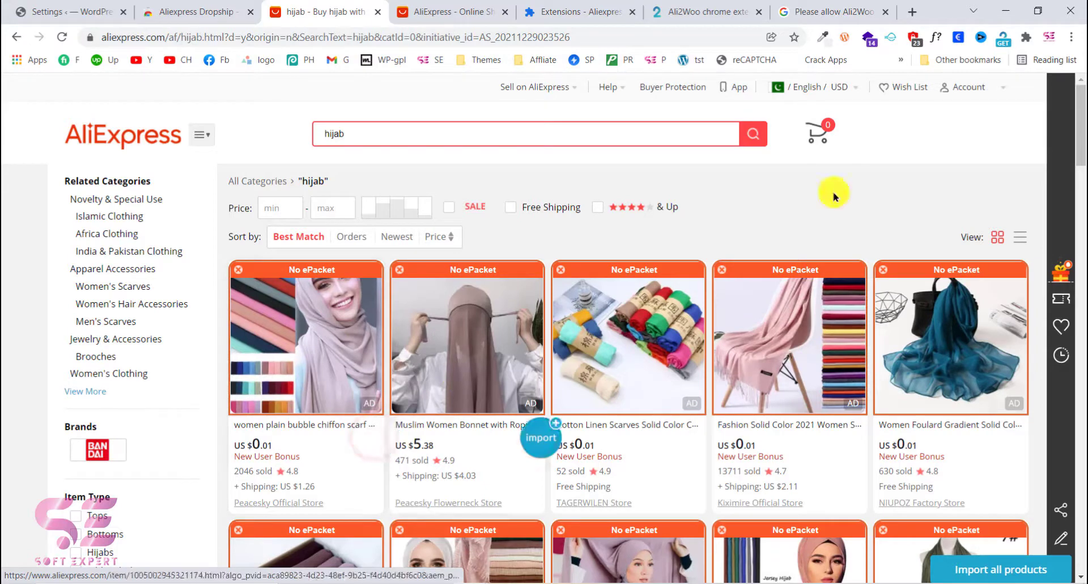
Return to the WordPress dashboard and open the Ali2Woo Lite Import List.
left_click(1001, 43)
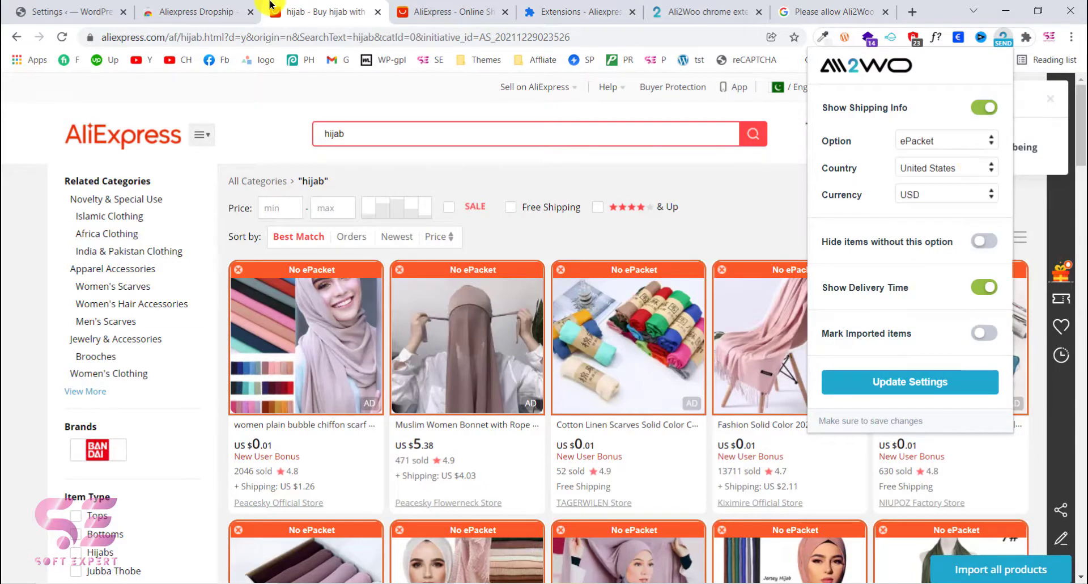
left_click(54, 10)
scroll(29, 429, "down", 4)
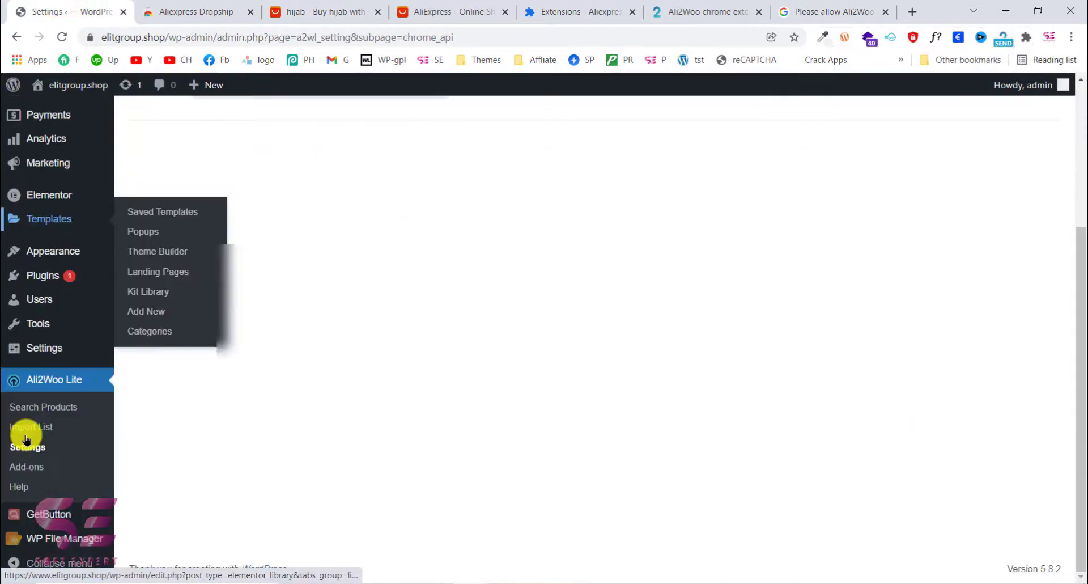
left_click(48, 429)
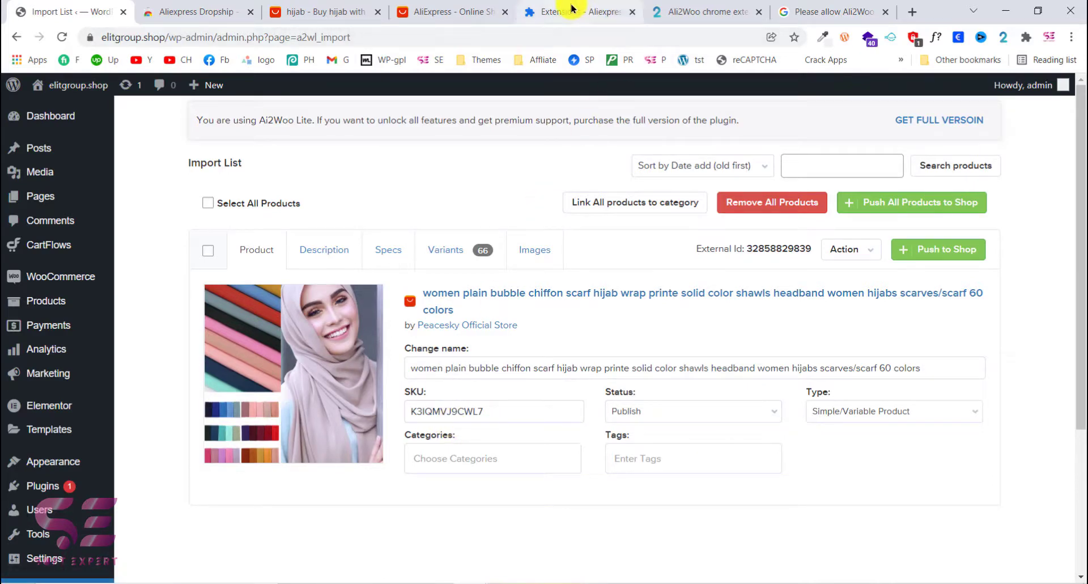
Return to the AliExpress "hijab" results and look over the listed products and their individual import options.
left_click(309, 8)
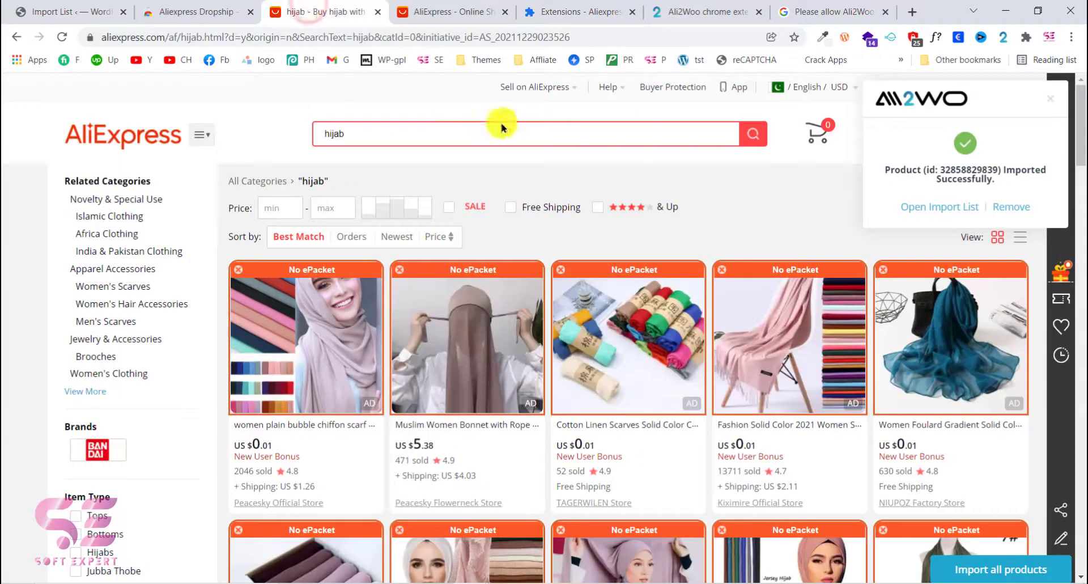
mouse_move(531, 295)
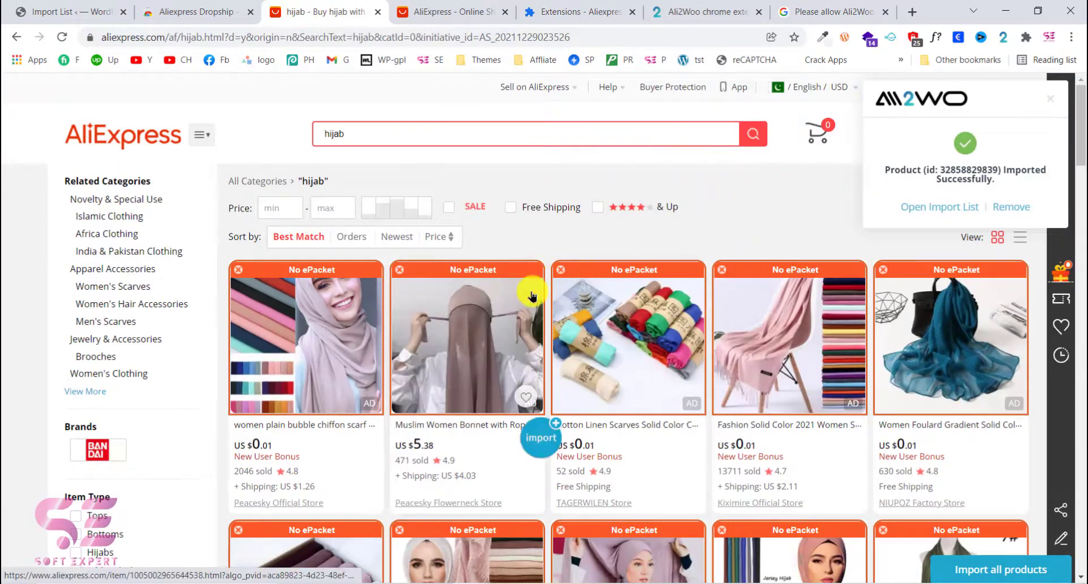
scroll(532, 295, "down", 3)
mouse_move(297, 300)
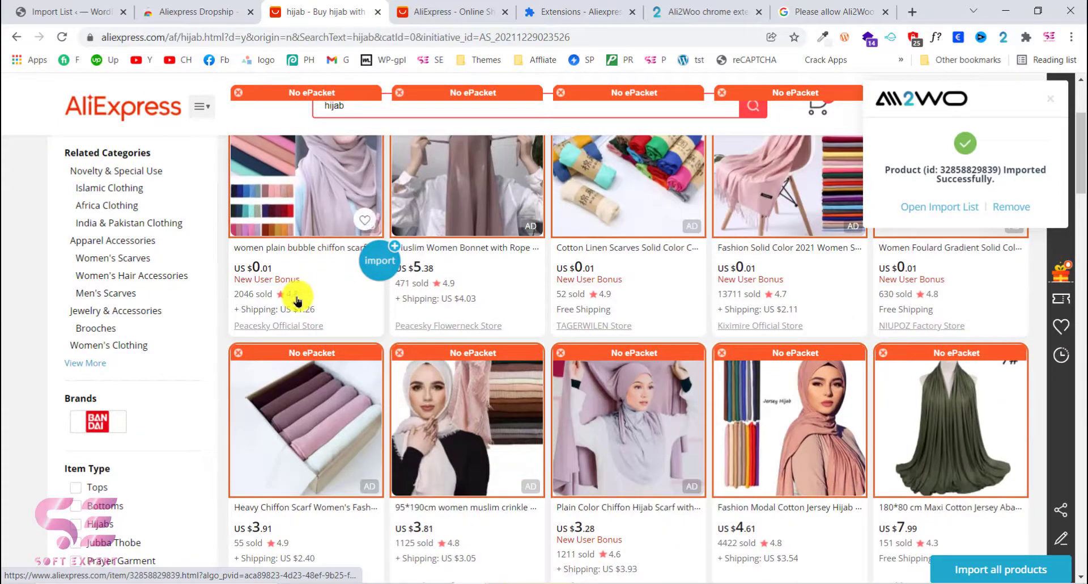
scroll(298, 300, "down", 3)
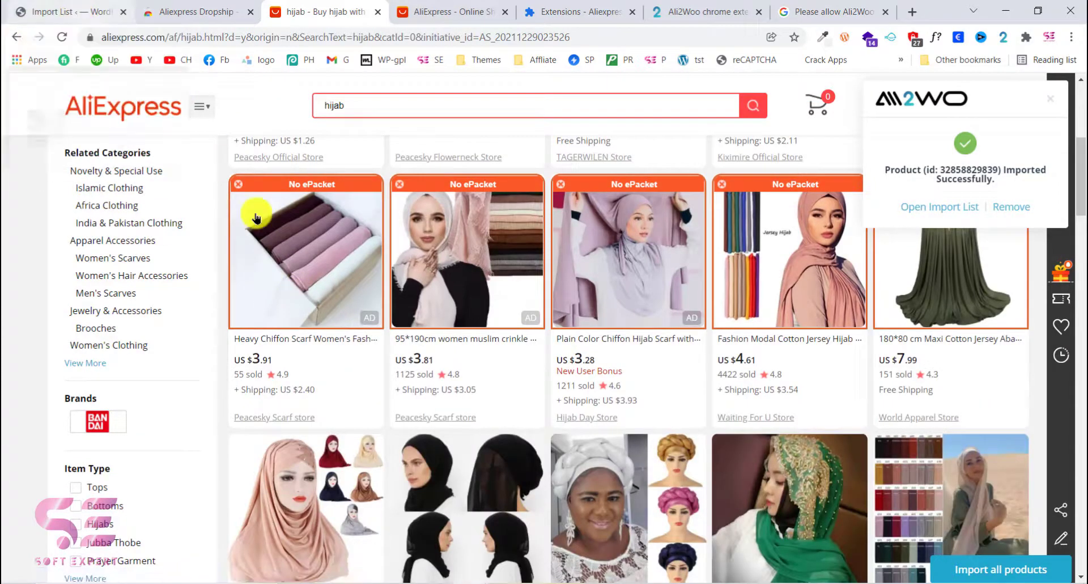
scroll(113, 278, "up", 3)
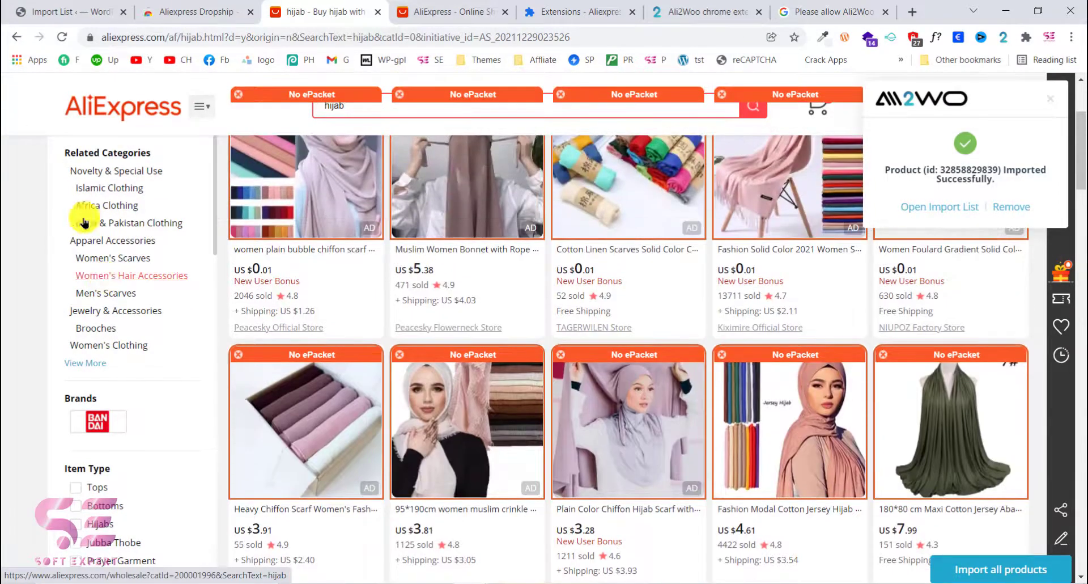
mouse_move(527, 261)
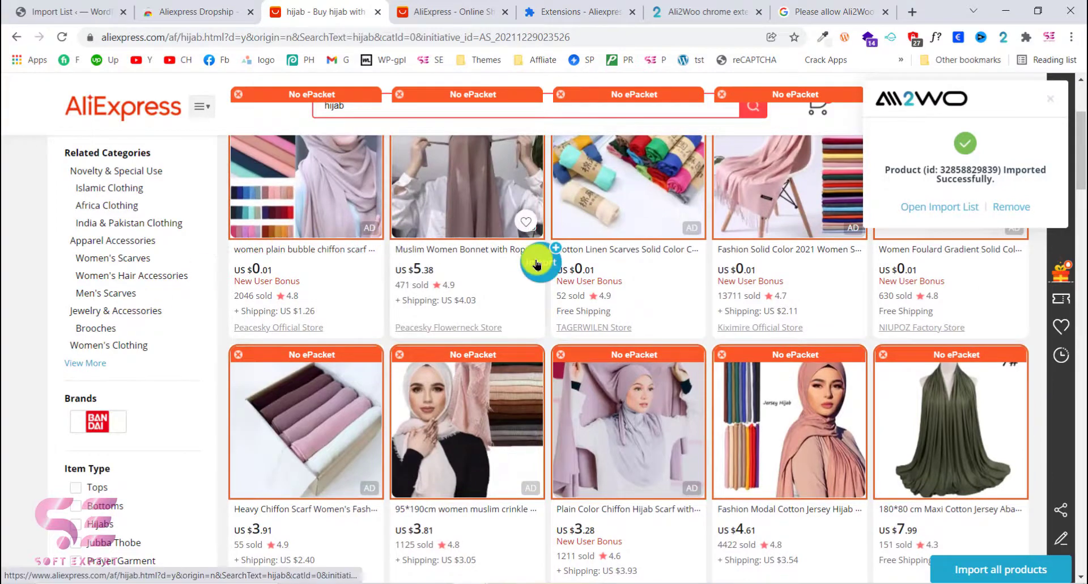
mouse_move(602, 438)
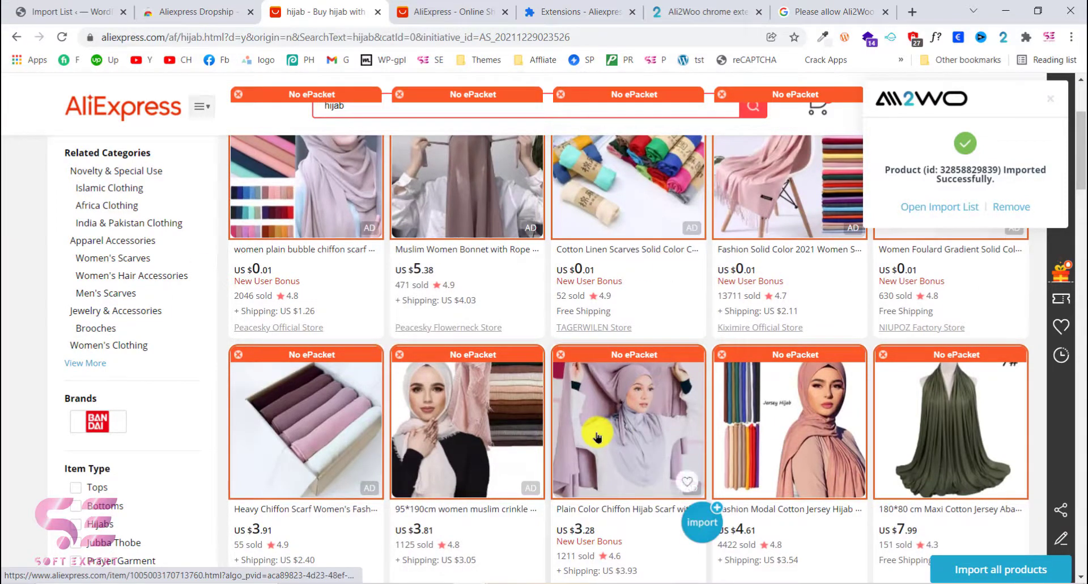
Switch back to the WordPress Import List and review the imported chiffon scarf's product details.
left_click(77, 10)
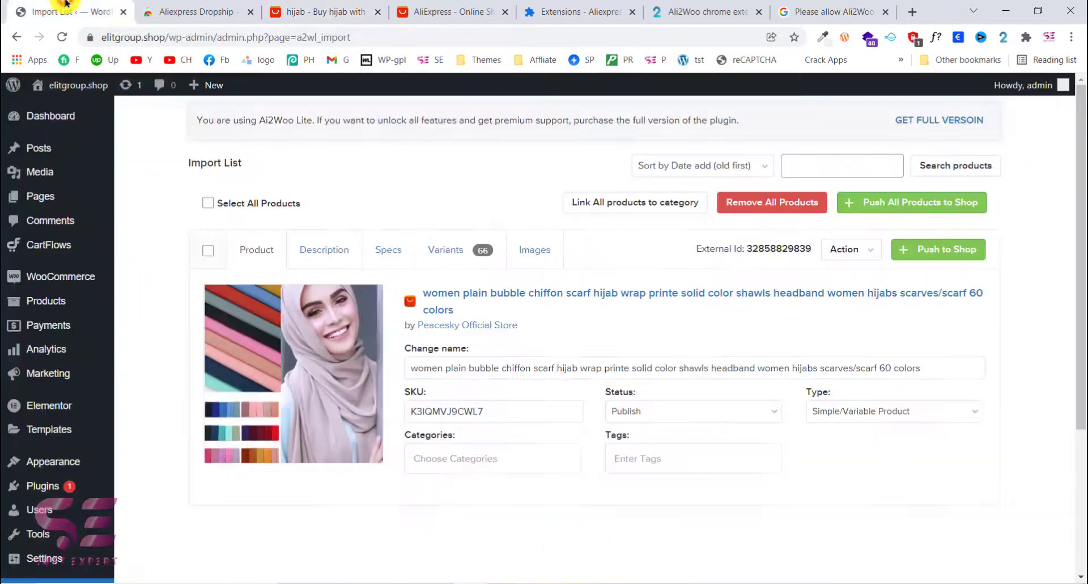
scroll(416, 356, "down", 1)
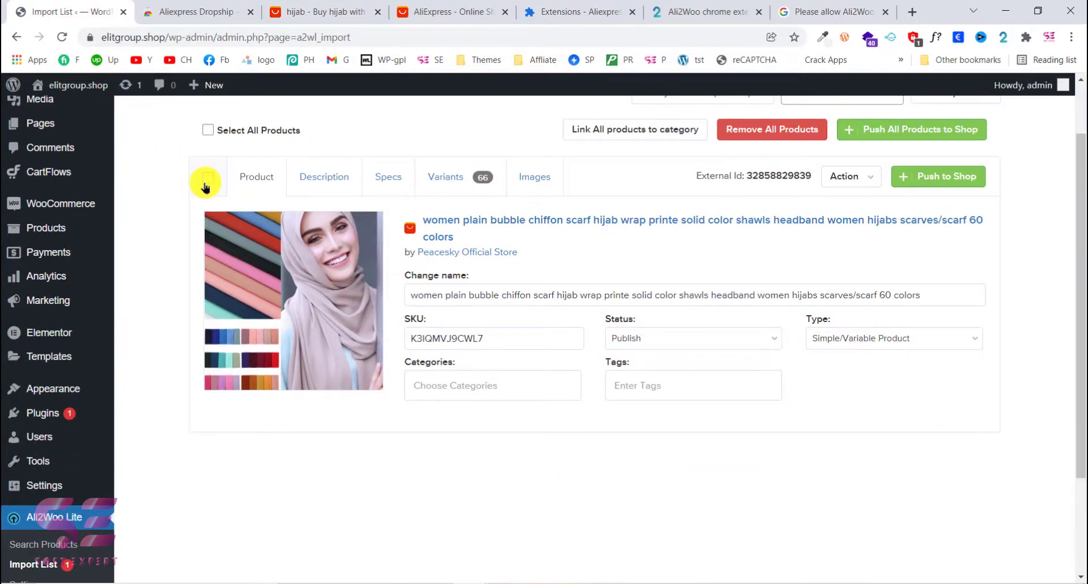
scroll(308, 389, "up", 1)
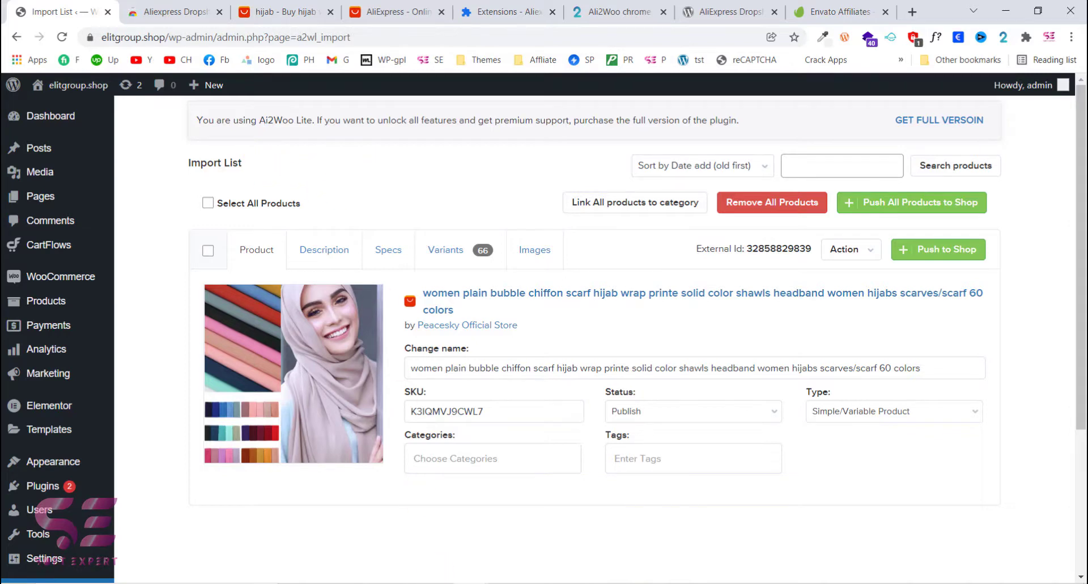
Switch to the CodeCanyon page of the AliExpress Dropshipping Business plugin for WooCommerce and review its title and license overview.
left_click(603, 541)
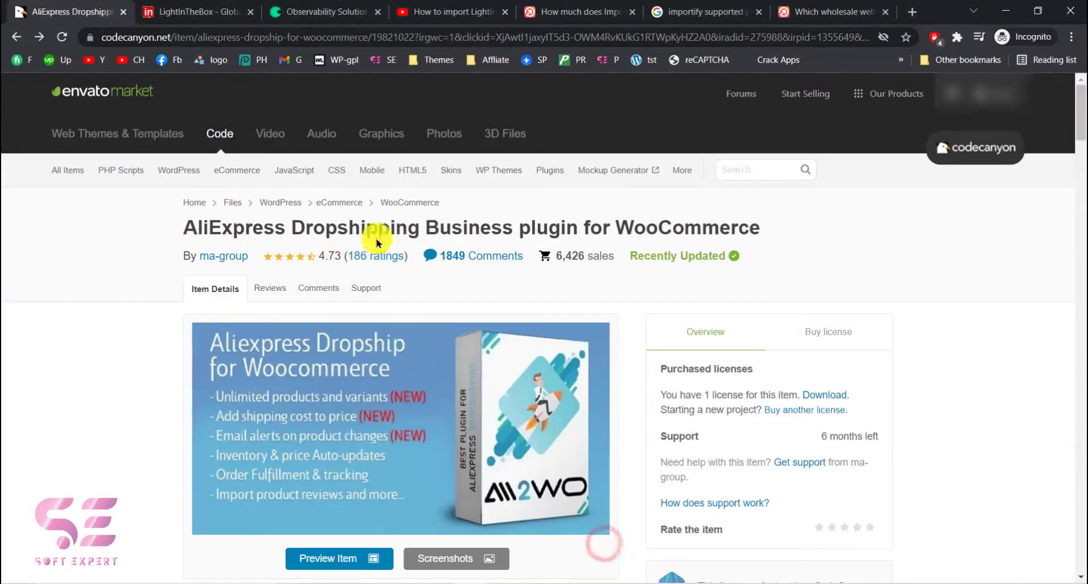
left_click_drag(181, 231, 509, 229)
left_click(526, 231)
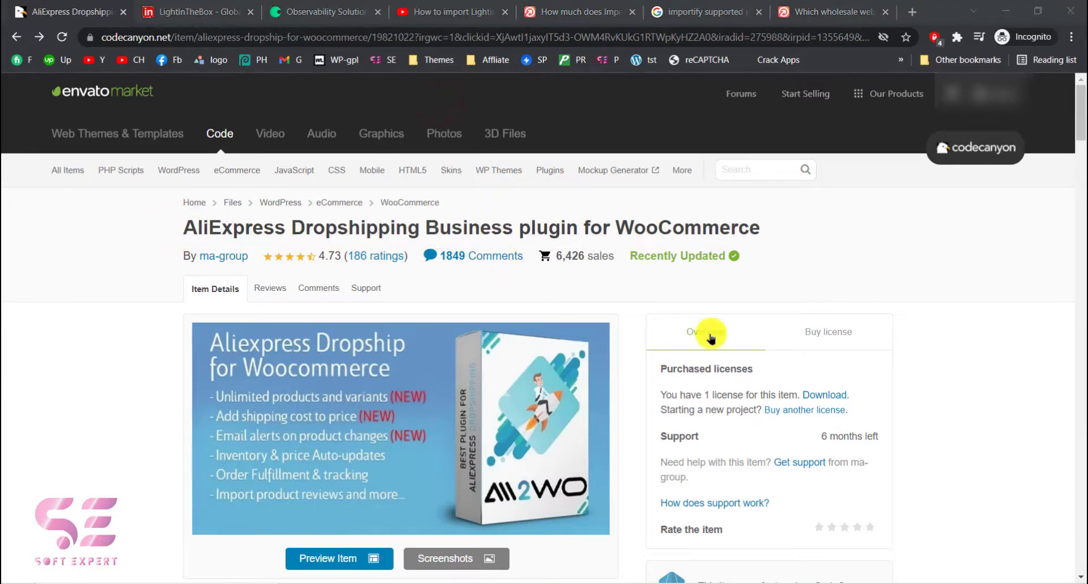
scroll(724, 431, "down", 2)
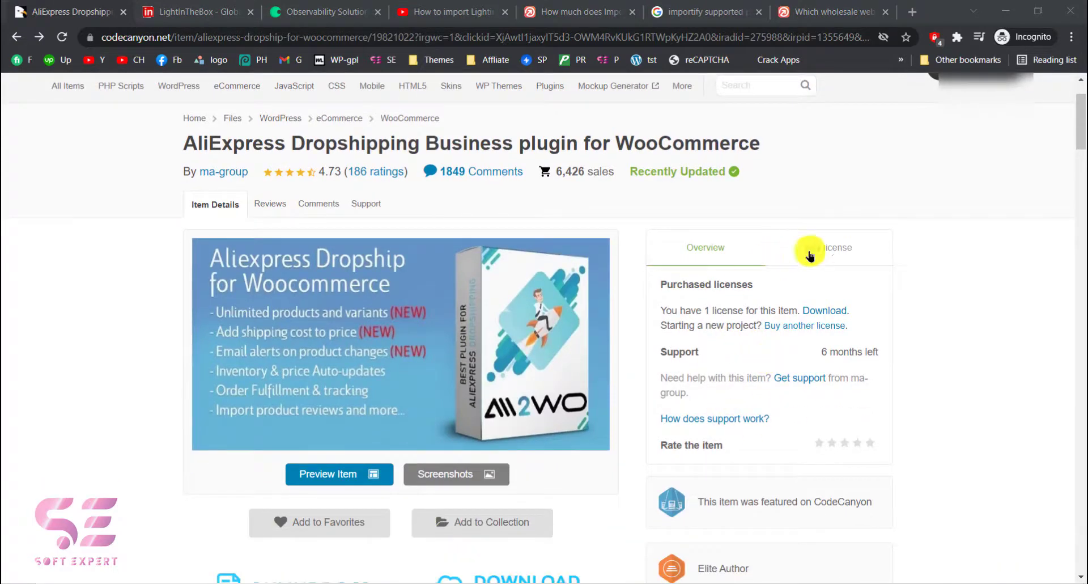
scroll(688, 277, "up", 2)
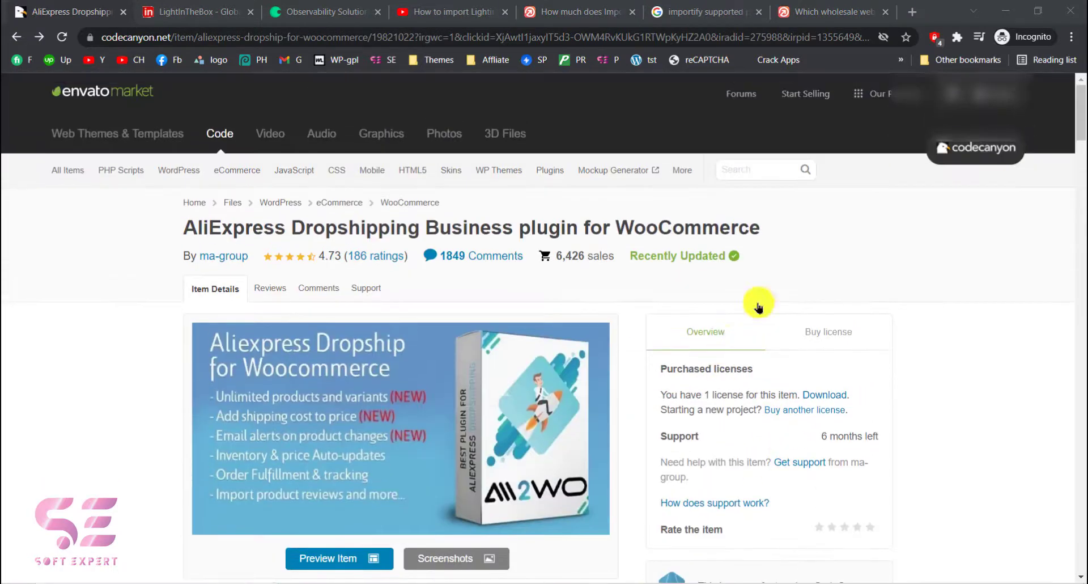
Open the CodeCanyon account's downloads and show the download options for the AliExpress Dropshipping Business plugin.
mouse_move(992, 96)
left_click(921, 195)
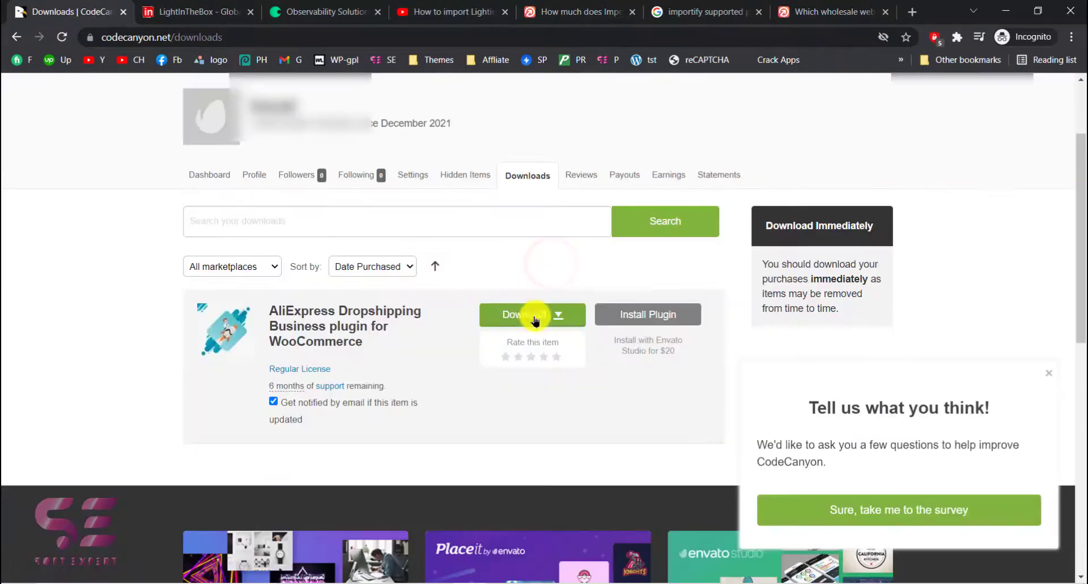
left_click(549, 316)
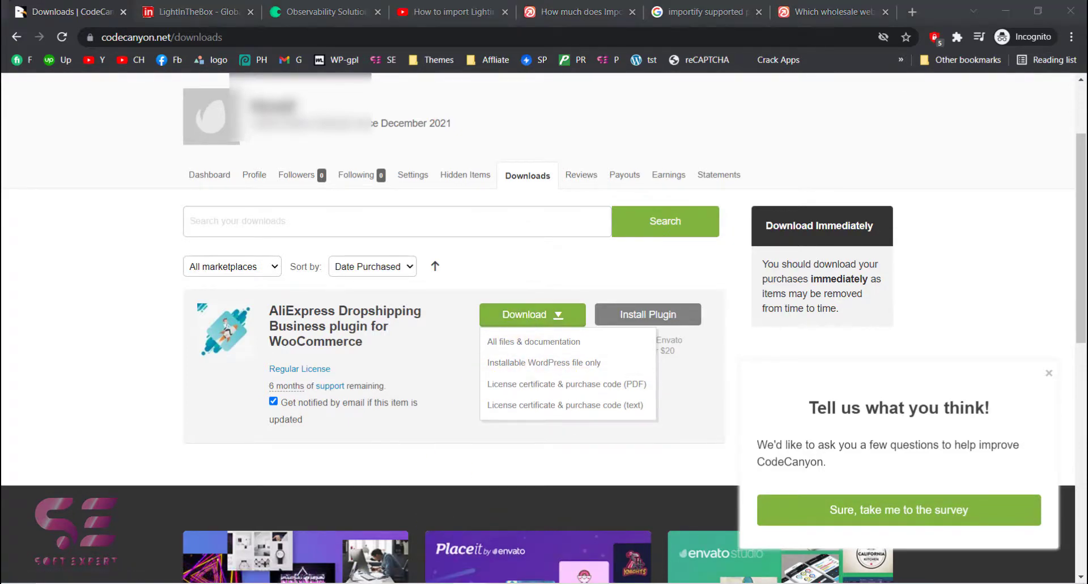
Switch to File Explorer, inspect the ali2woo folder inside the downloaded CodeCanyon plugin zip, and close the archive.
key("alt+Tab")
double_click(578, 272)
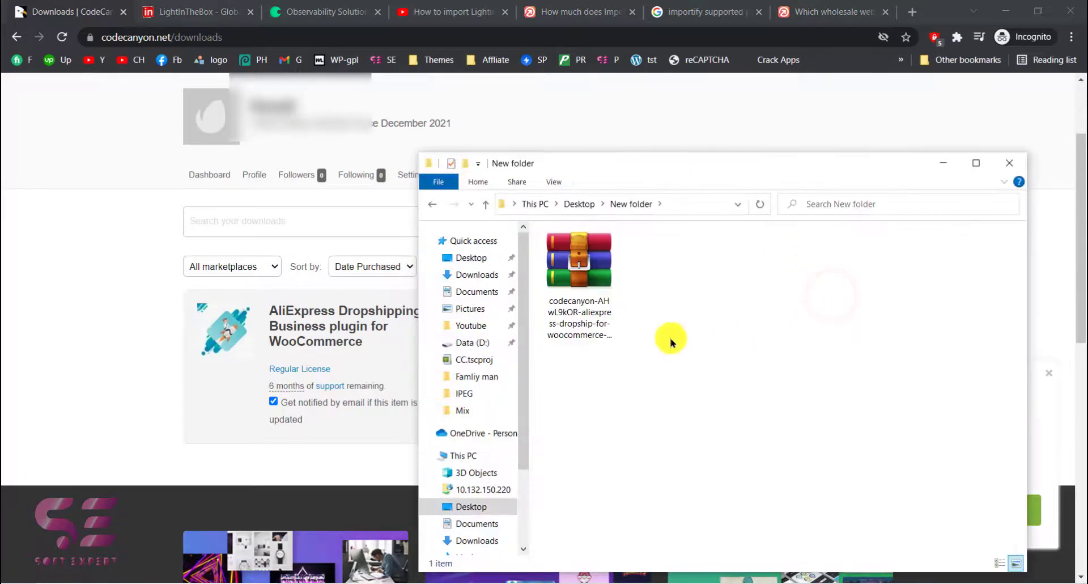
left_click(579, 276)
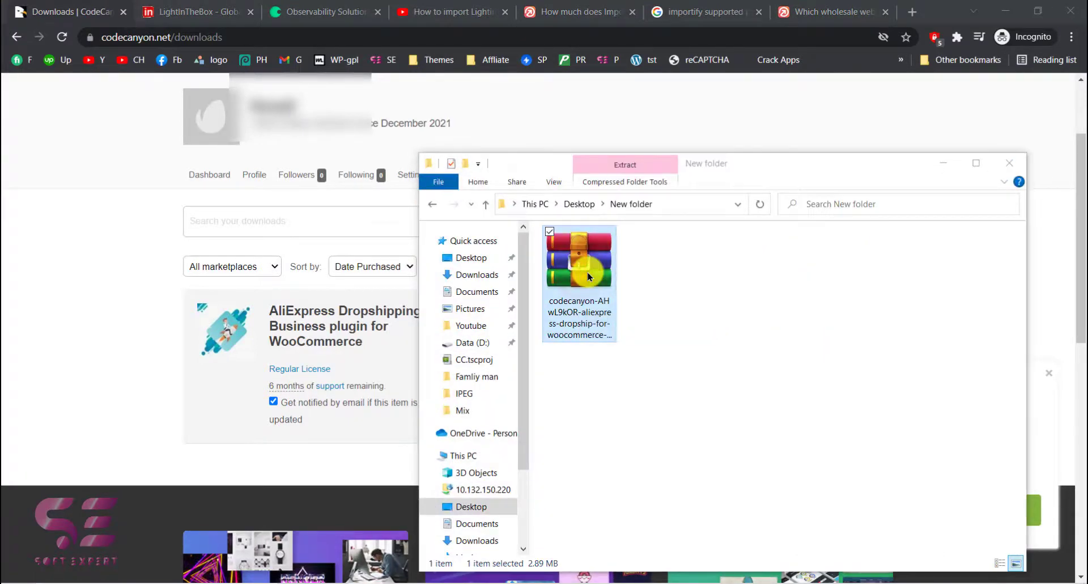
left_click(282, 408)
double_click(281, 408)
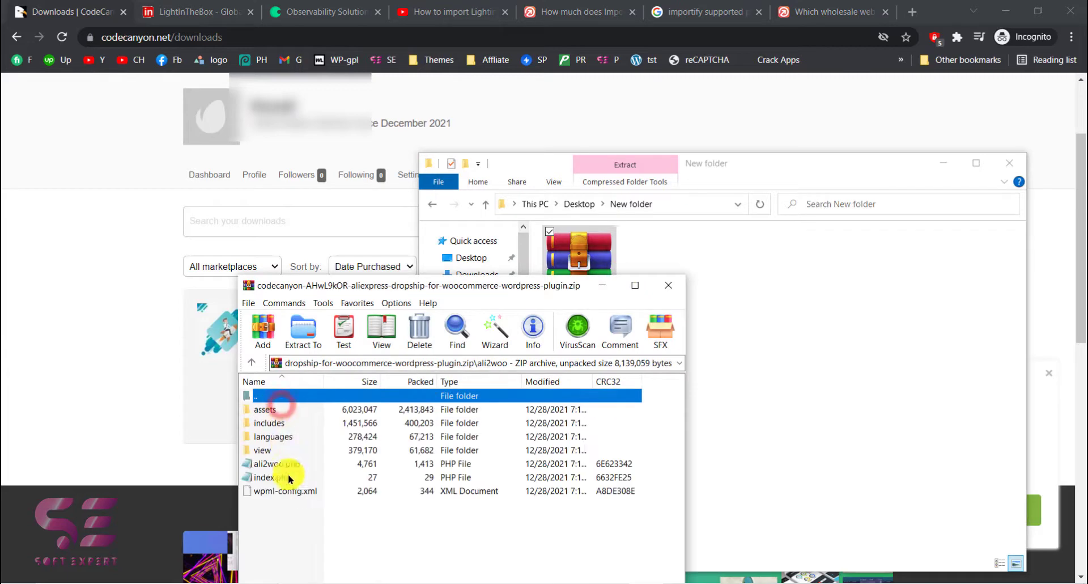
left_click(675, 286)
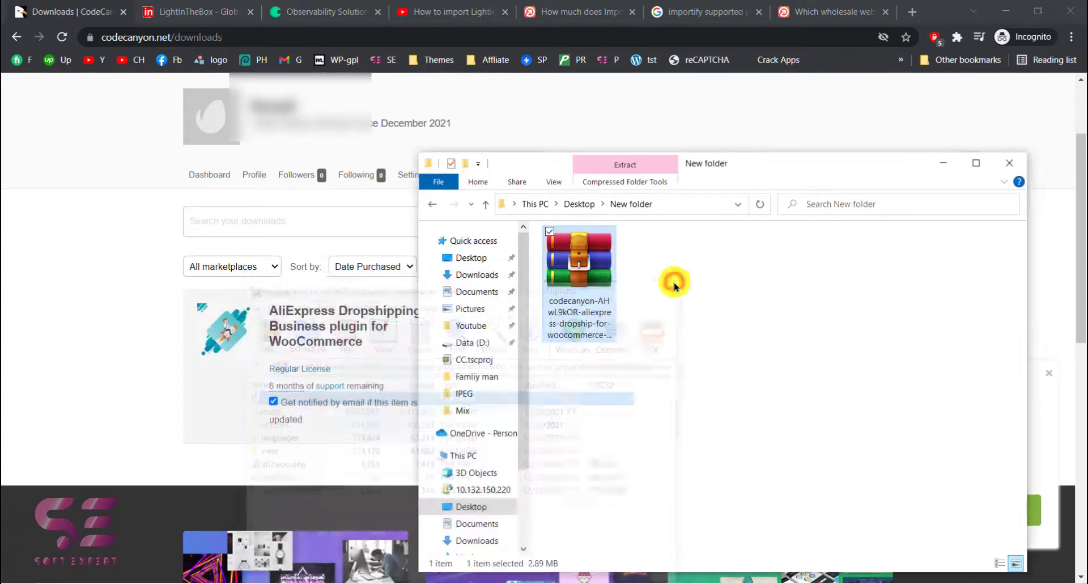
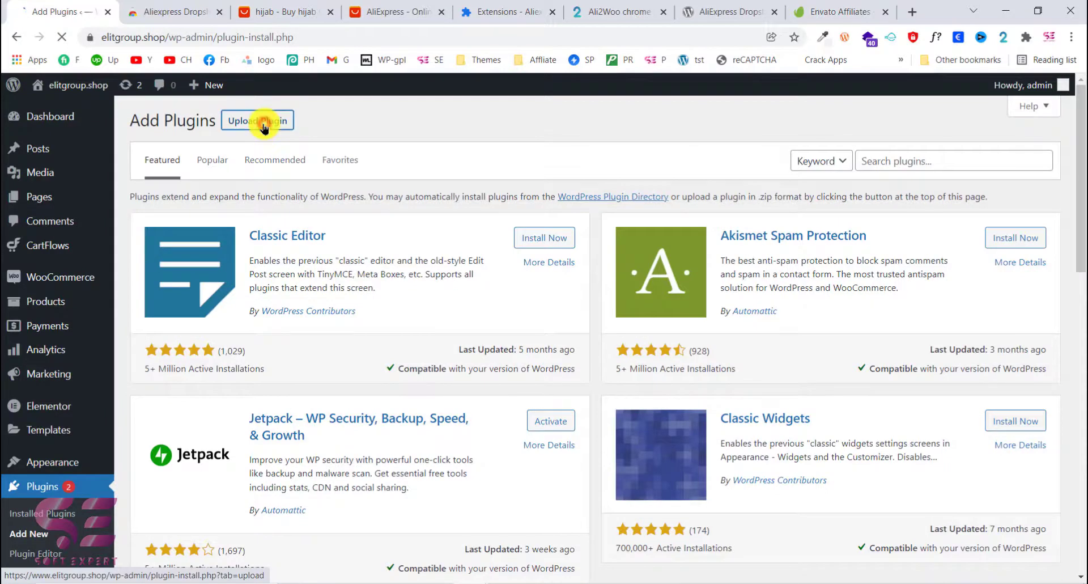
Upload the downloaded CodeCanyon aliexpress-dropship-for-woocommerce plugin zip from New folder on the Desktop and install it.
left_click(504, 248)
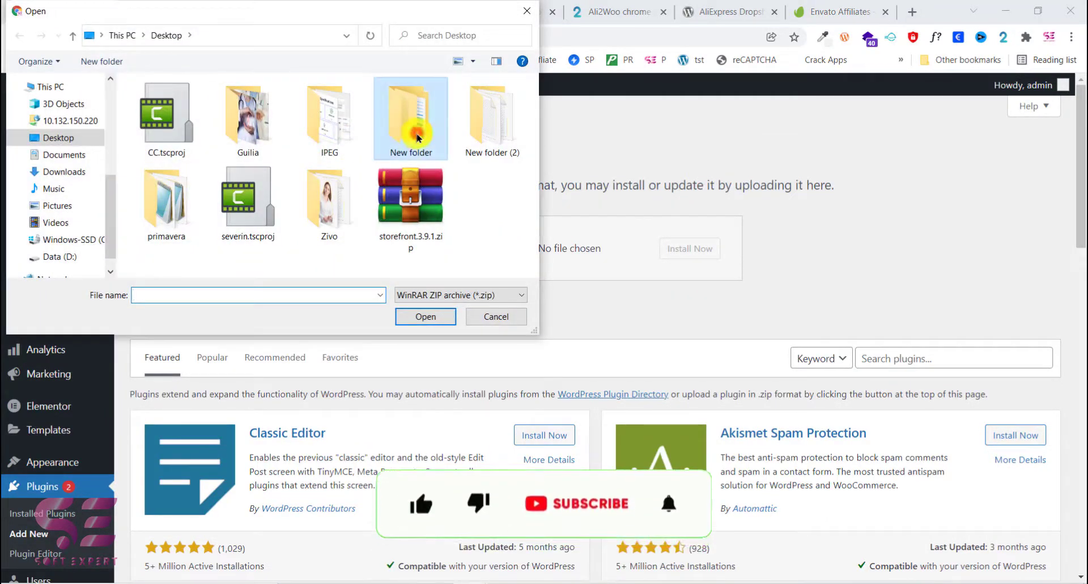
double_click(400, 138)
left_click(190, 104)
left_click(403, 315)
left_click(697, 248)
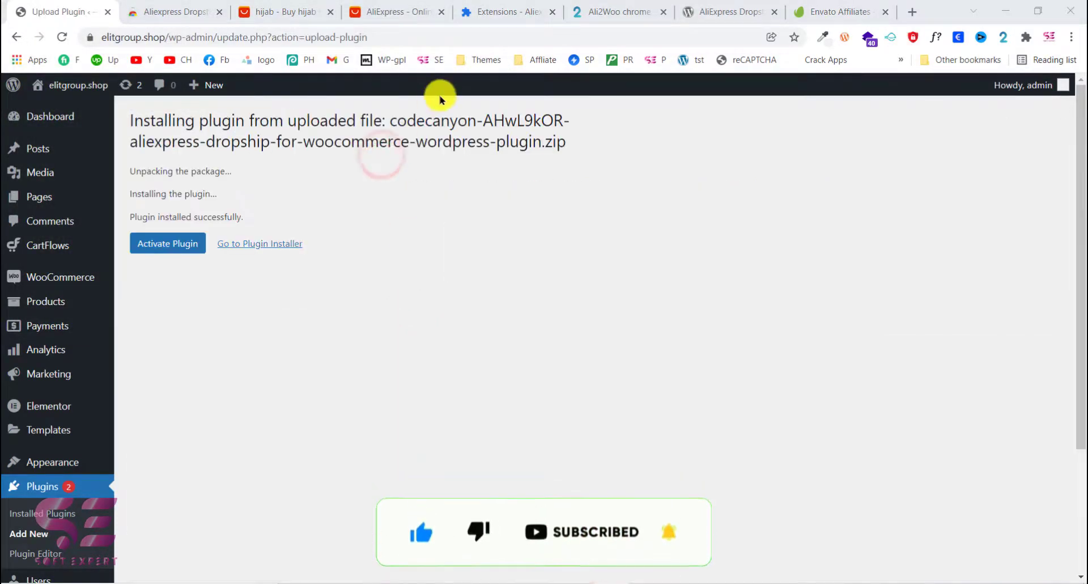
Activate the installed Aliexpress Dropship for Woocommerce plugin and open the full Ali2Woo version's settings.
left_click(157, 245)
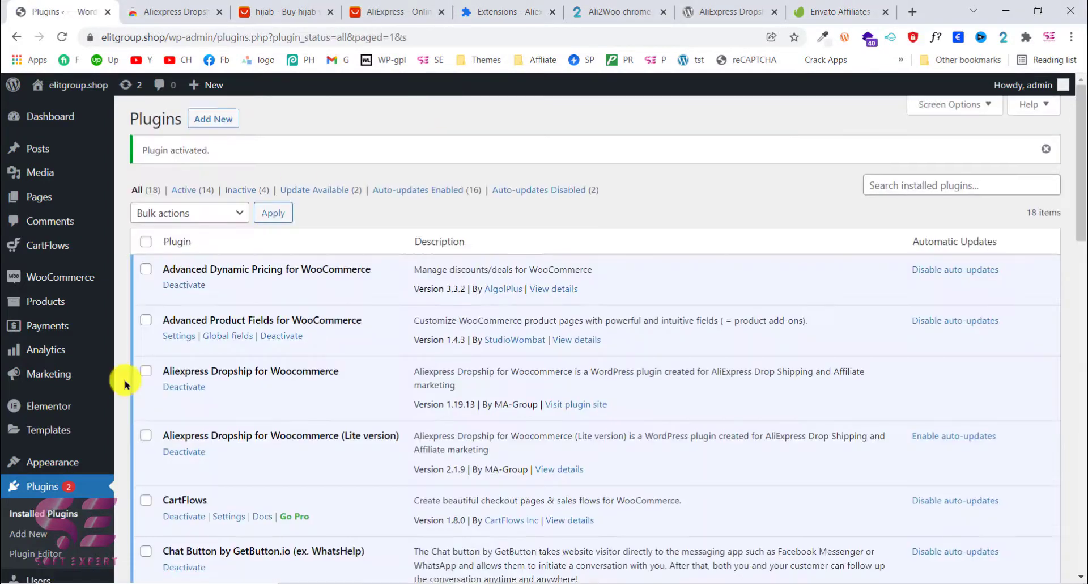
scroll(125, 384, "down", 4)
mouse_move(62, 496)
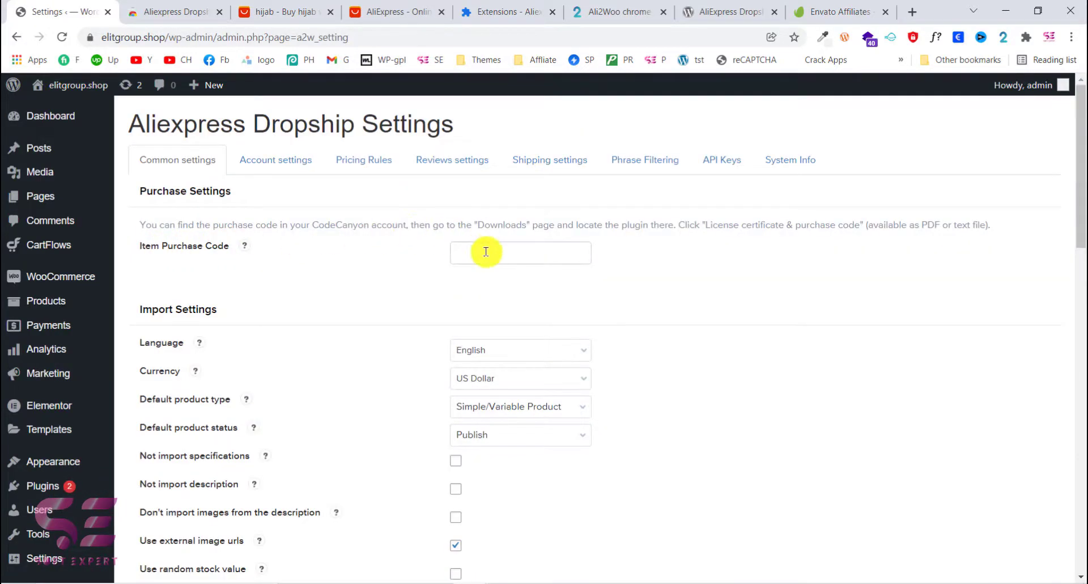
Switch to the CodeCanyon downloads page and try to download the plugin's license certificate and purchase code as PDF.
mouse_move(470, 583)
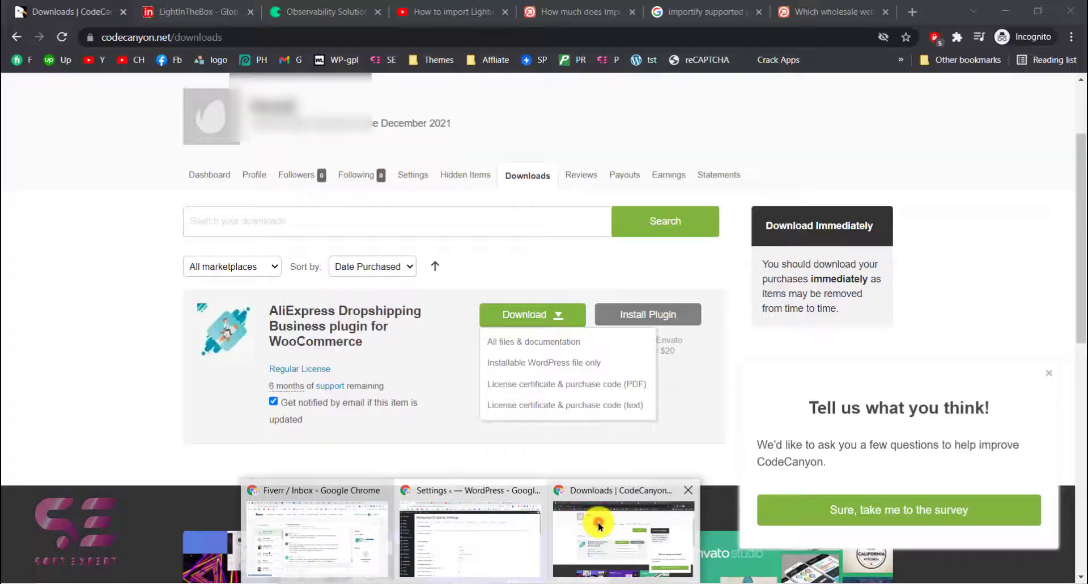
left_click(623, 535)
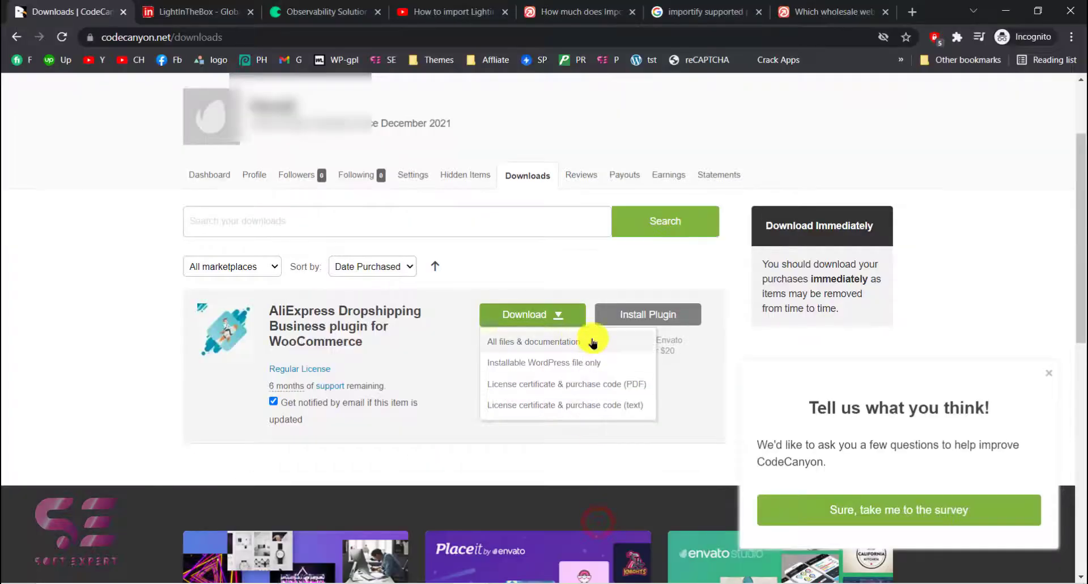
left_click(560, 383)
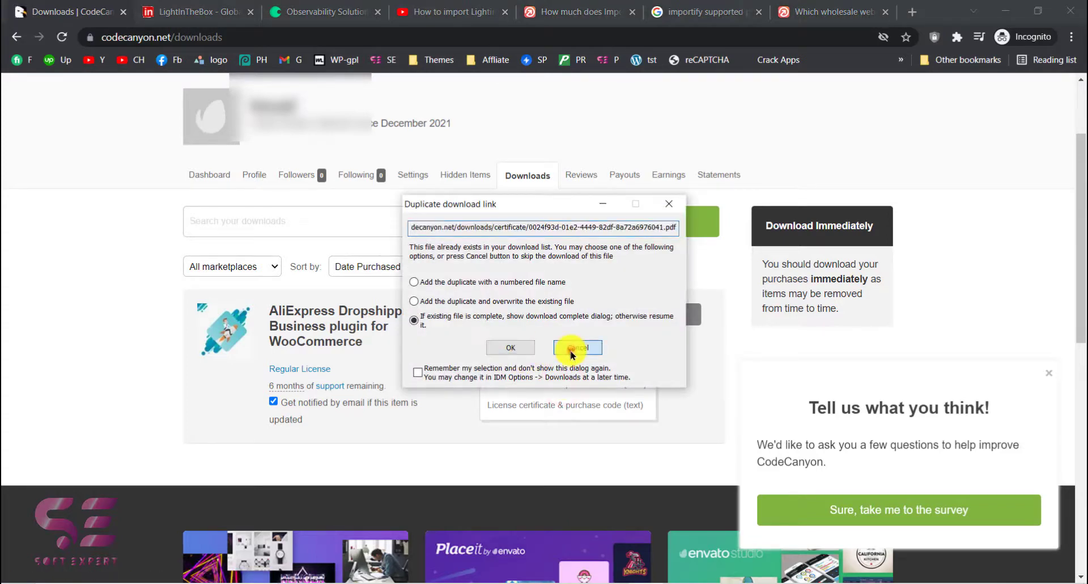
left_click(572, 347)
Switch to Internet Download Manager and open the already downloaded aliexpress-dropship-for-woocommerce license PDF.
left_click(881, 581)
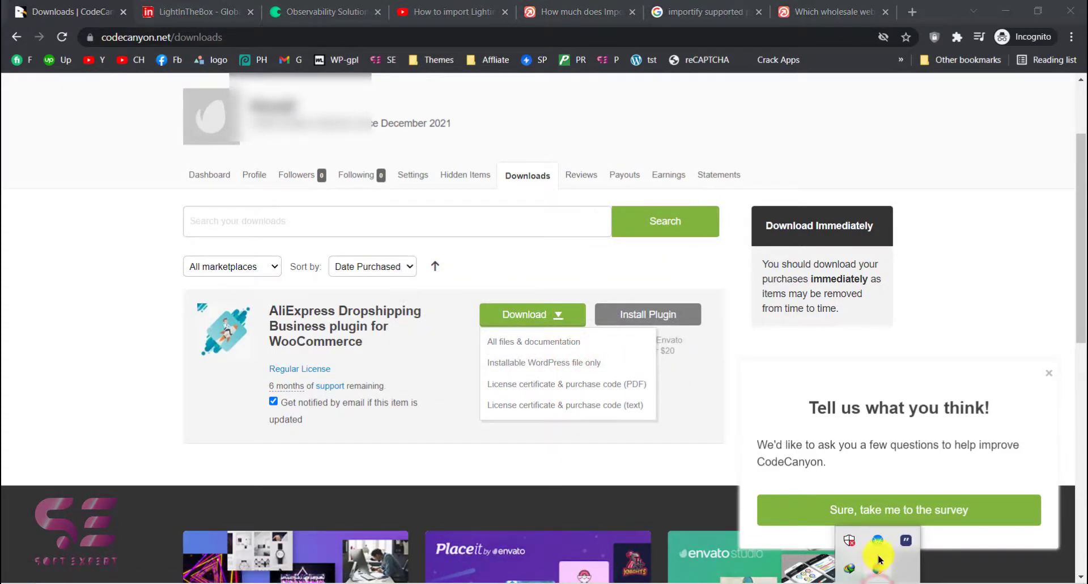
double_click(850, 568)
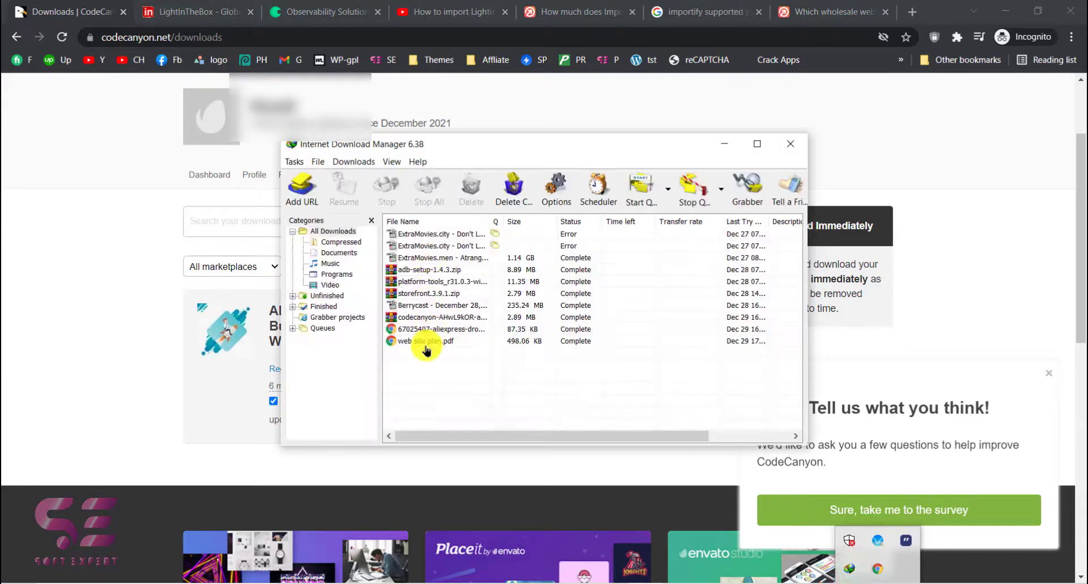
double_click(431, 329)
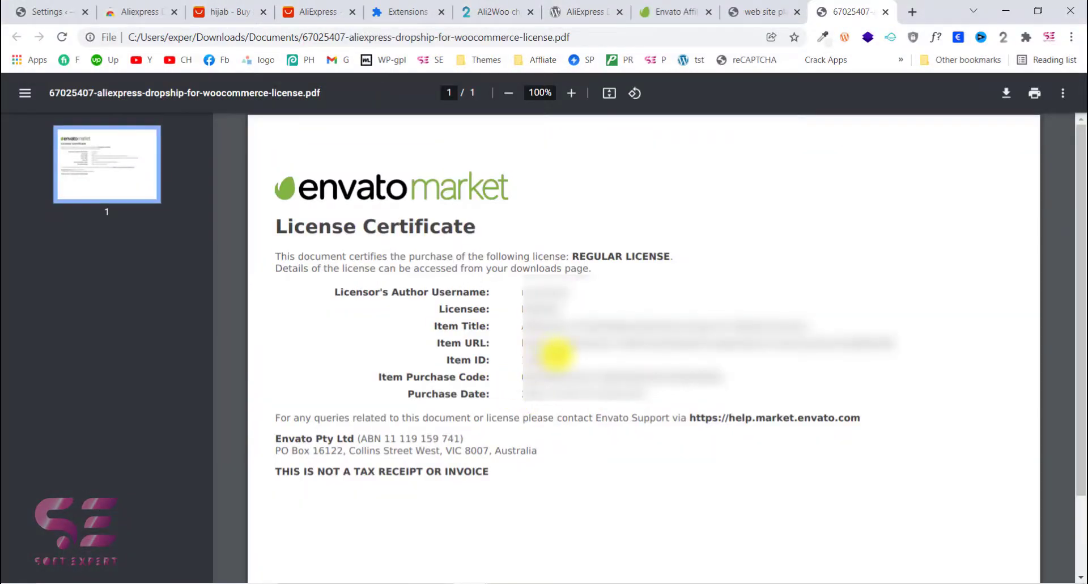
Copy the item purchase code from the license certificate into Item Purchase Code in the Aliexpress Dropship settings and save them.
left_click_drag(519, 375, 727, 372)
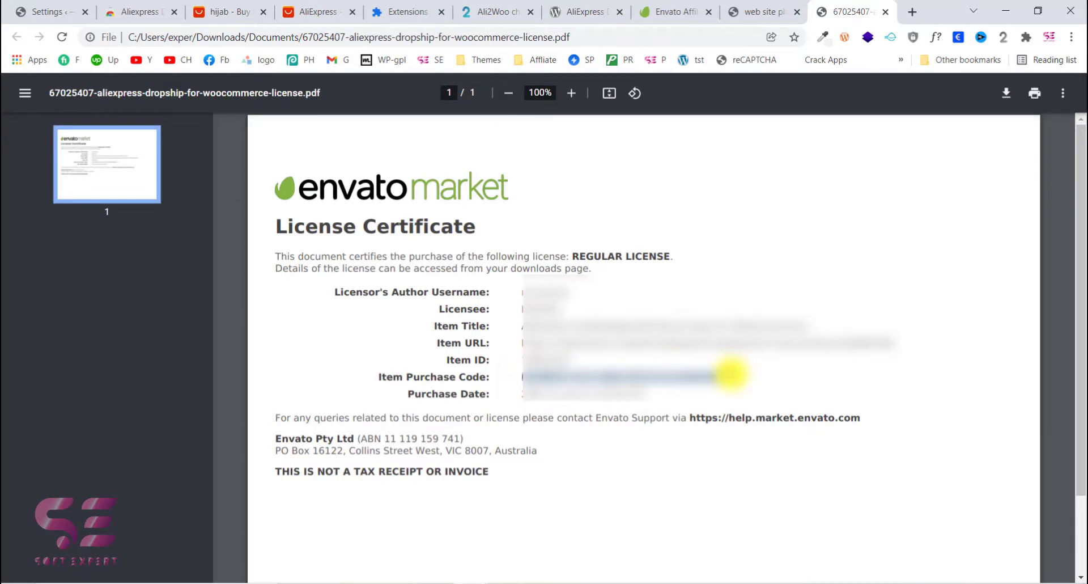
left_click(61, 13)
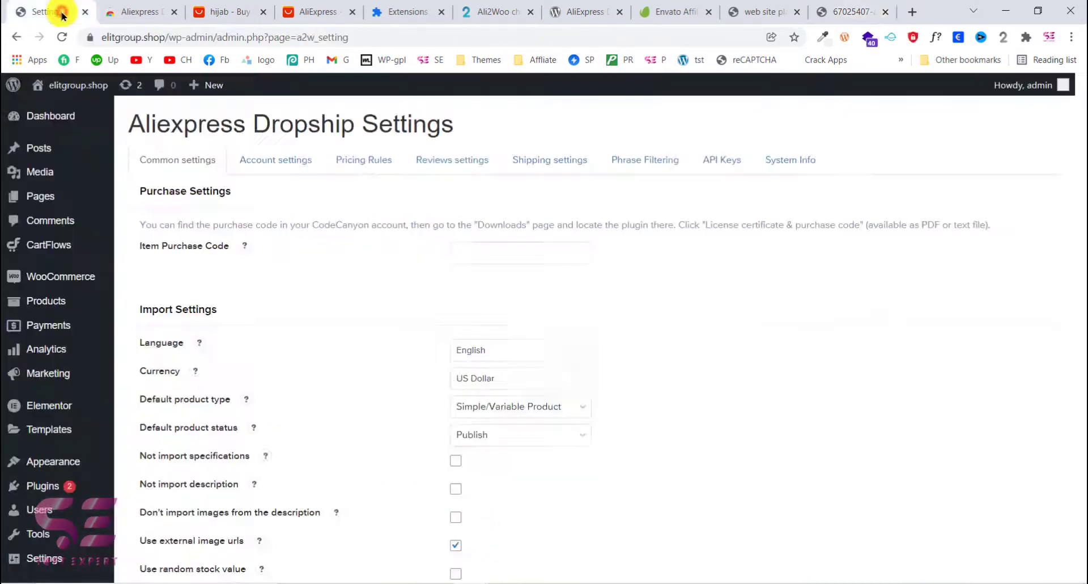
key("ctrl+v")
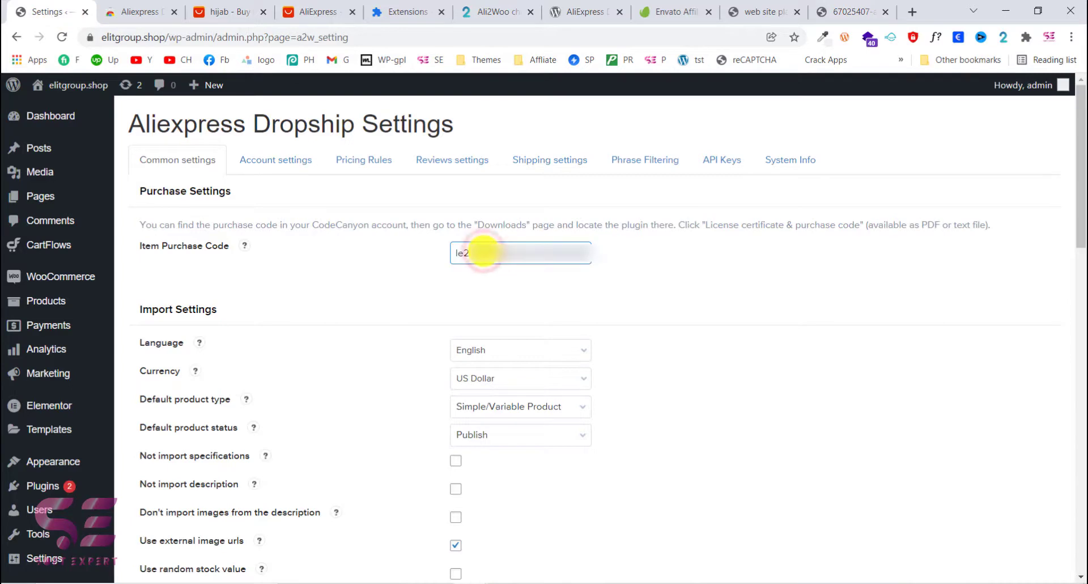
scroll(605, 292, "down", 15)
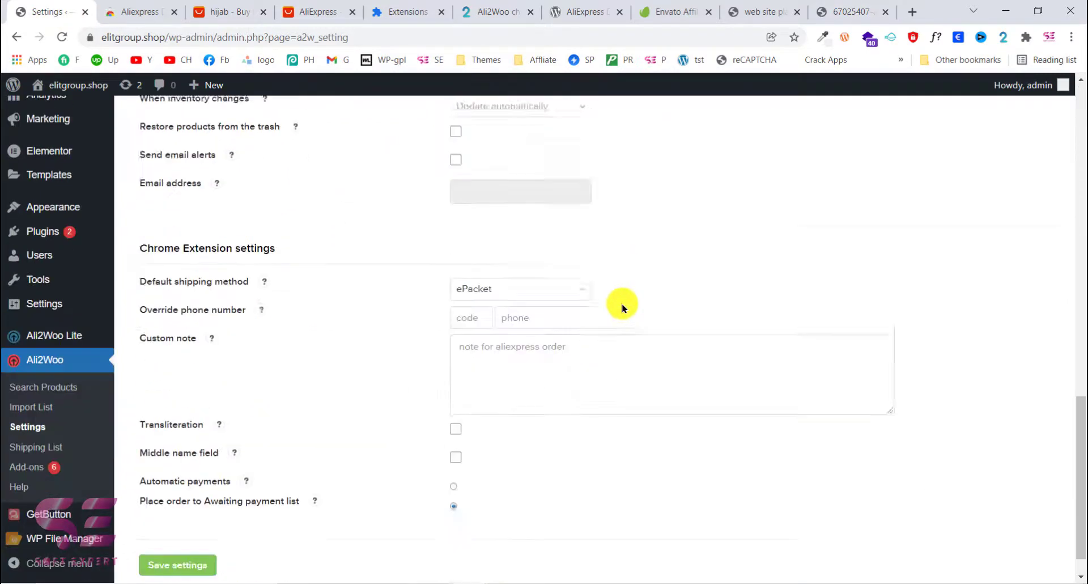
left_click(167, 530)
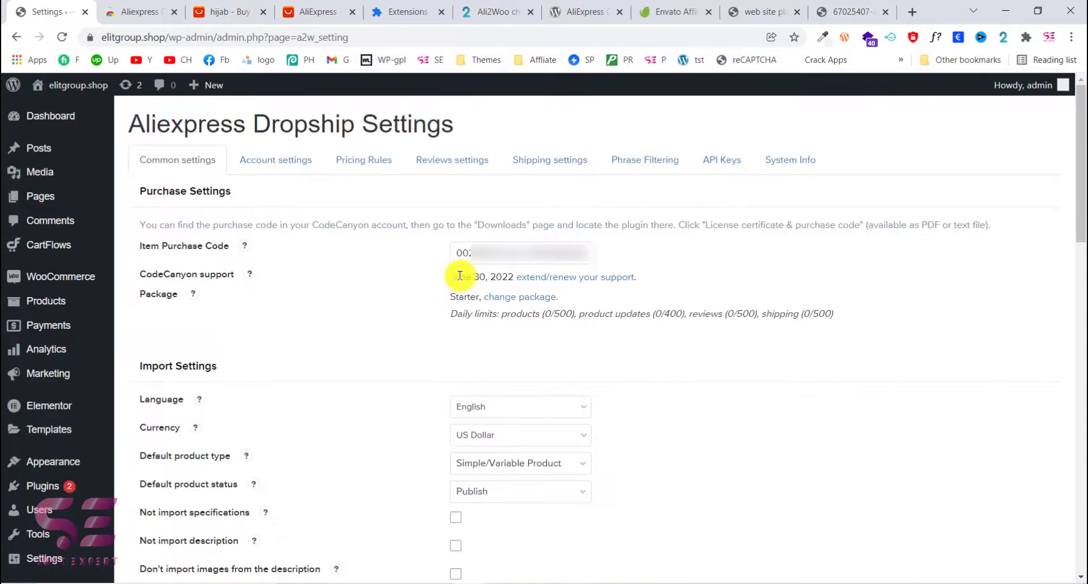
Review the CodeCanyon support date, package and daily limits in the Purchase Settings.
left_click_drag(452, 276, 639, 313)
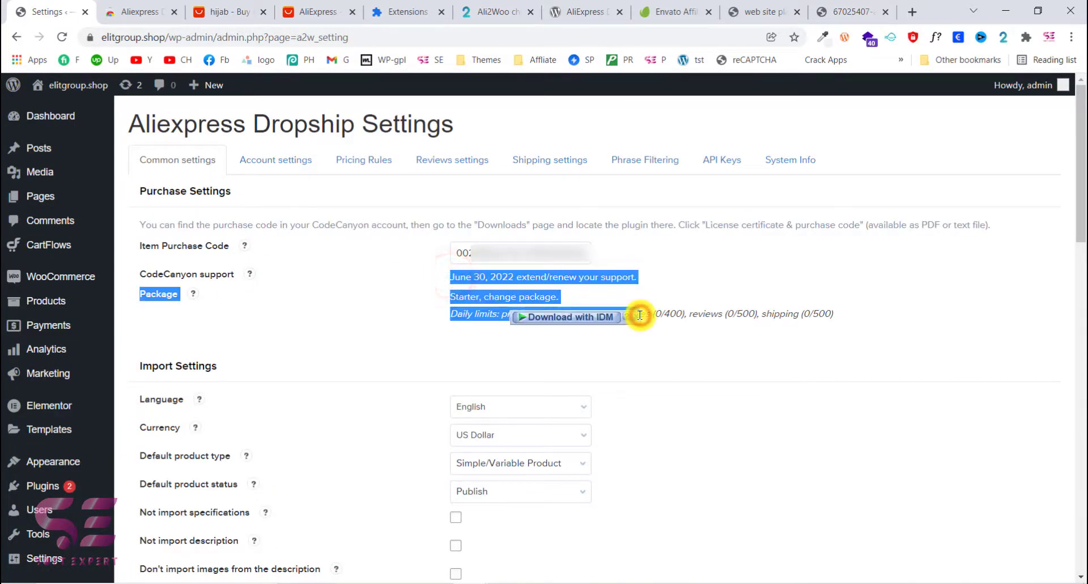
left_click(691, 310)
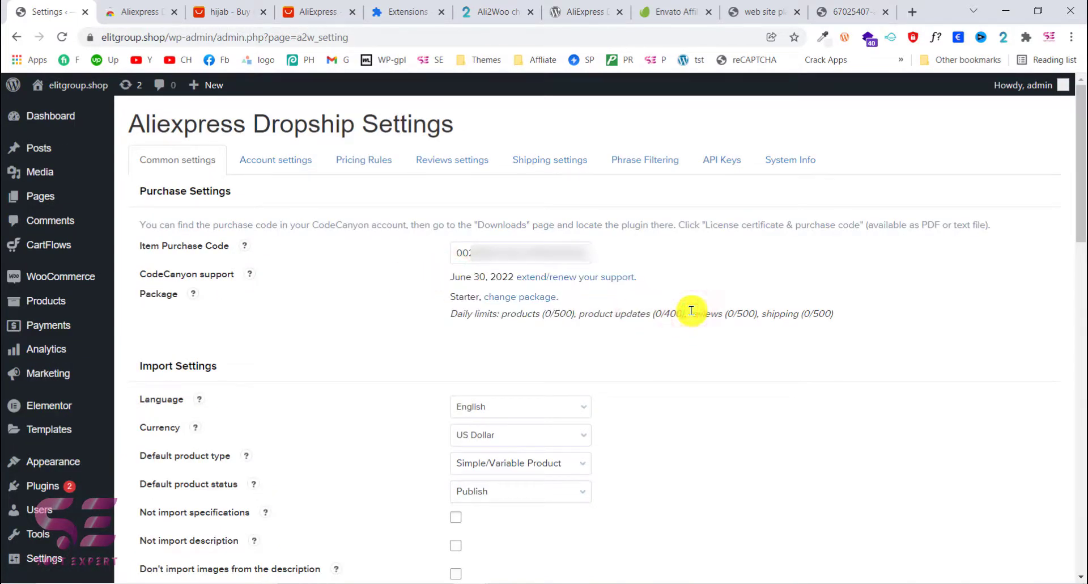